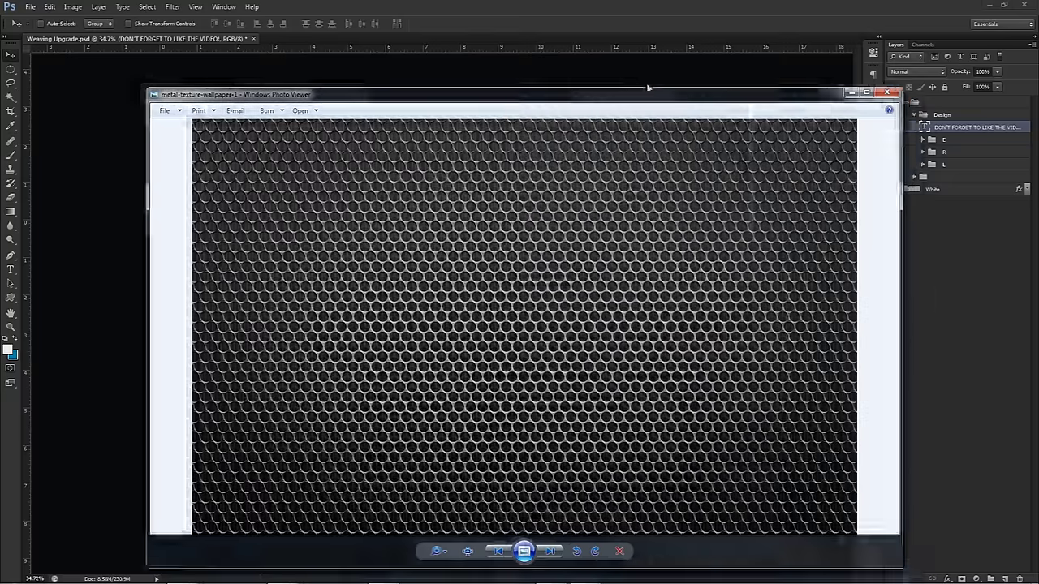
# Close the metal texture wallpaper preview that covers the banner document.
pyautogui.moveTo(646, 83); pyautogui.dragTo(598, 93)
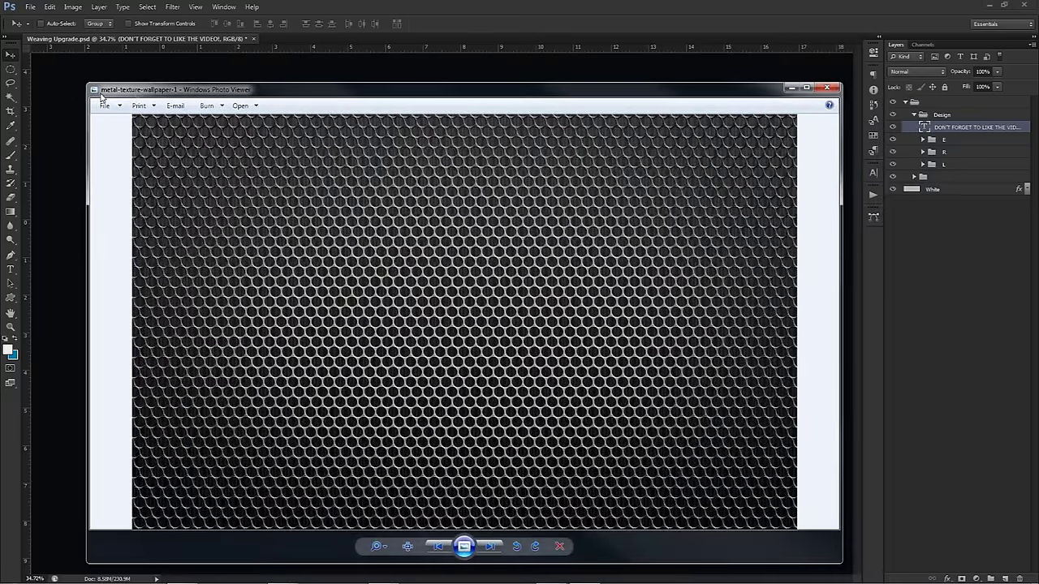
pyautogui.click(826, 88)
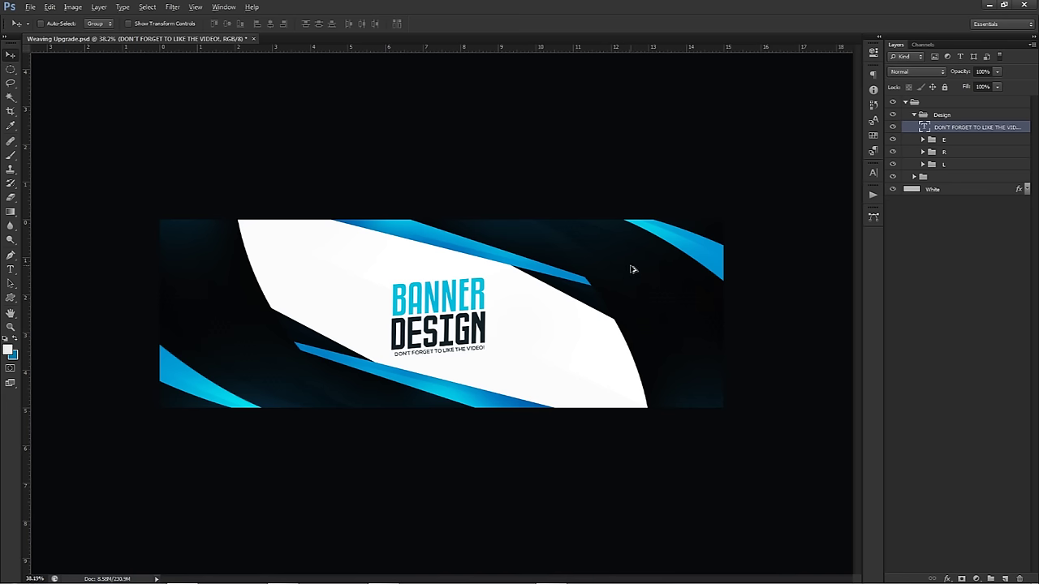
pyautogui.scroll(2, 631, 268)
pyautogui.press('alt')
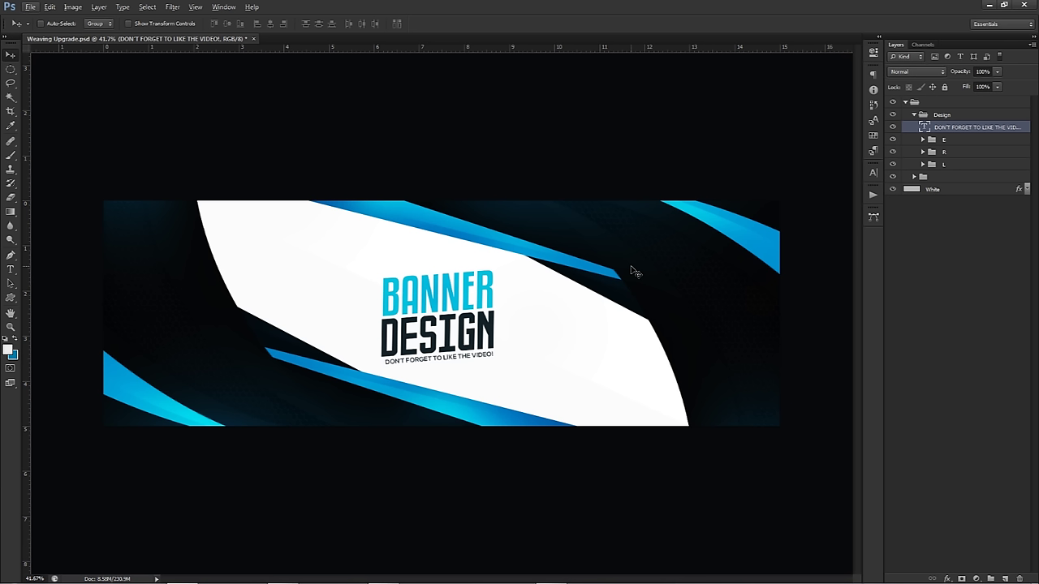
pyautogui.press('alt')
# Compare the banner with and without the R group, and collapse the design's top-level group.
pyautogui.click(892, 152)
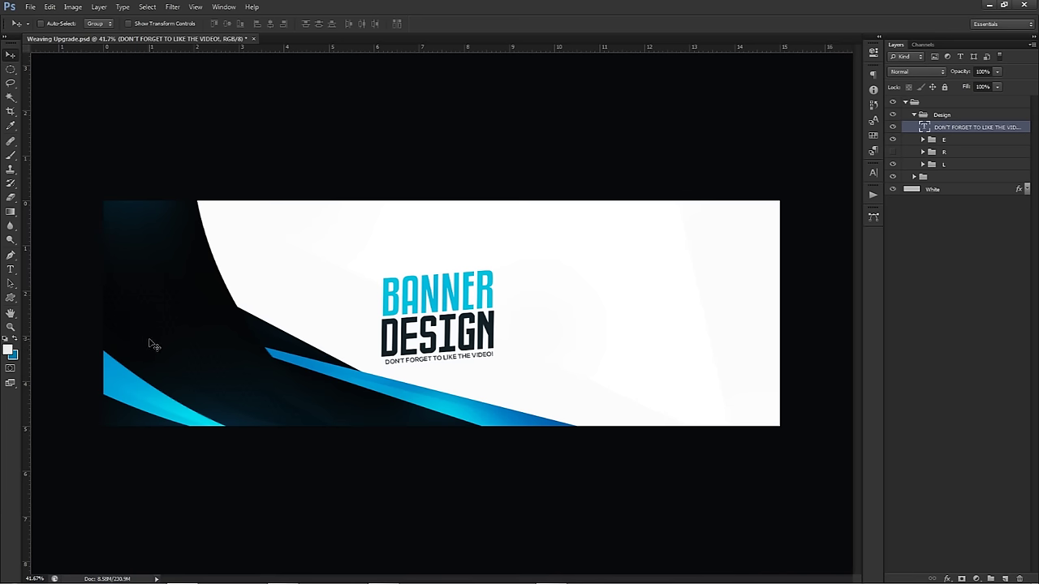
pyautogui.click(893, 151)
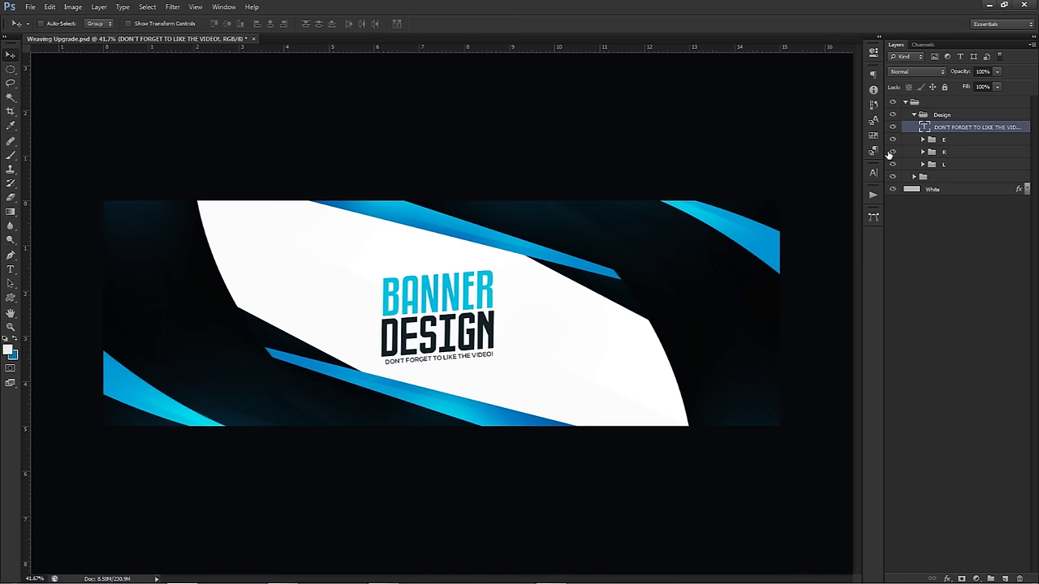
pyautogui.click(905, 101)
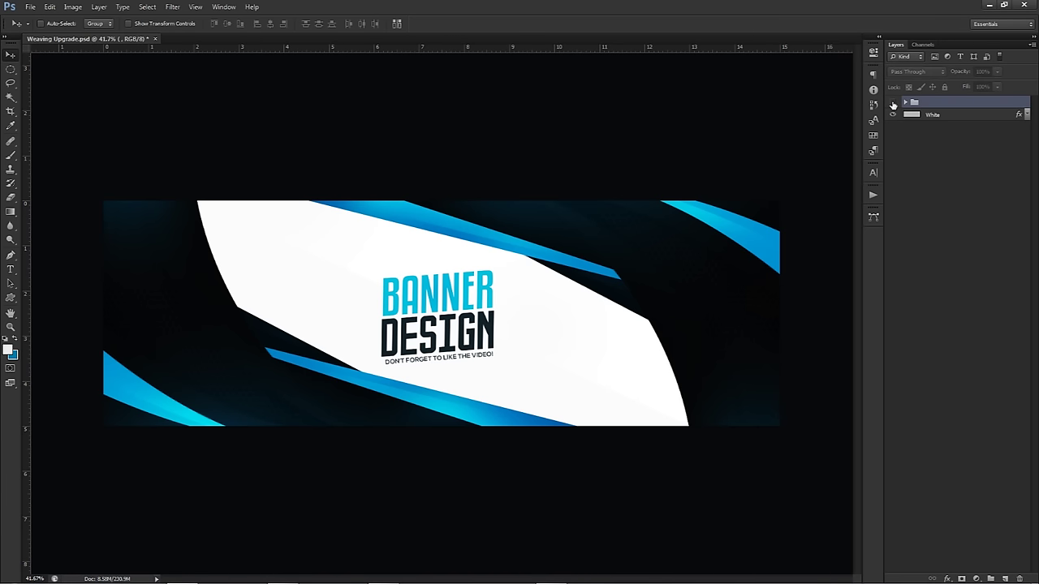
# Hide the finished design group and enable the Color Overlay effect on the White layer.
pyautogui.click(893, 103)
pyautogui.click(1024, 115)
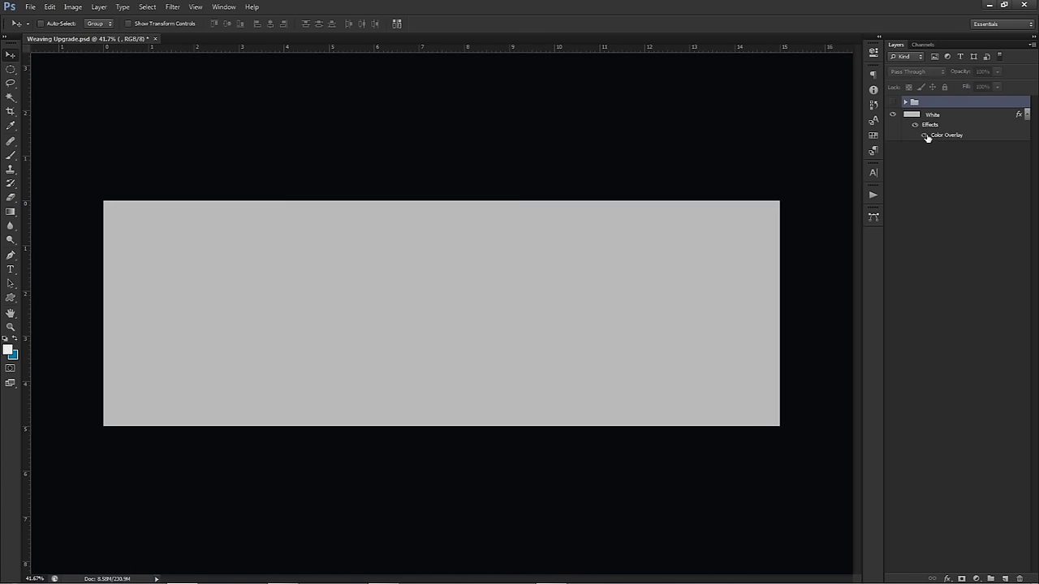
pyautogui.click(924, 134)
pyautogui.click(1025, 114)
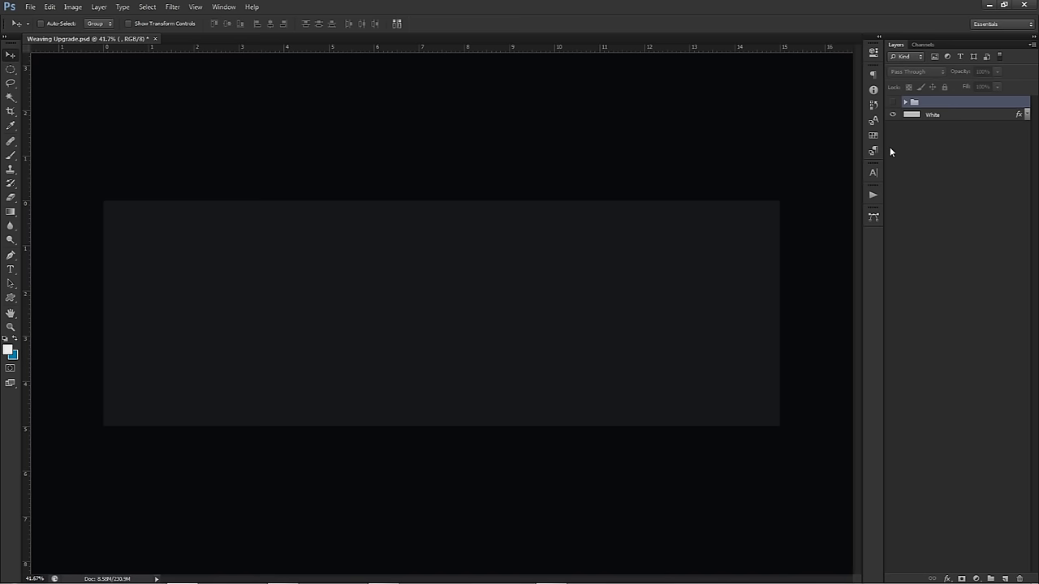
pyautogui.click(893, 103)
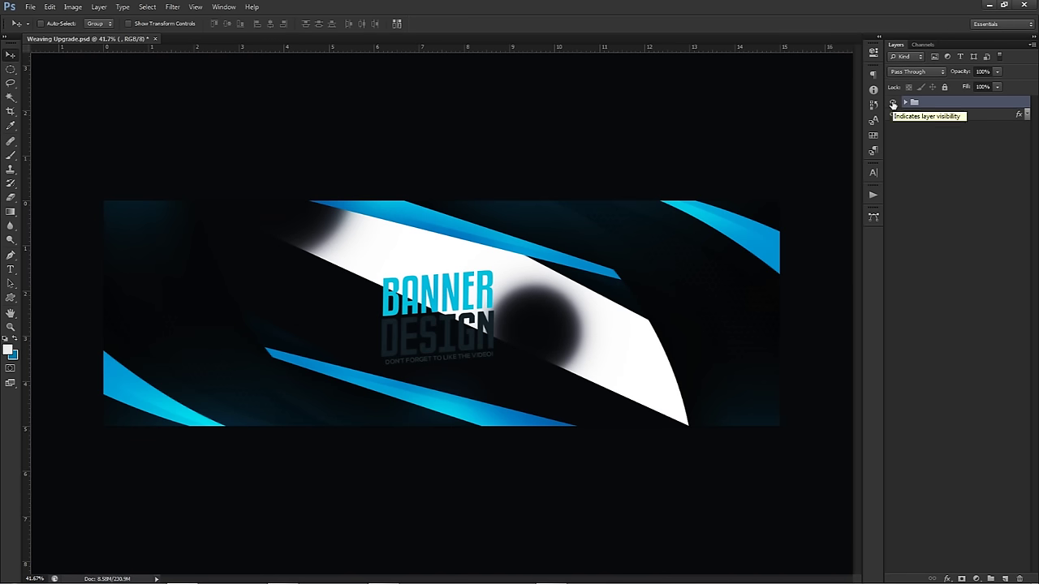
pyautogui.click(893, 103)
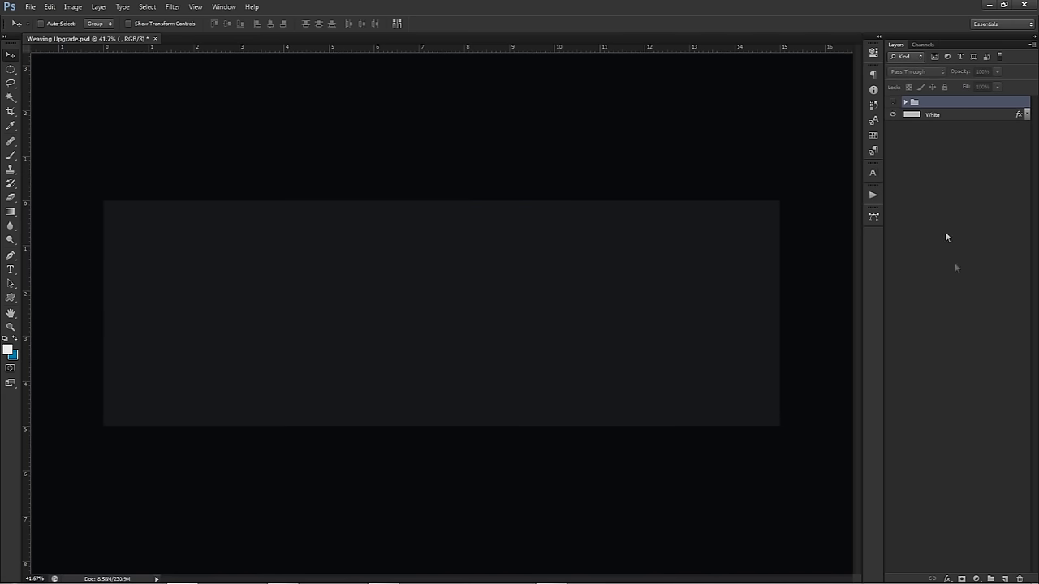
# Select the White layer, disable its Color Overlay, and show the finished design group again.
pyautogui.click(958, 114)
pyautogui.click(1027, 114)
pyautogui.click(924, 135)
pyautogui.click(893, 103)
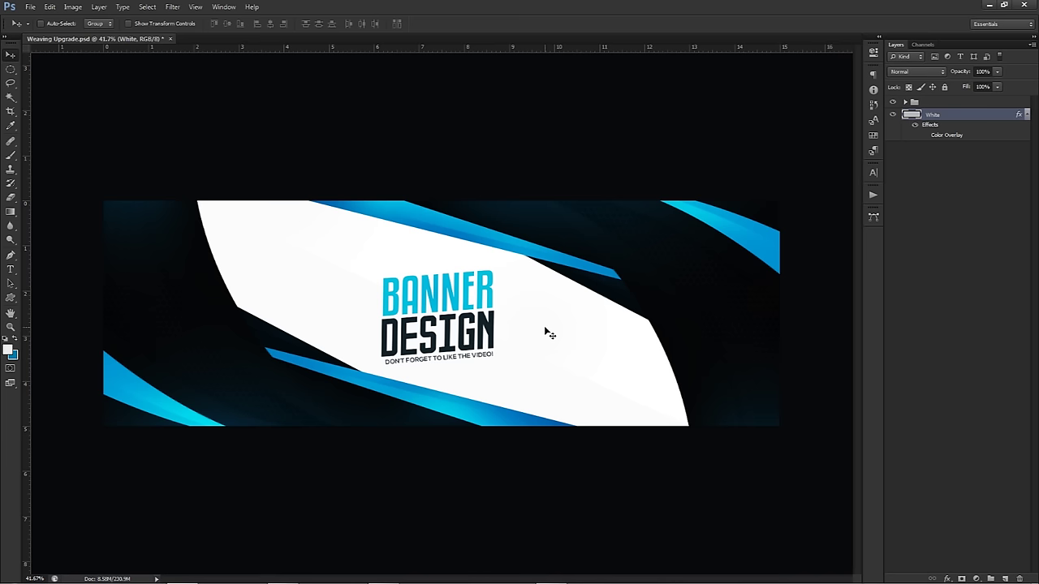
# Start a Pen tool path that follows the white area's left curve from above the canvas to below it.
pyautogui.press('p')
pyautogui.click(196, 198)
pyautogui.moveTo(375, 441); pyautogui.dragTo(424, 448)
pyautogui.moveTo(328, 440); pyautogui.dragTo(216, 356)
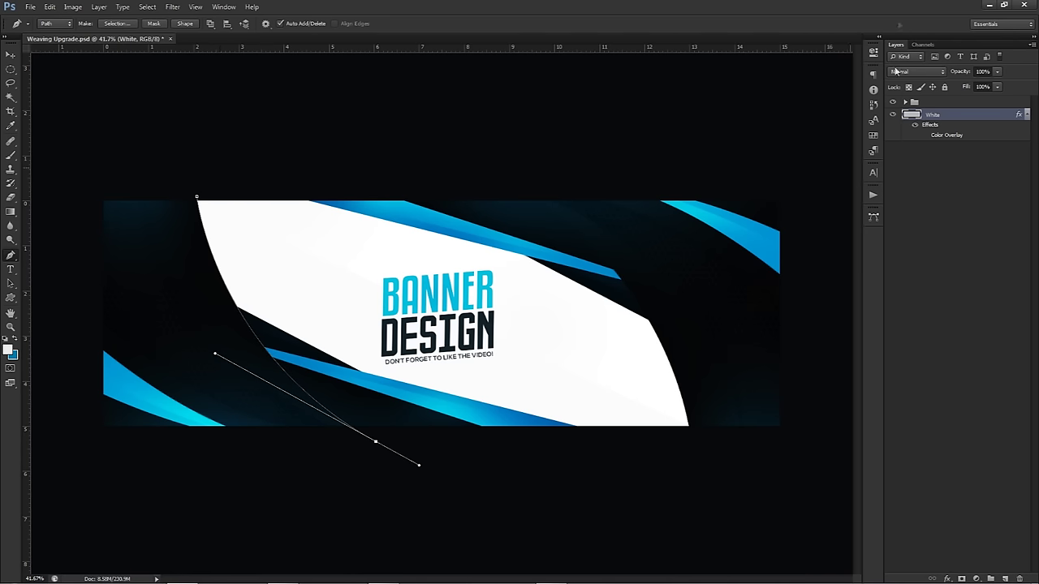
# Show only the White layer with its Color Overlay enabled, and close the path outside the canvas around its left side.
pyautogui.keyDown('alt'); pyautogui.click(893, 114); pyautogui.keyUp('alt')
pyautogui.click(924, 135)
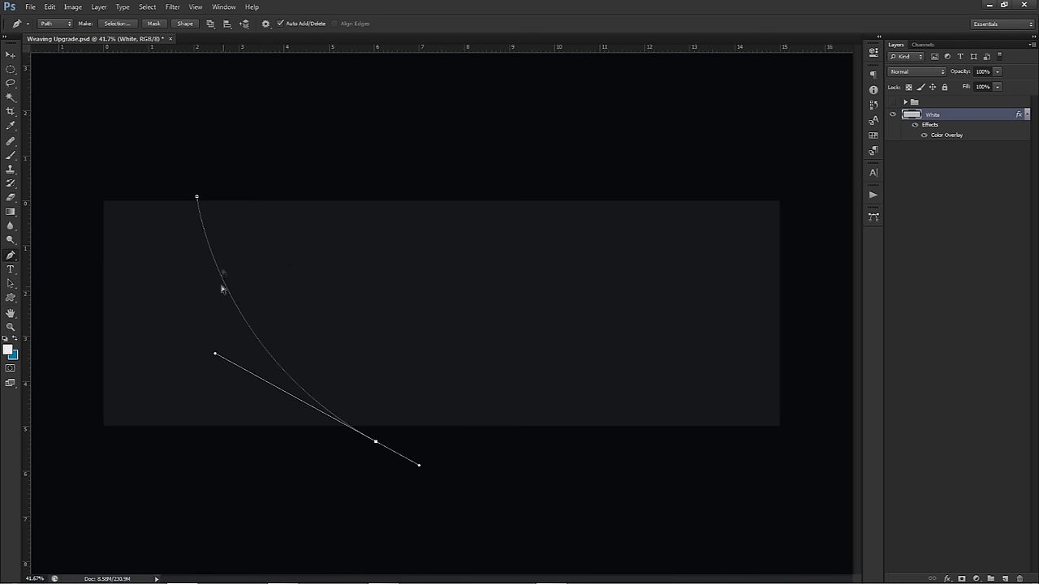
pyautogui.keyDown('ctrl'); pyautogui.click(196, 197); pyautogui.keyUp('ctrl')
pyautogui.keyDown('alt'); pyautogui.click(377, 442); pyautogui.keyUp('alt')
pyautogui.click(60, 441)
pyautogui.click(88, 202)
pyautogui.click(177, 181)
pyautogui.click(196, 196)
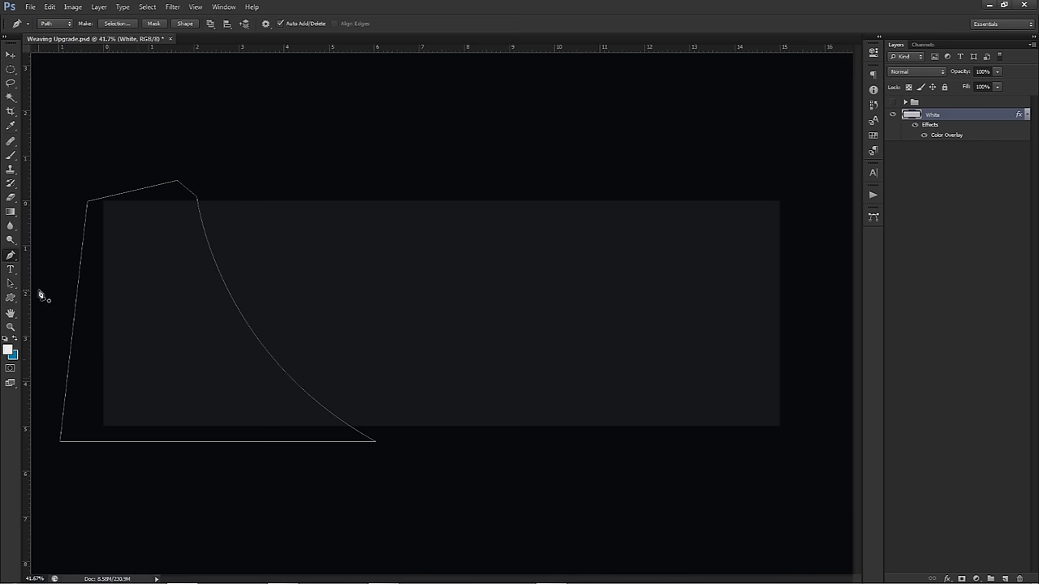
# Set the foreground colour to the near-black swatch.
pyautogui.rightClick(568, 268)
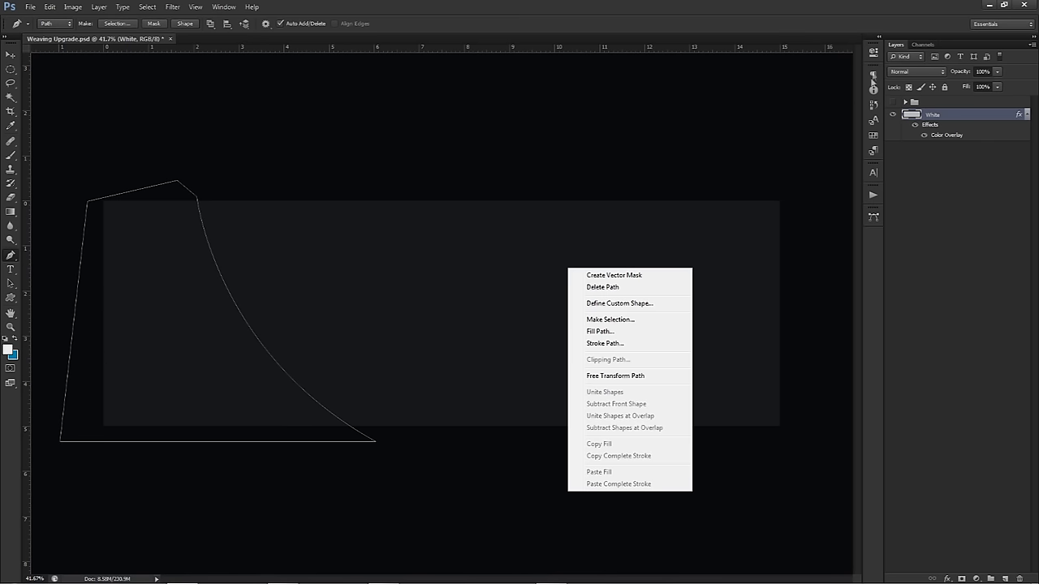
pyautogui.click(873, 135)
pyautogui.click(874, 136)
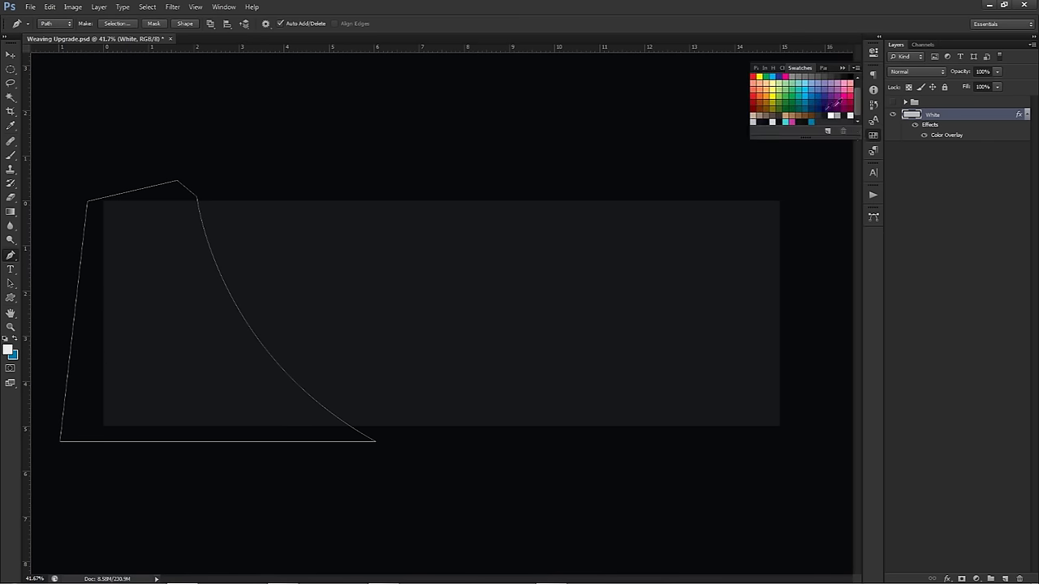
pyautogui.click(803, 122)
# Try filling the path directly on the White layer with colour 0c0d0d.
pyautogui.rightClick(523, 258)
pyautogui.click(568, 321)
pyautogui.click(519, 162)
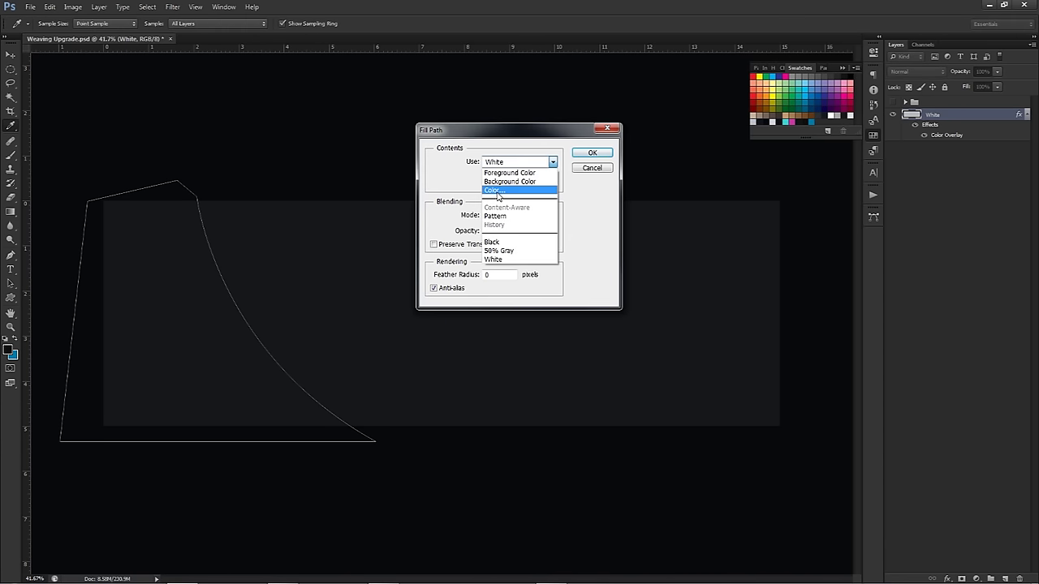
pyautogui.click(497, 191)
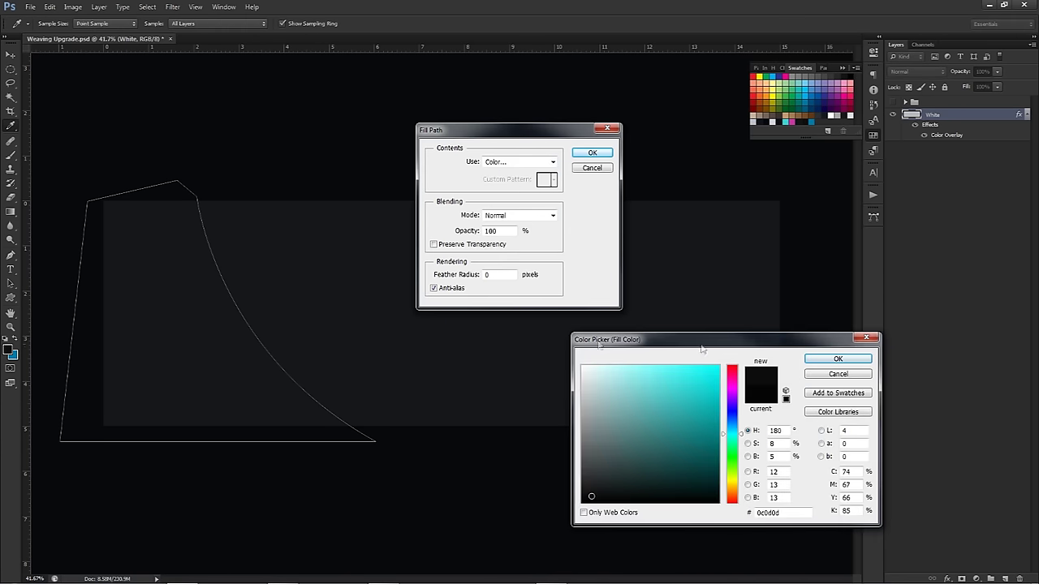
pyautogui.click(838, 359)
pyautogui.click(592, 171)
pyautogui.rightClick(476, 274)
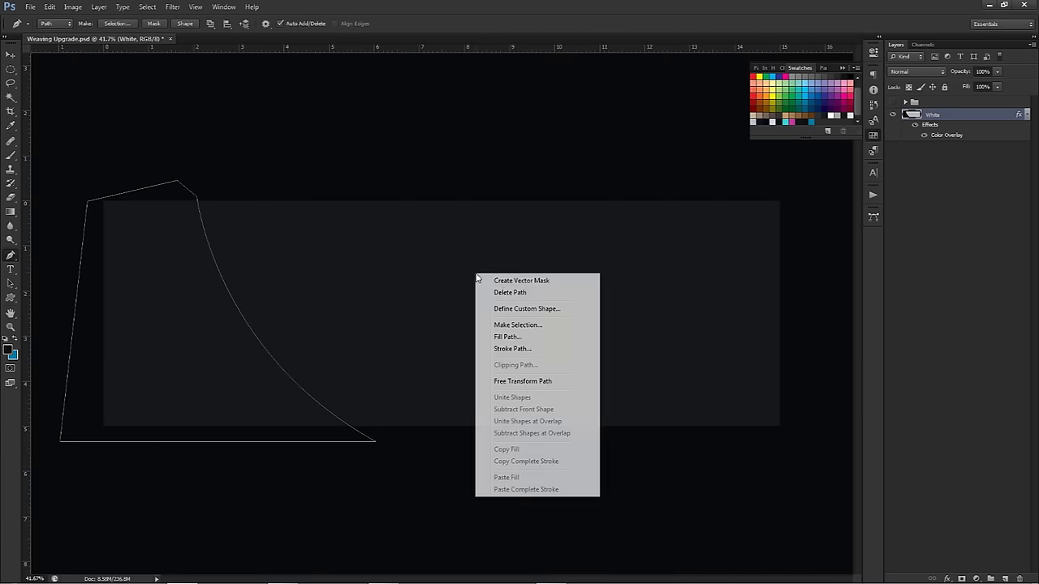
pyautogui.click(503, 292)
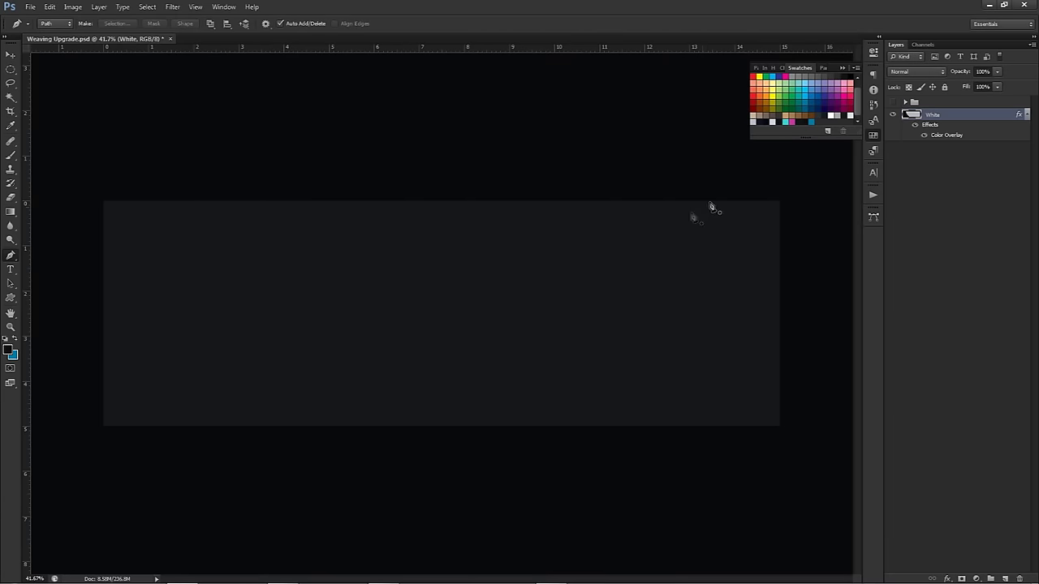
pyautogui.hotkey('ctrl', 'z')
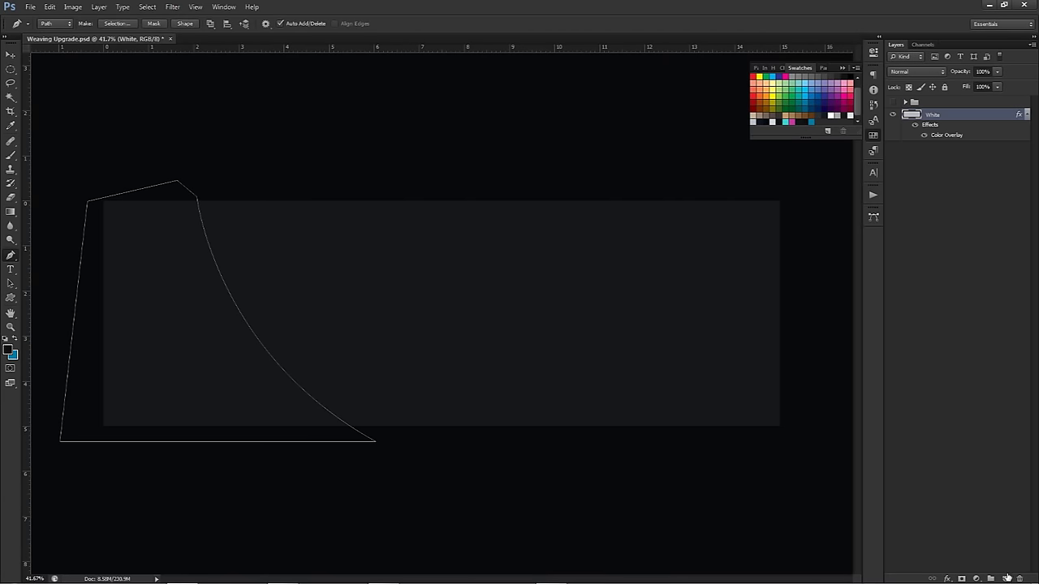
# Fill the path with the near-black colour on a new layer above White, and delete the path.
pyautogui.click(1007, 577)
pyautogui.rightClick(593, 282)
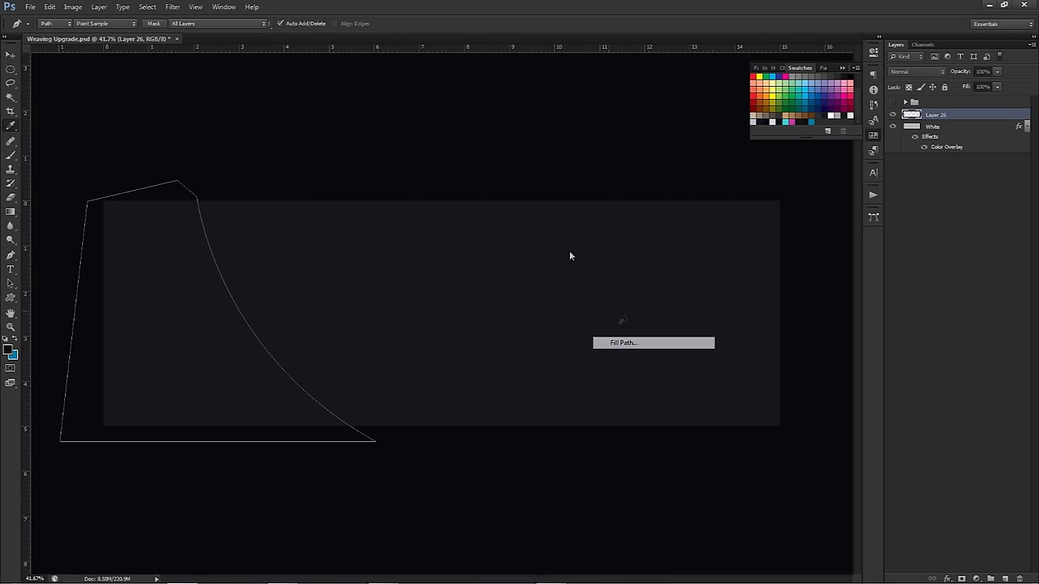
pyautogui.click(623, 343)
pyautogui.click(592, 151)
pyautogui.rightClick(396, 251)
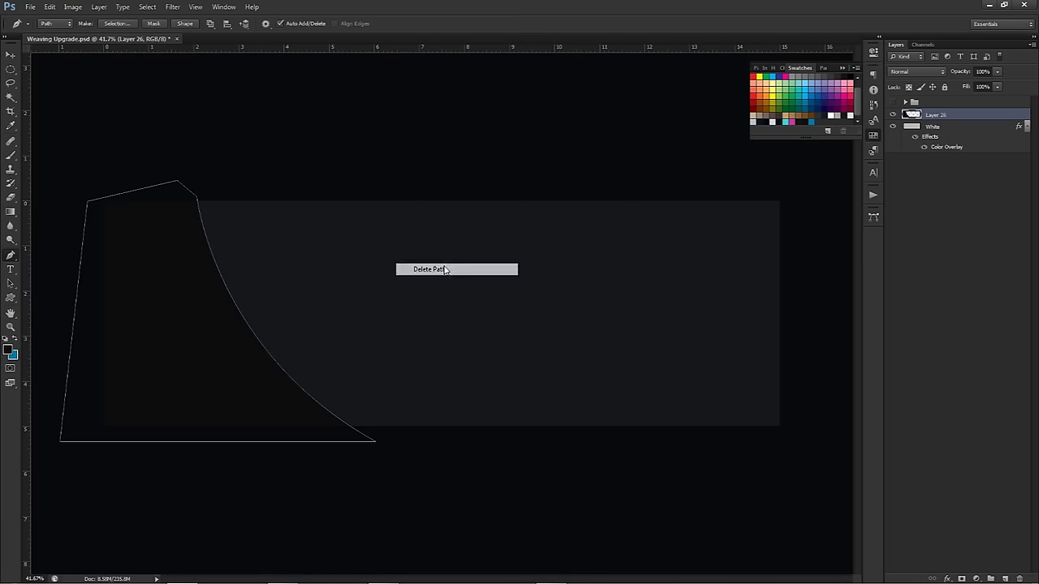
pyautogui.click(444, 269)
pyautogui.press('v')
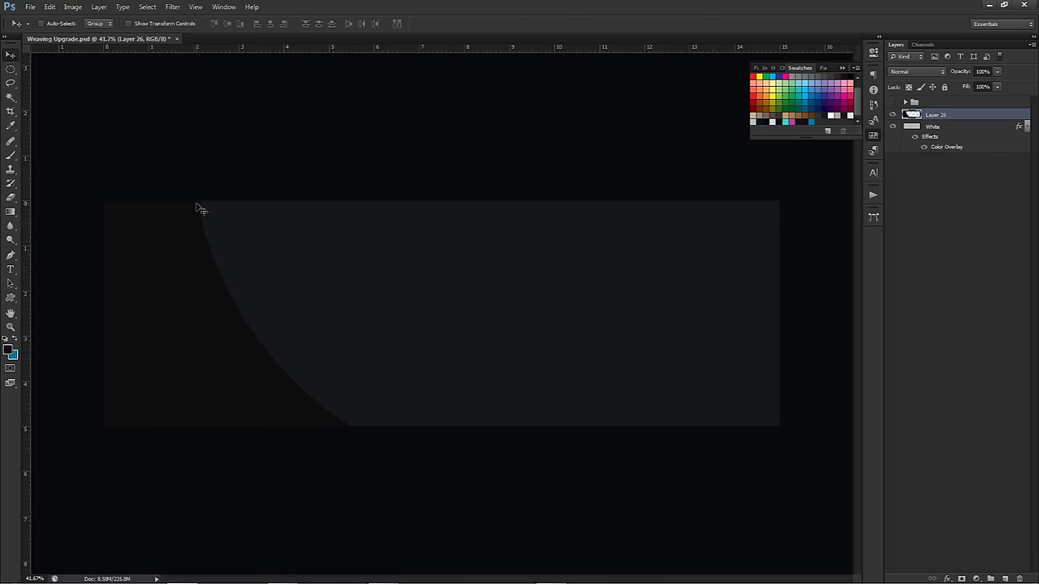
pyautogui.moveTo(225, 220); pyautogui.dragTo(403, 297)
pyautogui.hotkey('ctrl', 'z')
# Try a practice Pen tool curve along the dark shape's edge, adjusting its direction handles.
pyautogui.press('p')
pyautogui.click(191, 186)
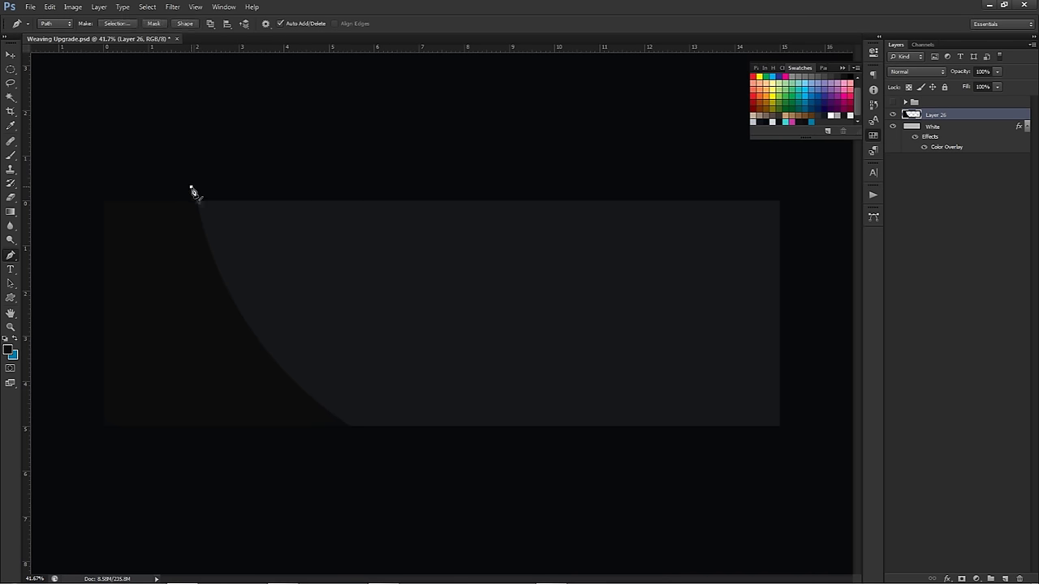
pyautogui.moveTo(384, 443); pyautogui.dragTo(445, 467)
pyautogui.moveTo(385, 443); pyautogui.dragTo(514, 508)
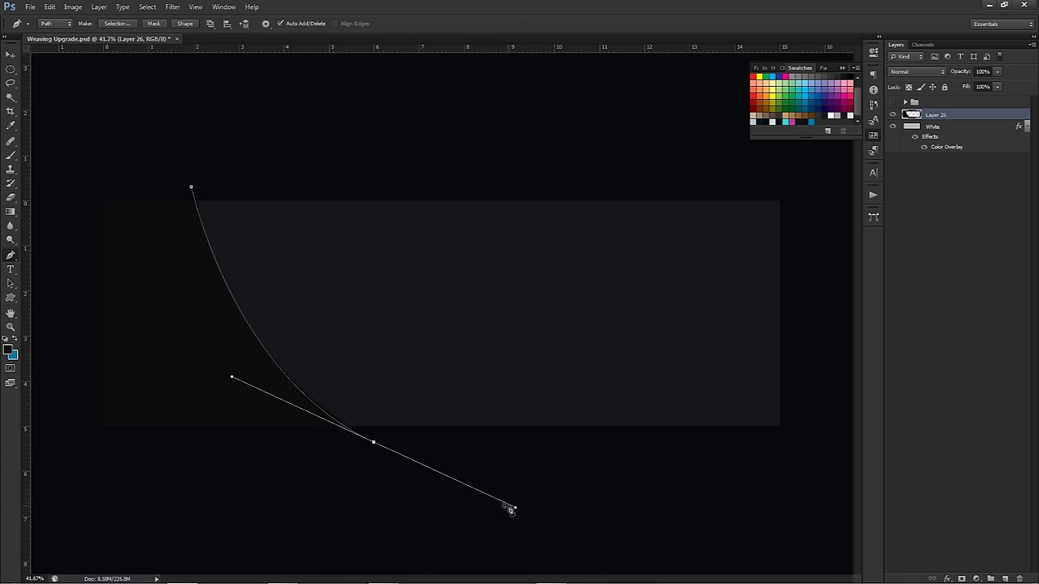
pyautogui.moveTo(232, 377); pyautogui.dragTo(211, 206)
pyautogui.moveTo(159, 235); pyautogui.dragTo(207, 341)
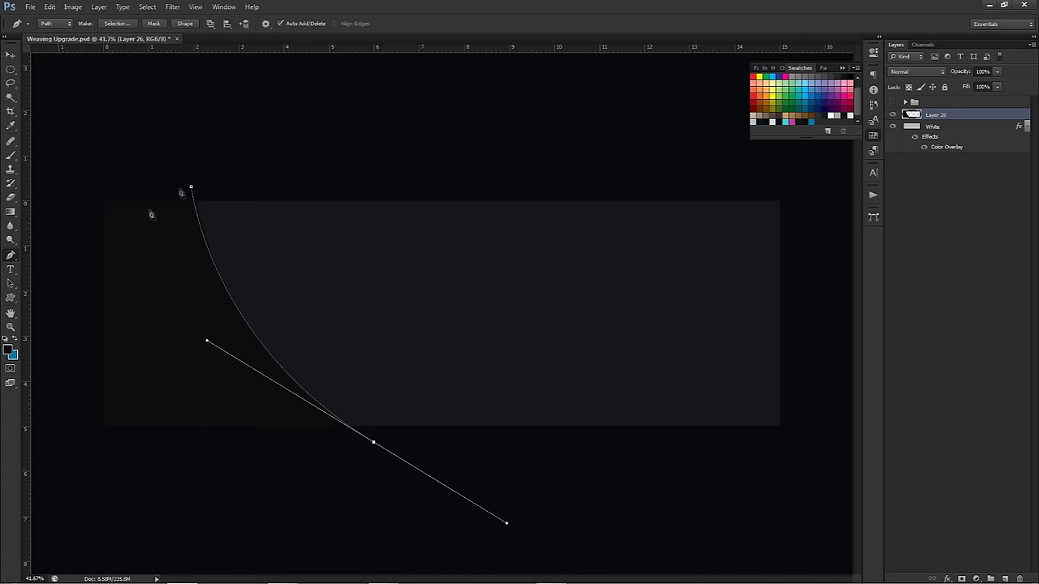
# Delete the practice curve path.
pyautogui.rightClick(327, 285)
pyautogui.click(355, 289)
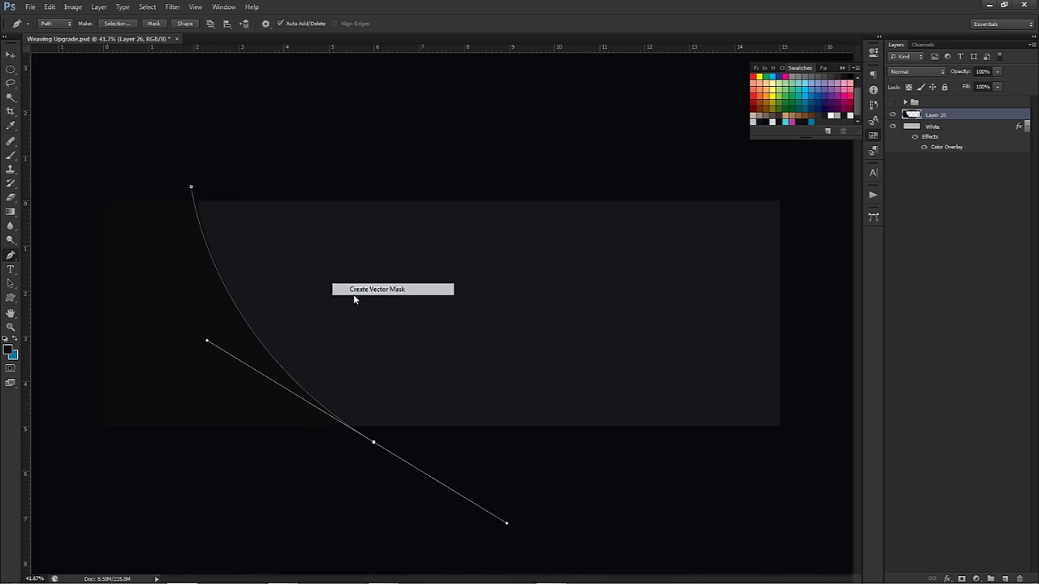
pyautogui.rightClick(364, 283)
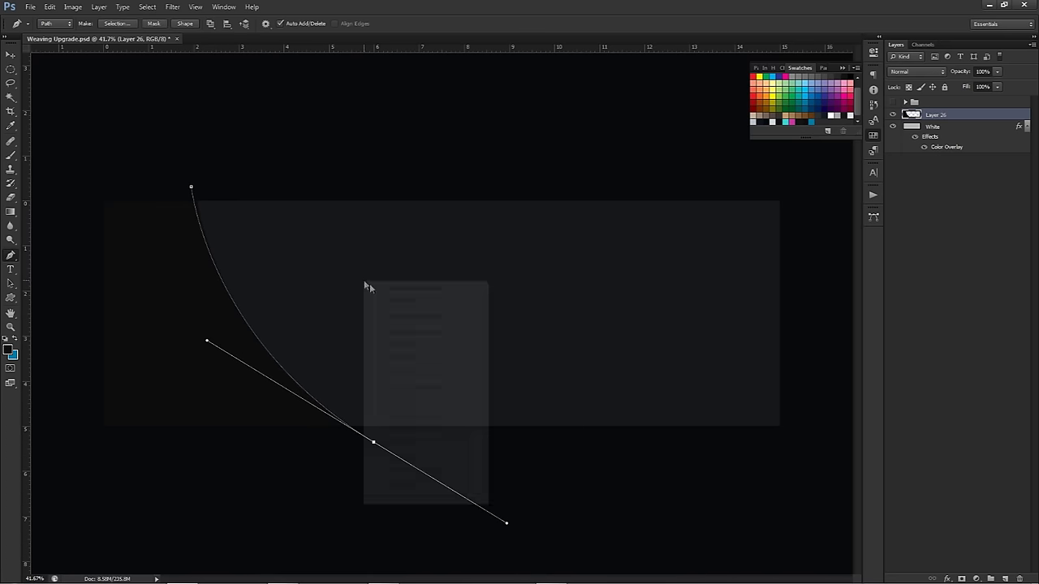
pyautogui.click(382, 302)
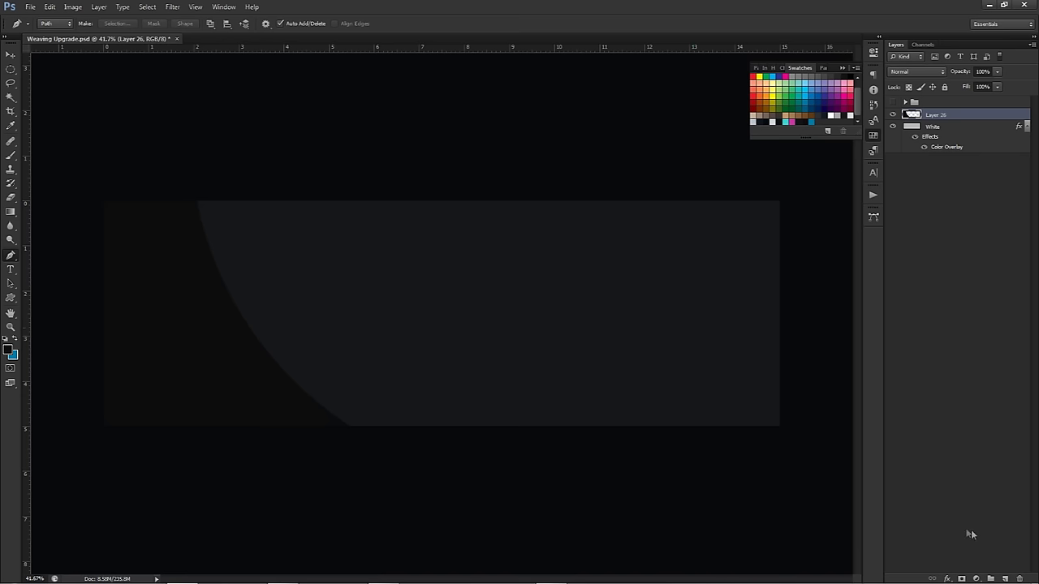
# Add a new layer above the dark shape's layer and briefly show the finished design group for reference.
pyautogui.click(1005, 579)
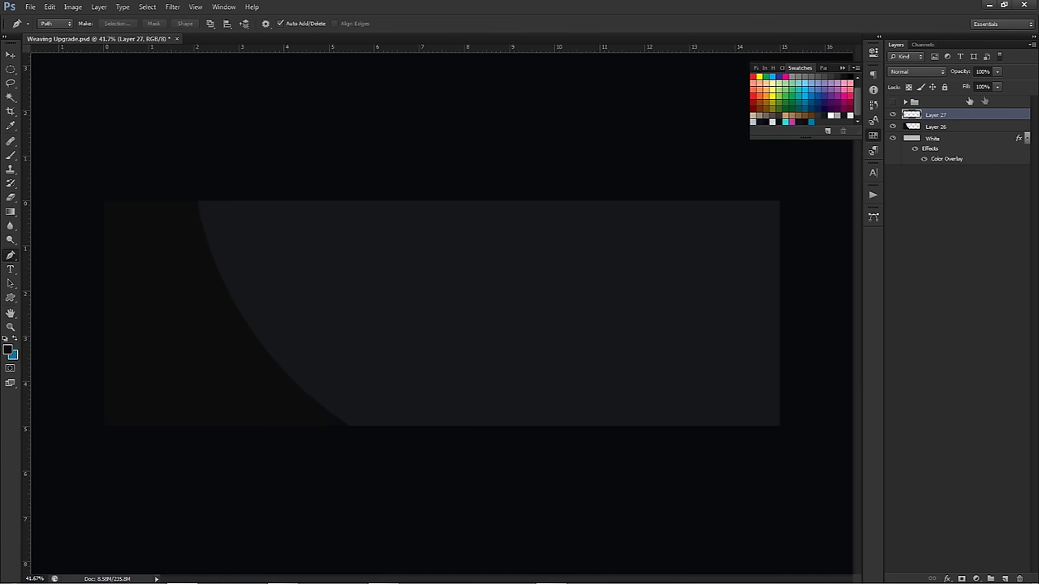
pyautogui.click(893, 102)
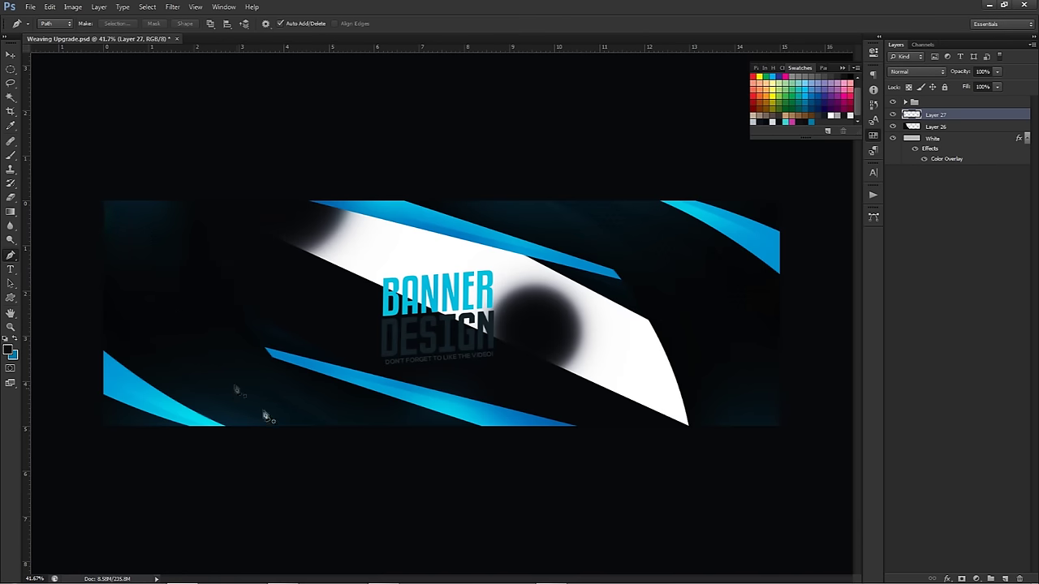
pyautogui.click(893, 115)
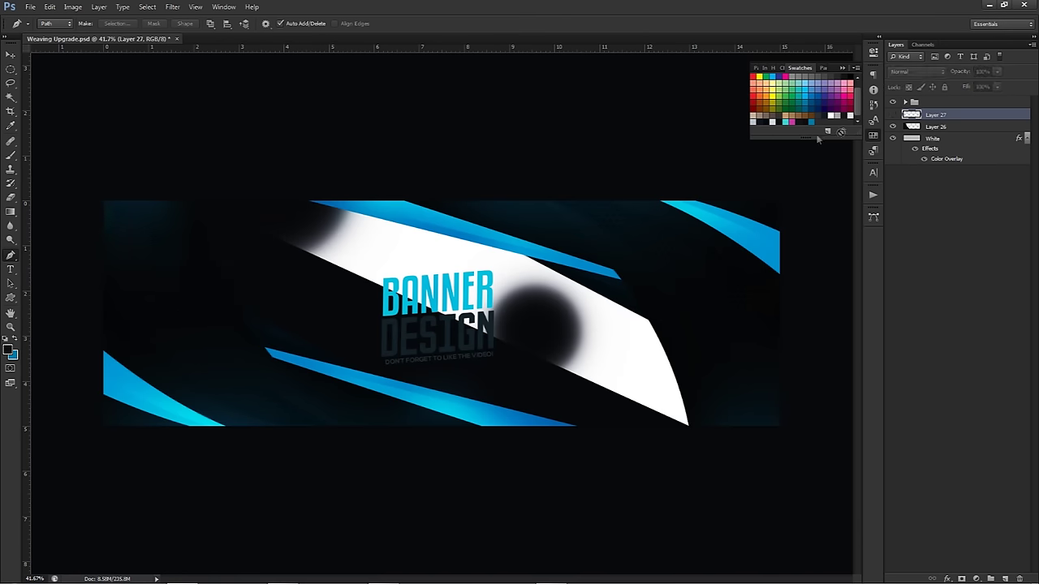
pyautogui.click(893, 115)
pyautogui.click(893, 101)
# Start a Pen tool path inside the dark shape, curving from above the canvas to a corner point below it.
pyautogui.click(141, 196)
pyautogui.moveTo(369, 440); pyautogui.dragTo(555, 500)
pyautogui.keyDown('alt'); pyautogui.click(369, 441); pyautogui.keyUp('alt')
# Add a lower curve running past the canvas's left edge, adjust its points, and close the path above the canvas.
pyautogui.click(282, 441)
pyautogui.moveTo(79, 306); pyautogui.dragTo(26, 233)
pyautogui.moveTo(79, 307); pyautogui.dragTo(69, 291)
pyautogui.moveTo(124, 369); pyautogui.dragTo(130, 393)
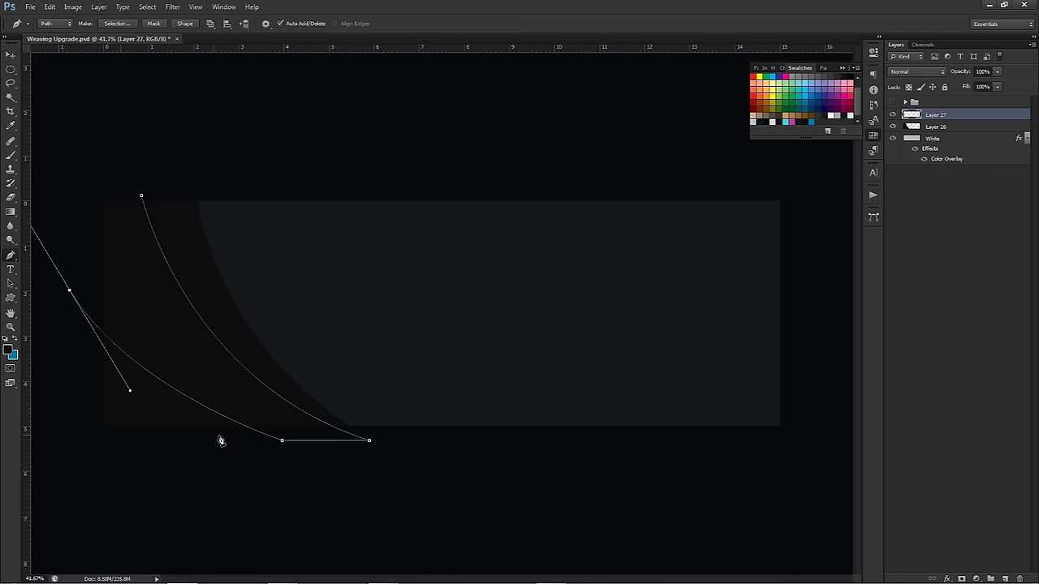
pyautogui.moveTo(283, 445); pyautogui.dragTo(331, 450)
pyautogui.click(71, 189)
pyautogui.click(124, 173)
pyautogui.click(141, 196)
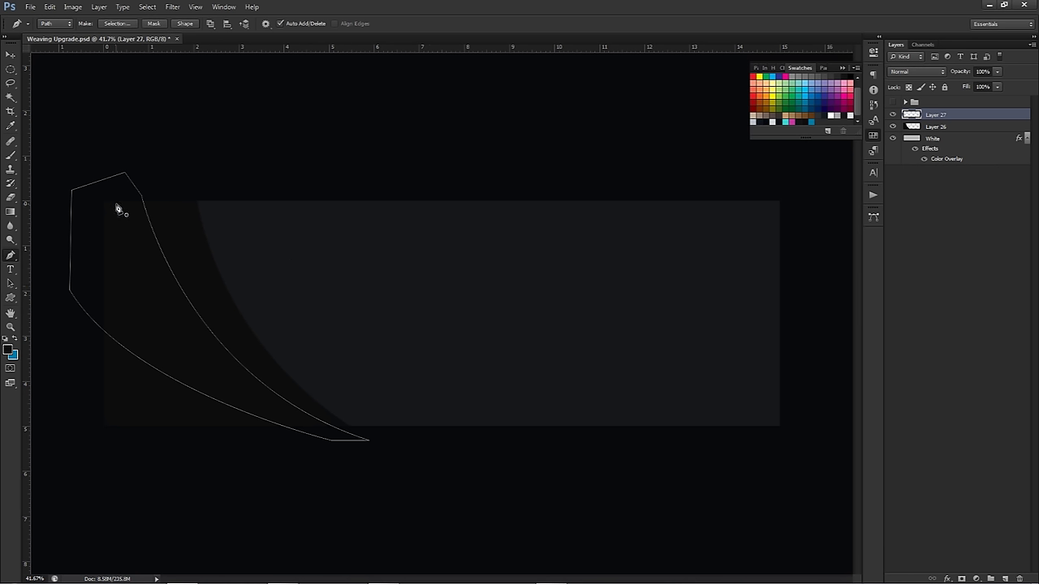
# Fill the closed path with the near-black color 0a0a0a on Layer 27 and delete the path.
pyautogui.rightClick(313, 259)
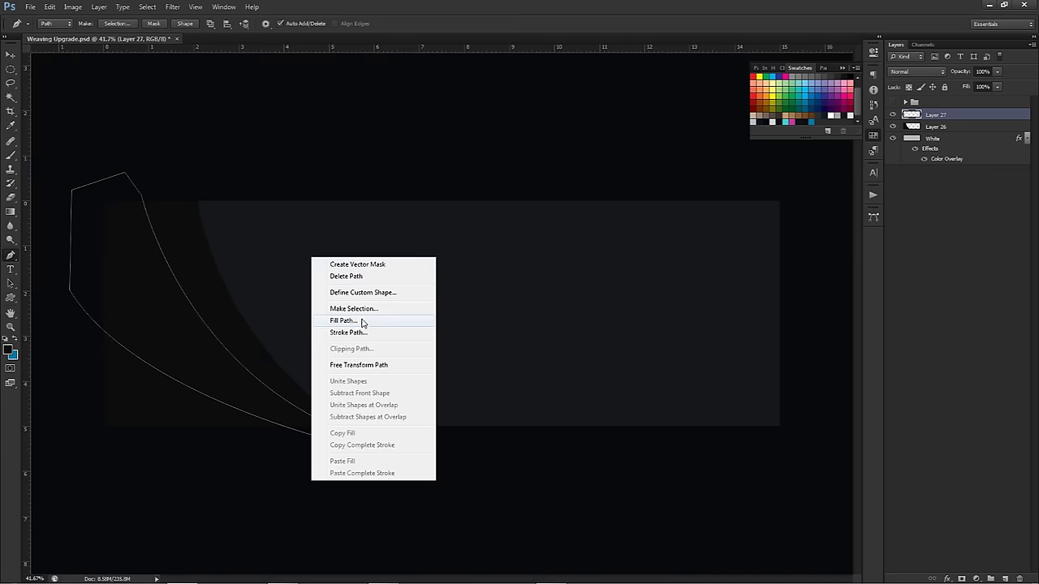
pyautogui.click(362, 322)
pyautogui.click(520, 162)
pyautogui.click(512, 185)
pyautogui.write('13')
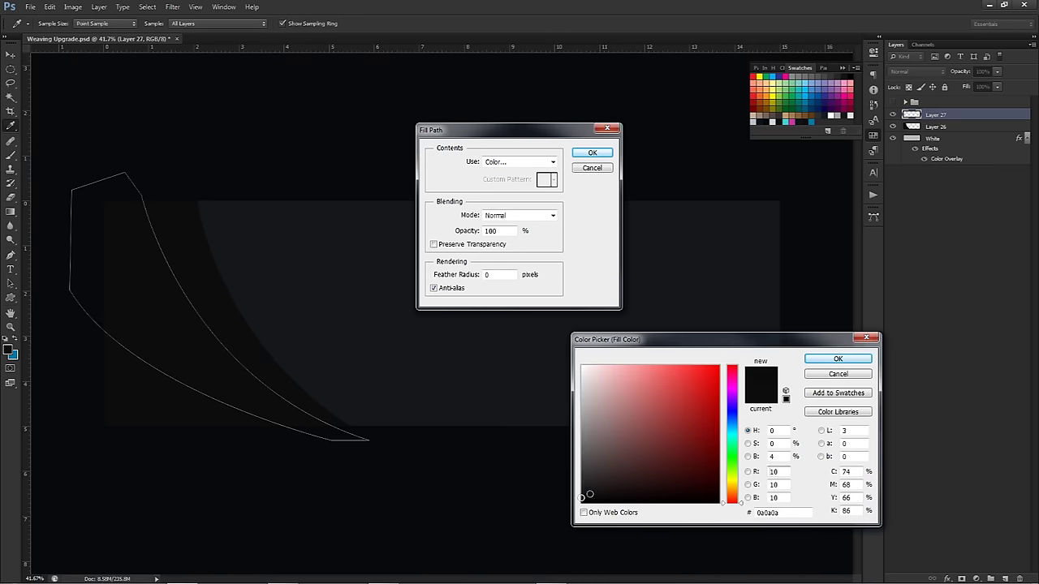
pyautogui.click(837, 358)
pyautogui.click(592, 152)
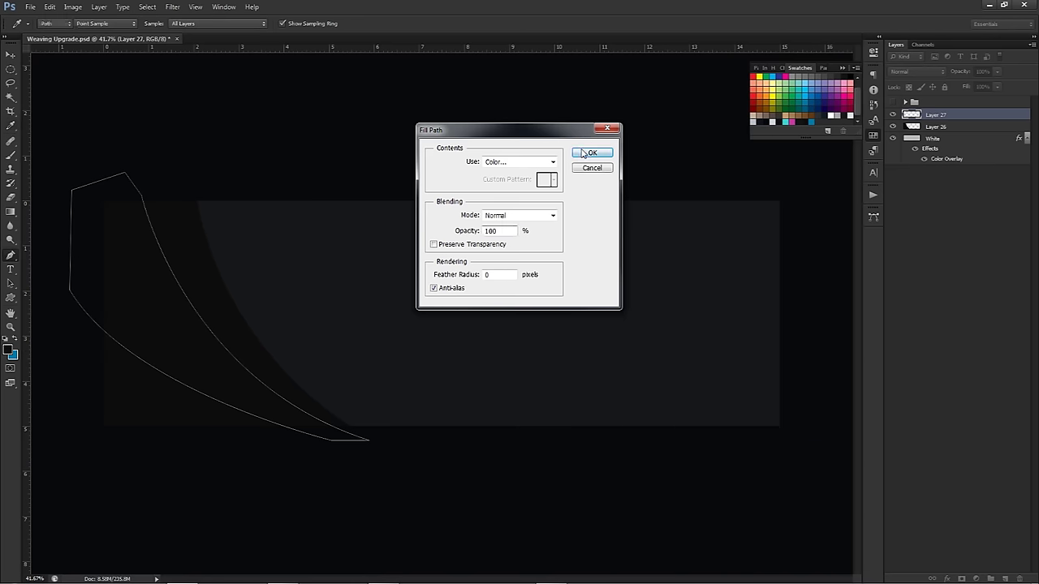
pyautogui.rightClick(313, 296)
pyautogui.click(346, 312)
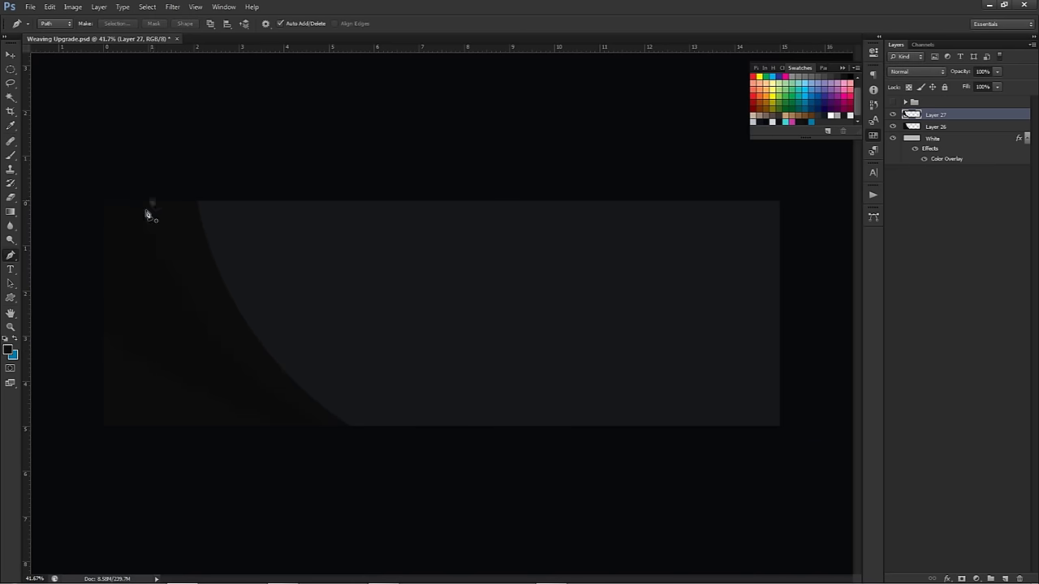
# Place the metal-texture-wallpaper-1 image on the banner above Layer 27 and try repositioning it.
pyautogui.press('v')
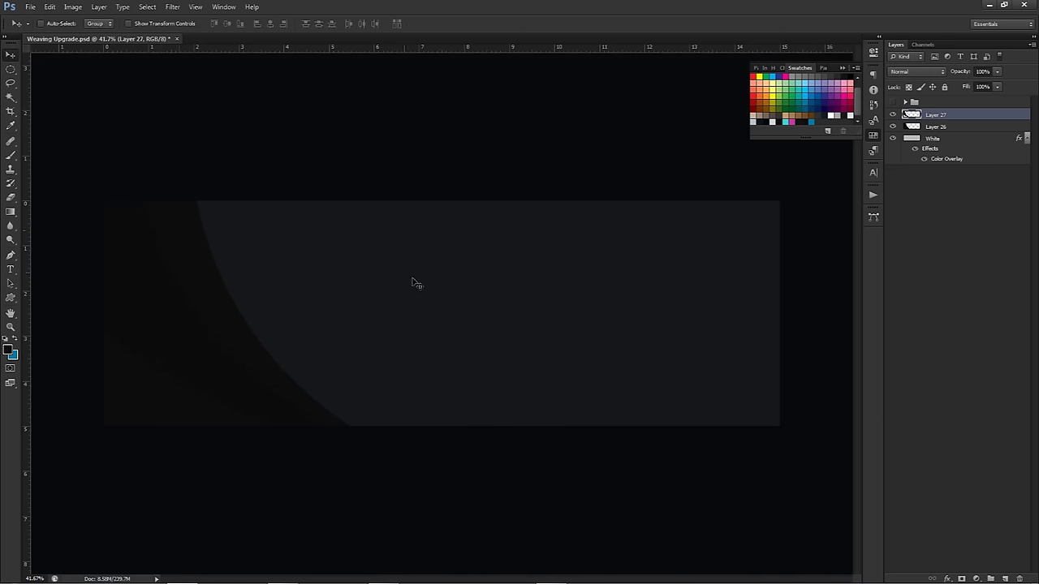
pyautogui.moveTo(414, 580)
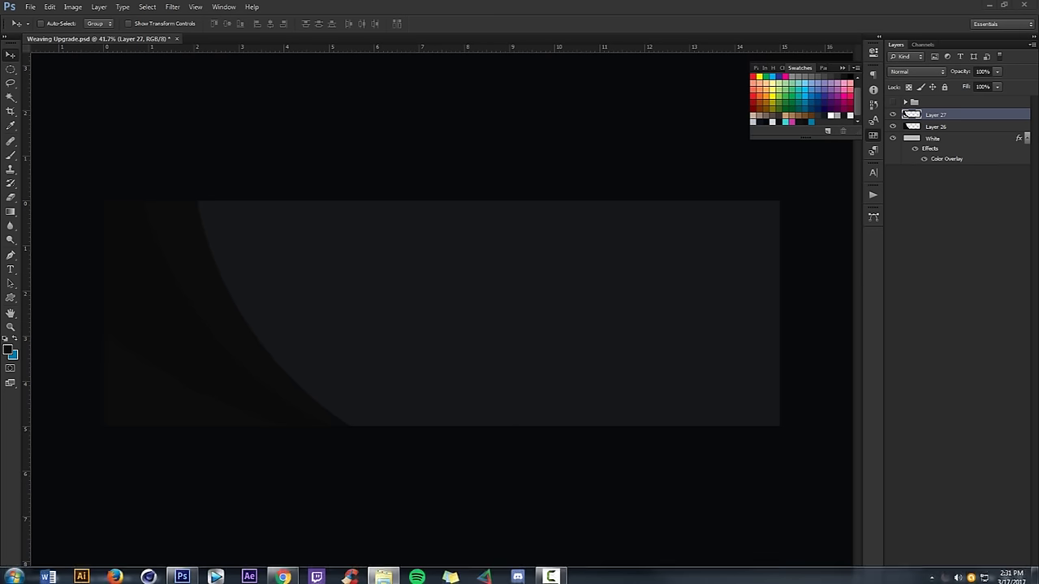
pyautogui.moveTo(1027, 32); pyautogui.dragTo(471, 241)
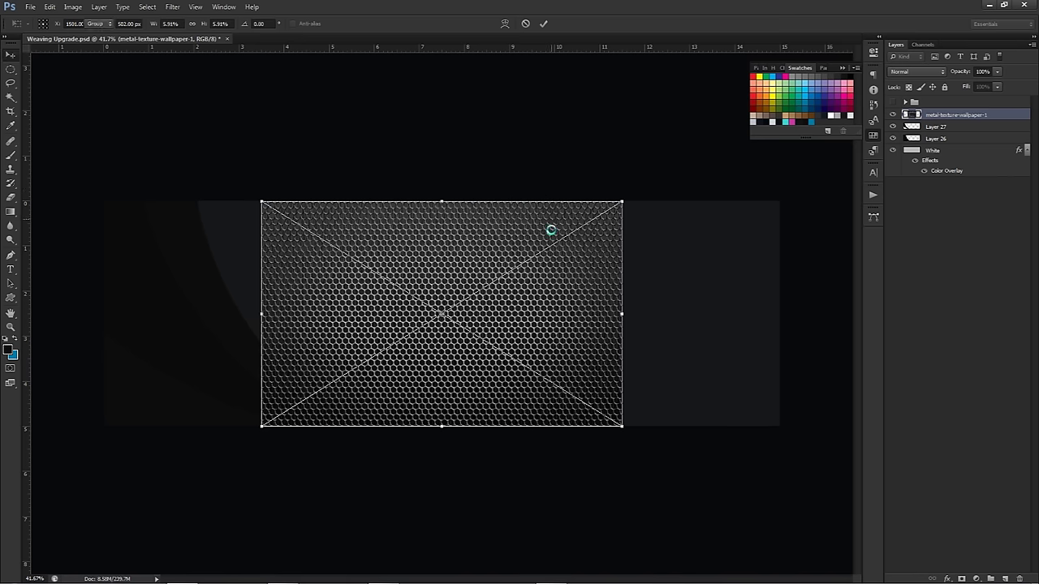
pyautogui.press('Return')
pyautogui.moveTo(560, 368)
pyautogui.mouseDown()
pyautogui.moveTo(501, 388)
pyautogui.moveTo(561, 369)
pyautogui.mouseUp()
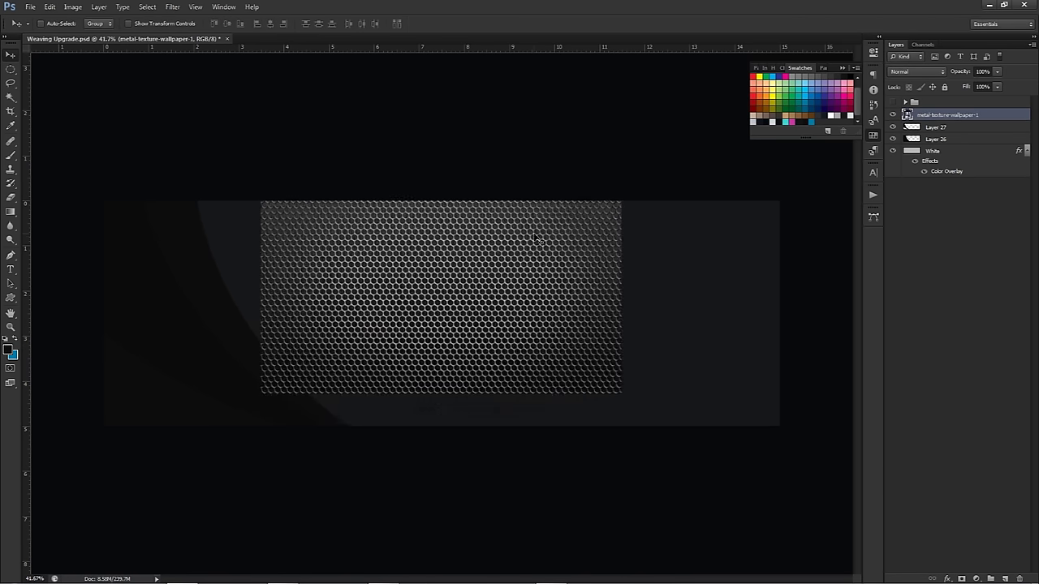
# Inspect the width and resolution in the new document settings without creating a document.
pyautogui.click(30, 7)
pyautogui.click(39, 19)
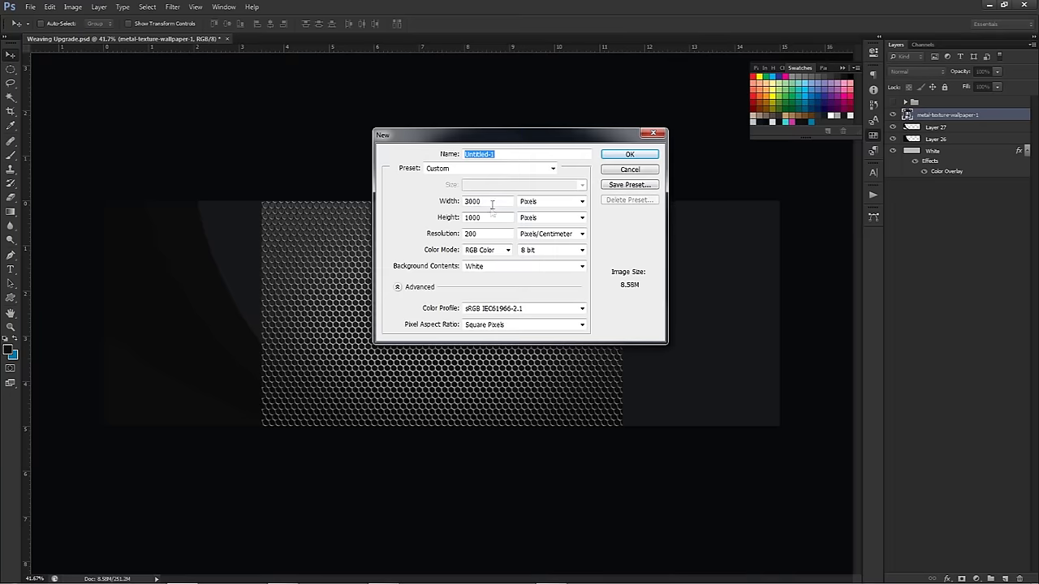
pyautogui.doubleClick(487, 234)
pyautogui.doubleClick(487, 201)
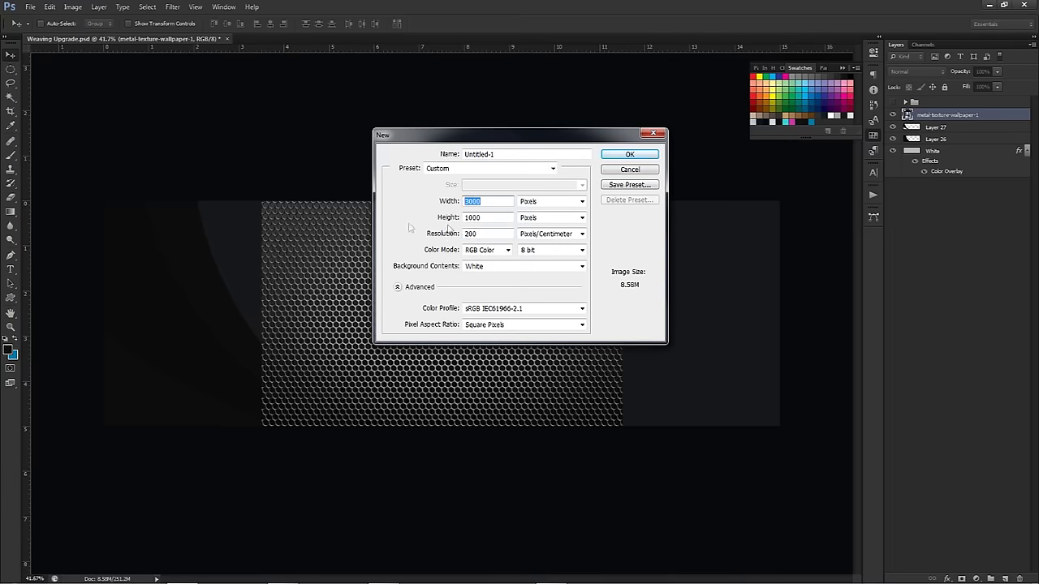
pyautogui.click(630, 169)
# Move the metal texture to the banner's left edge, previewing it at 23% opacity before restoring 100%.
pyautogui.moveTo(480, 310); pyautogui.dragTo(341, 315)
pyautogui.click(997, 71)
pyautogui.moveTo(997, 74); pyautogui.dragTo(954, 83)
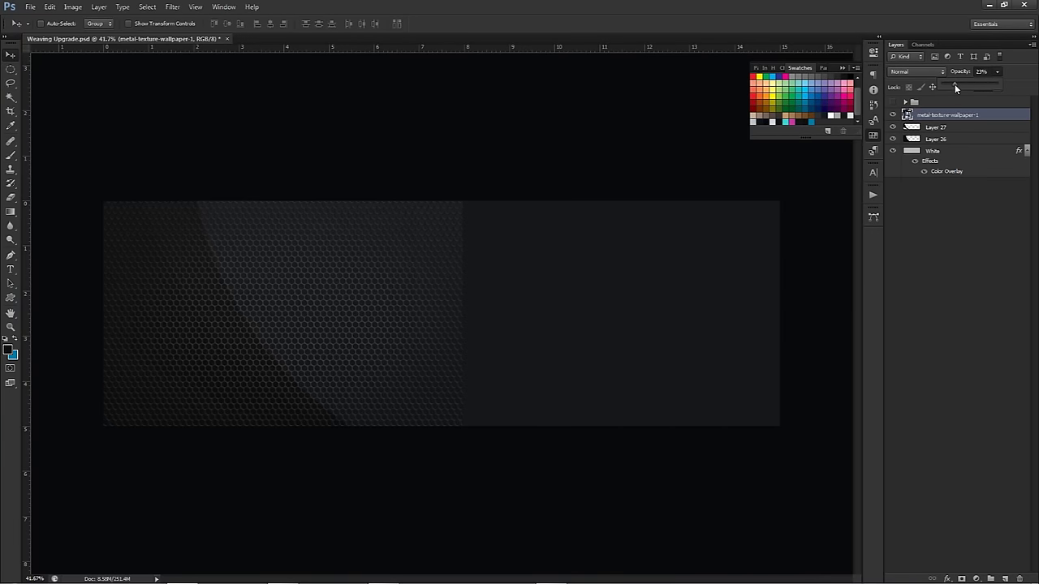
pyautogui.click(893, 128)
pyautogui.click(997, 71)
pyautogui.moveTo(957, 84); pyautogui.dragTo(1015, 83)
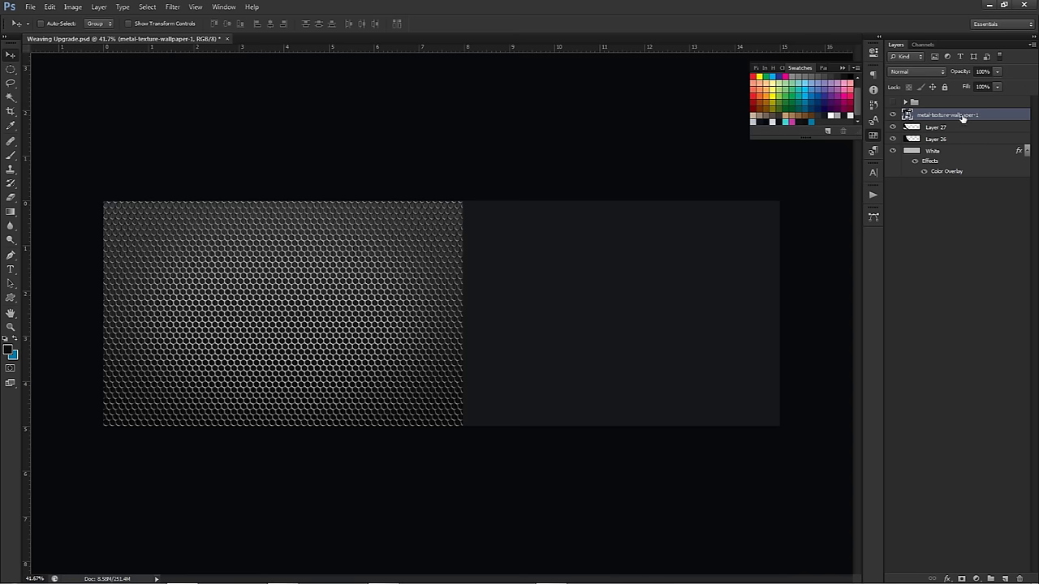
# Clip the metal texture to the curved shape on Layer 27 and adjust its position.
pyautogui.rightClick(946, 115)
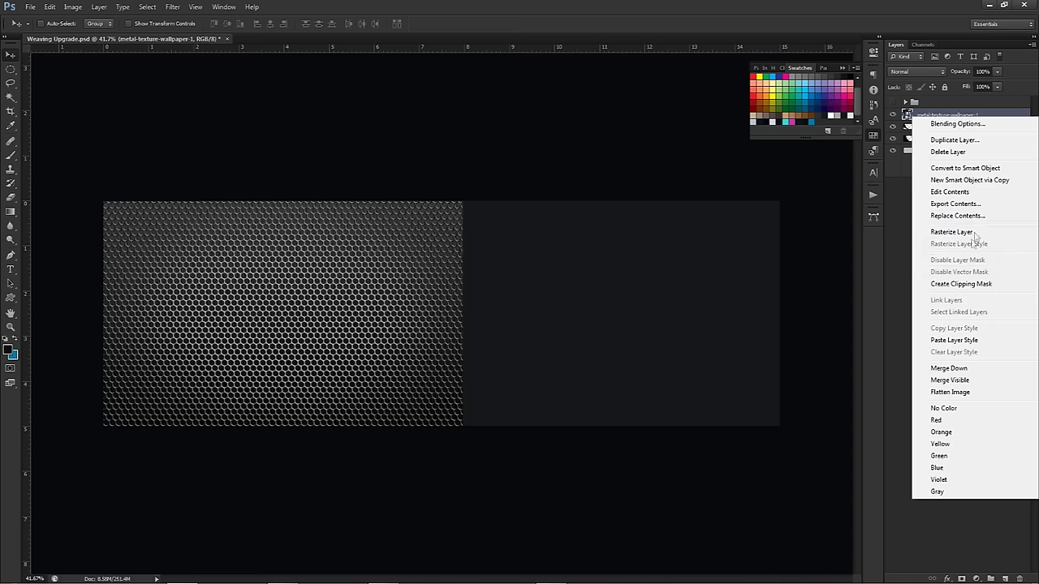
pyautogui.click(956, 284)
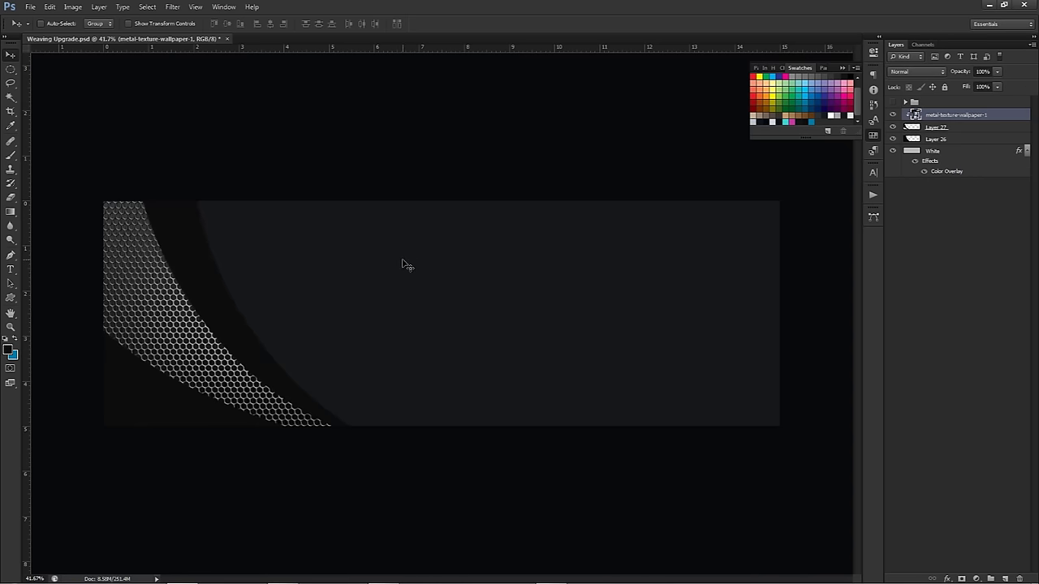
pyautogui.click(894, 129)
pyautogui.click(893, 128)
pyautogui.moveTo(486, 264); pyautogui.dragTo(454, 265)
# Set the metal texture's blend mode to Overlay with 55% opacity and compare it with the texture hidden.
pyautogui.click(917, 72)
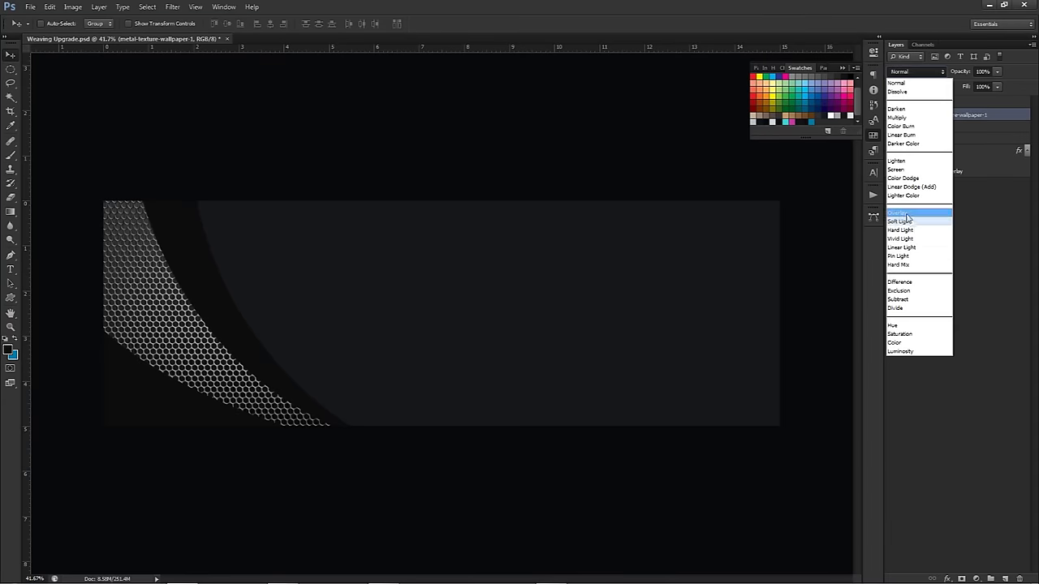
pyautogui.click(903, 208)
pyautogui.moveTo(998, 72); pyautogui.dragTo(985, 86)
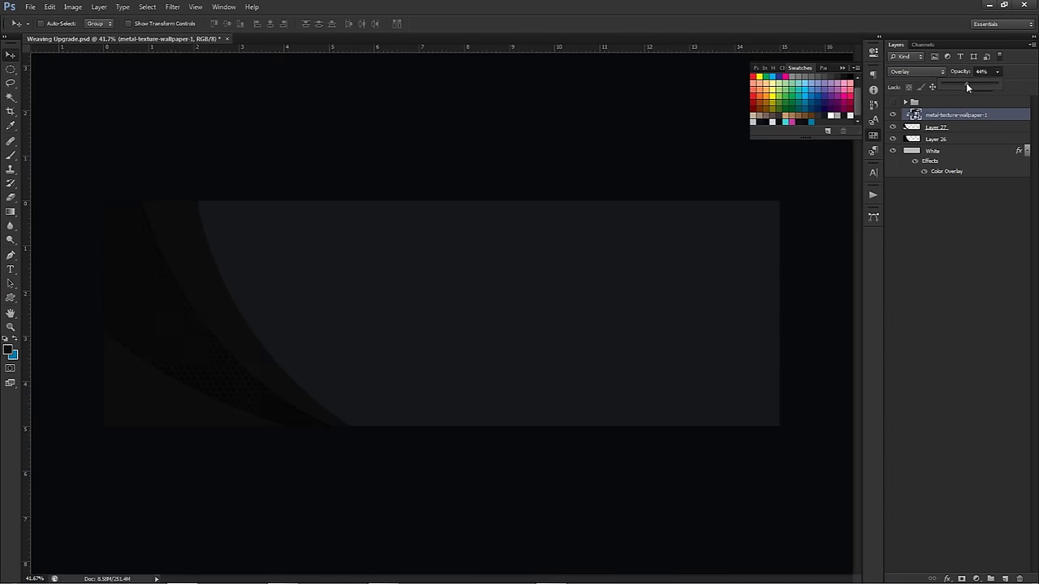
pyautogui.moveTo(967, 82); pyautogui.dragTo(968, 83)
pyautogui.write('55')
pyautogui.click(892, 115)
pyautogui.click(891, 116)
# Place a duplicate of Layer 27 above the metal texture with its fill set to 0%.
pyautogui.click(943, 129)
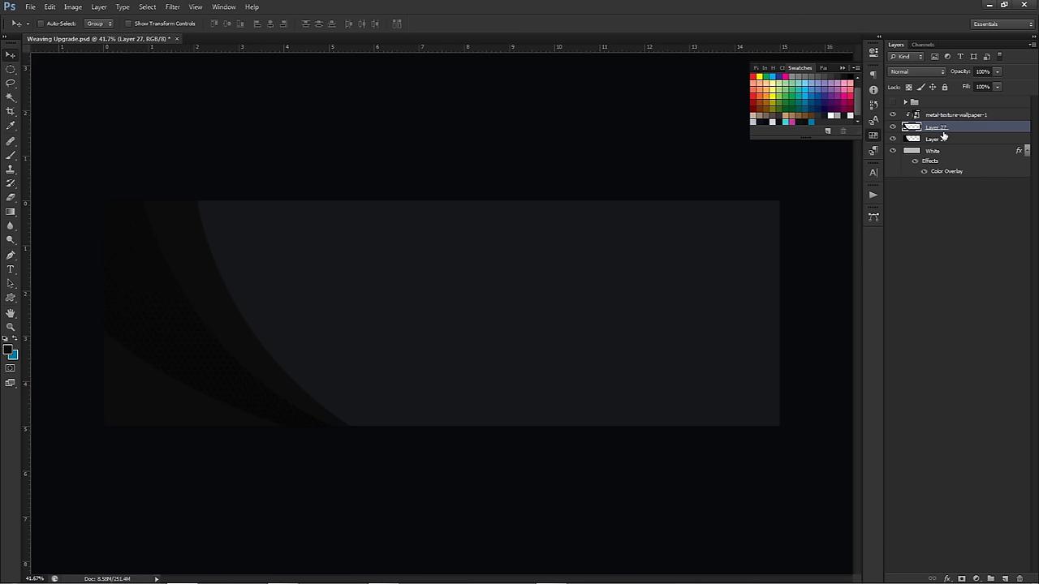
pyautogui.hotkey('ctrl', 'j')
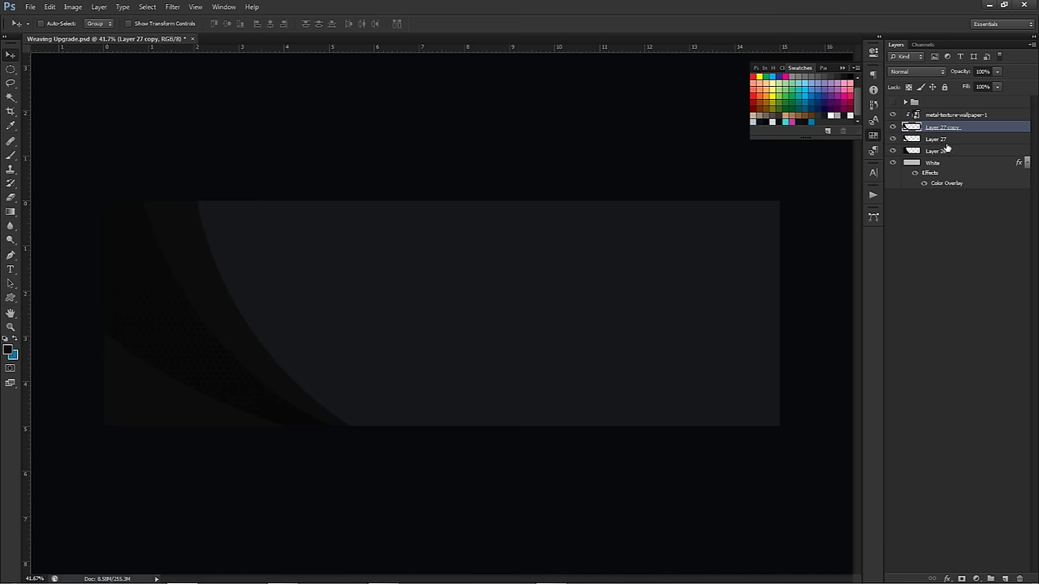
pyautogui.click(944, 140)
pyautogui.moveTo(944, 141); pyautogui.dragTo(938, 109)
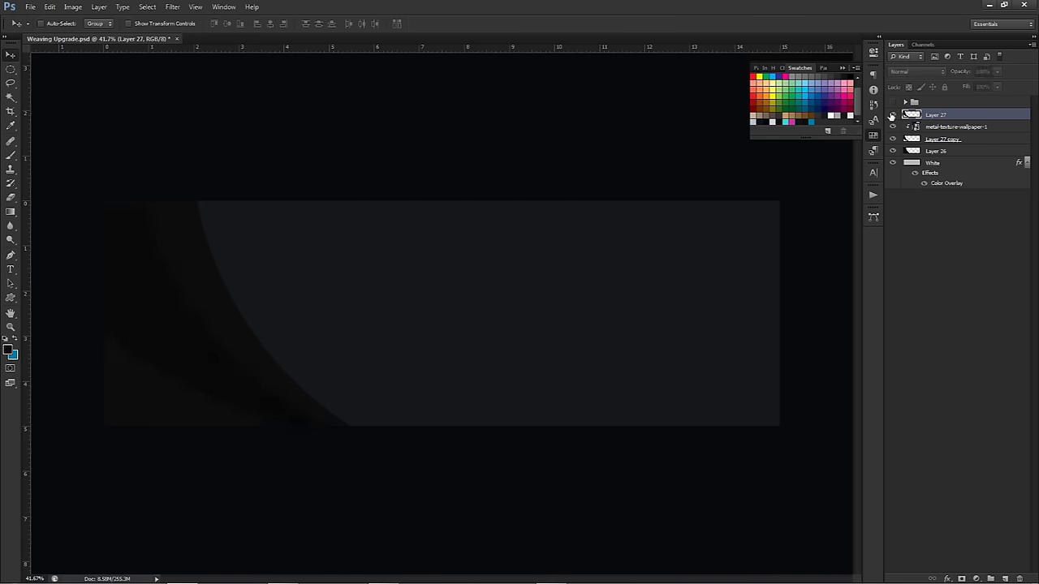
pyautogui.moveTo(948, 117)
pyautogui.mouseDown()
pyautogui.moveTo(947, 130)
pyautogui.moveTo(945, 114)
pyautogui.mouseUp()
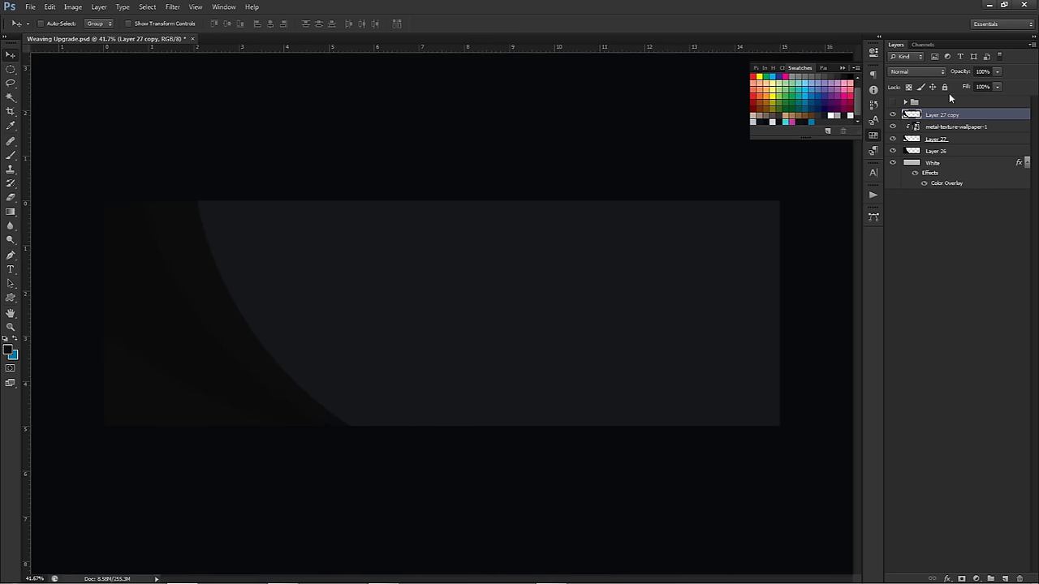
pyautogui.click(997, 87)
pyautogui.click(479, 265)
# Add an Inner Shadow to Layer 27 copy with global light off, a -50° angle and 11 px distance.
pyautogui.doubleClick(970, 115)
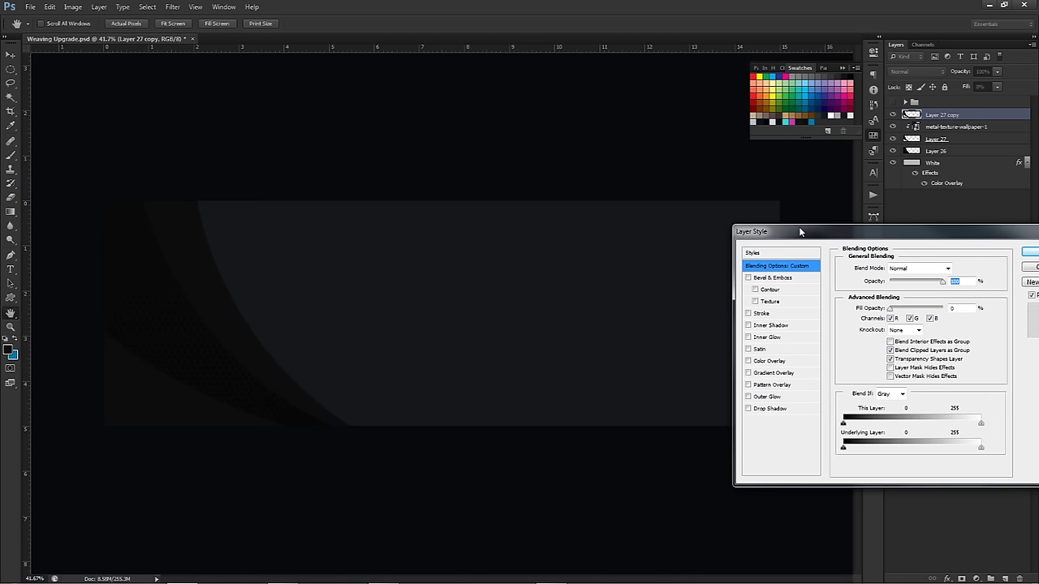
pyautogui.moveTo(799, 232); pyautogui.dragTo(534, 209)
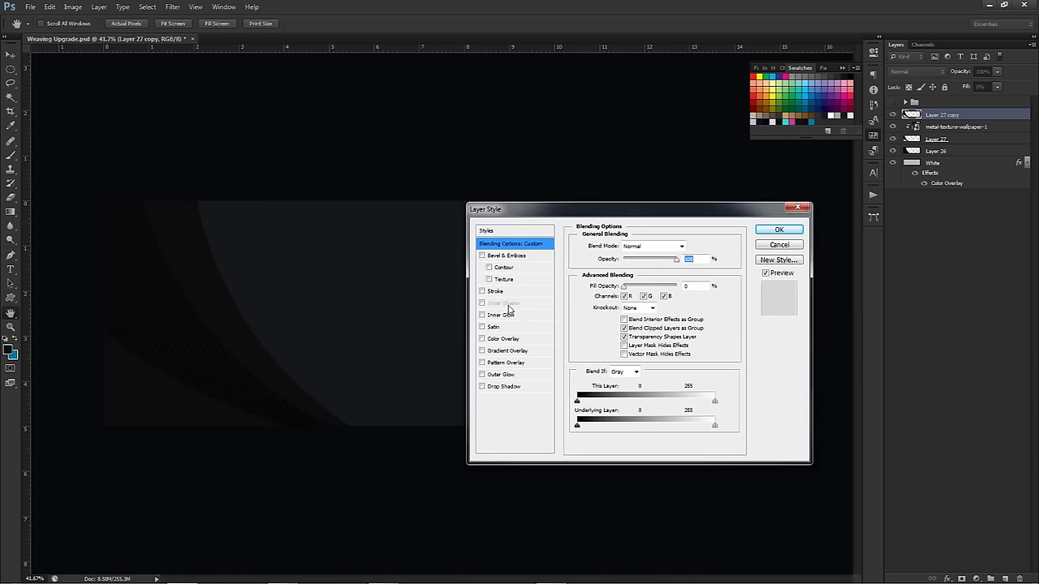
pyautogui.click(506, 305)
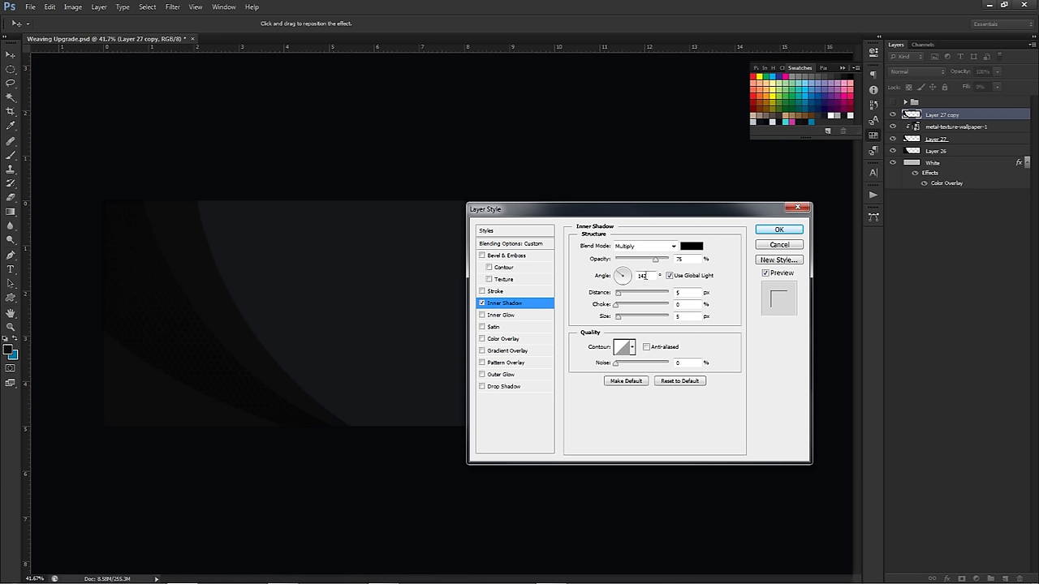
pyautogui.moveTo(623, 280); pyautogui.dragTo(622, 321)
pyautogui.click(670, 276)
pyautogui.write('-5')
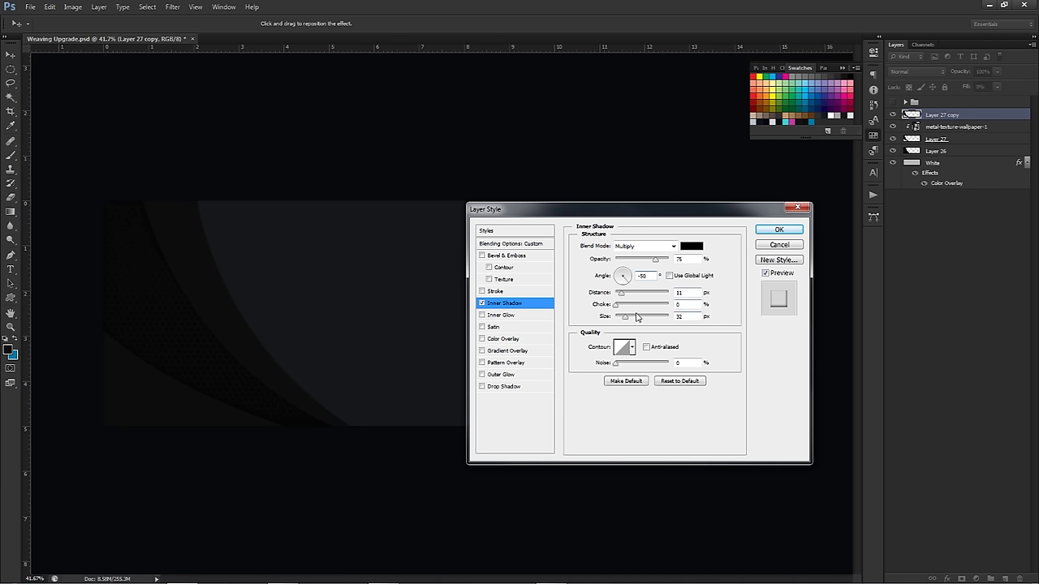
pyautogui.write('0')
pyautogui.click(625, 319)
pyautogui.moveTo(658, 258); pyautogui.dragTo(655, 259)
pyautogui.click(775, 231)
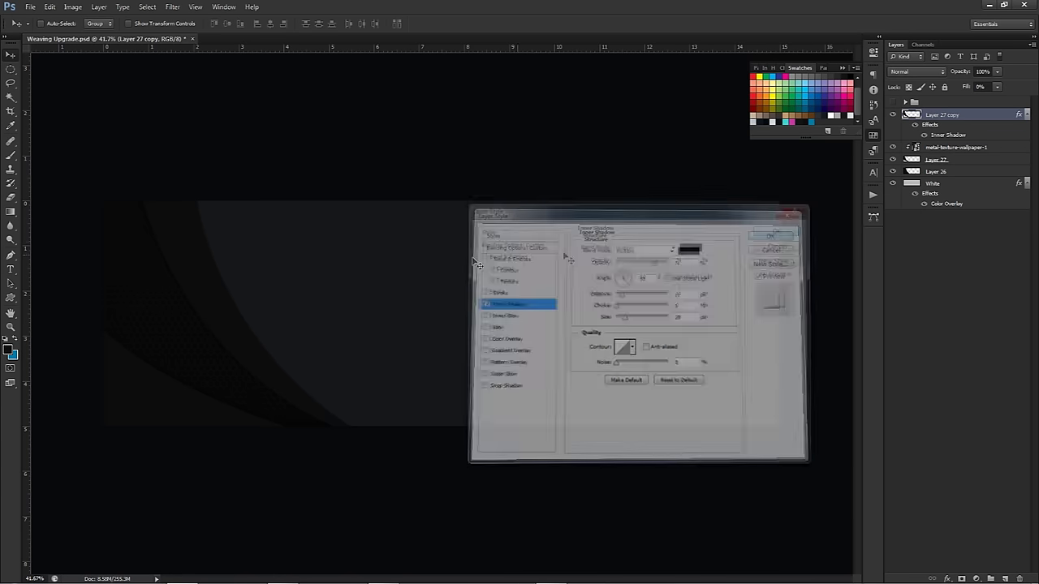
# Rasterize Layer 27 copy's layer style and try moving the shadow aside to check it.
pyautogui.click(1025, 115)
pyautogui.rightClick(999, 115)
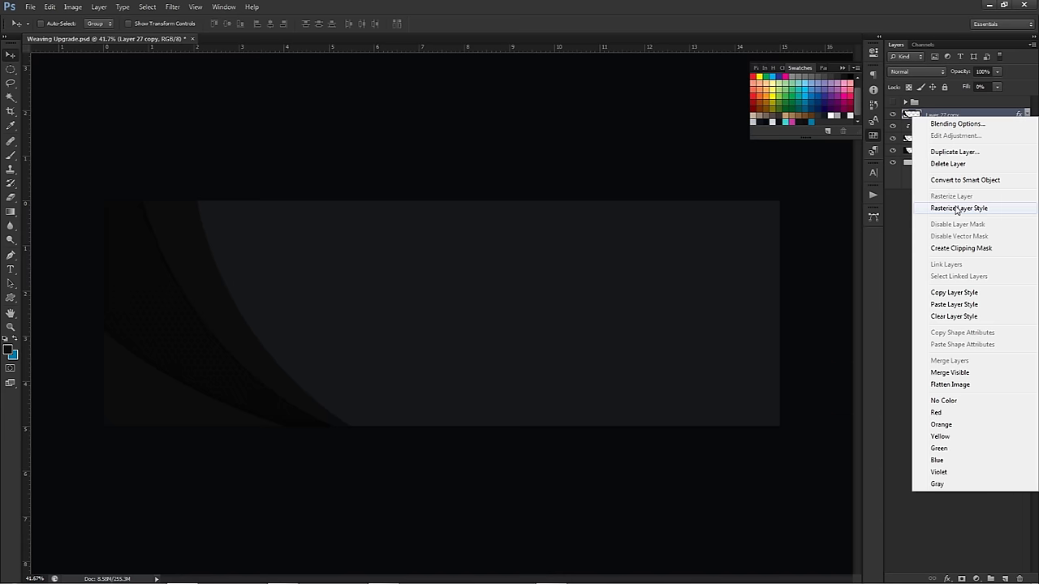
pyautogui.click(958, 210)
pyautogui.moveTo(258, 289); pyautogui.dragTo(577, 259)
pyautogui.moveTo(522, 295); pyautogui.dragTo(404, 301)
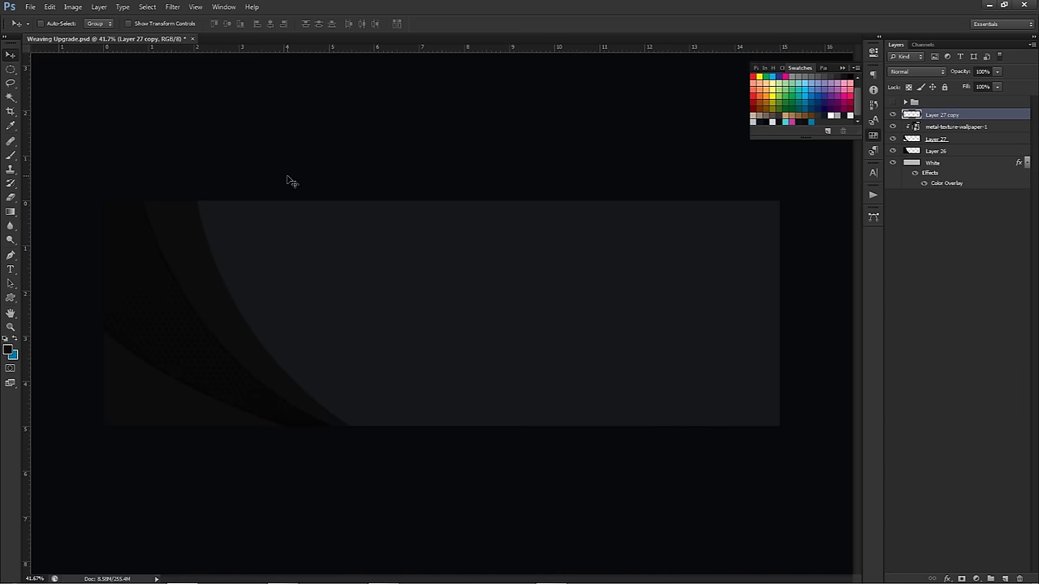
# Undo back to Layer 27 copy's state before its layer style was rasterized.
pyautogui.press('b')
pyautogui.keyDown('alt'); pyautogui.rightClick(264, 274); pyautogui.keyUp('alt')
pyautogui.hotkey('ctrl', 'alt', 'z')
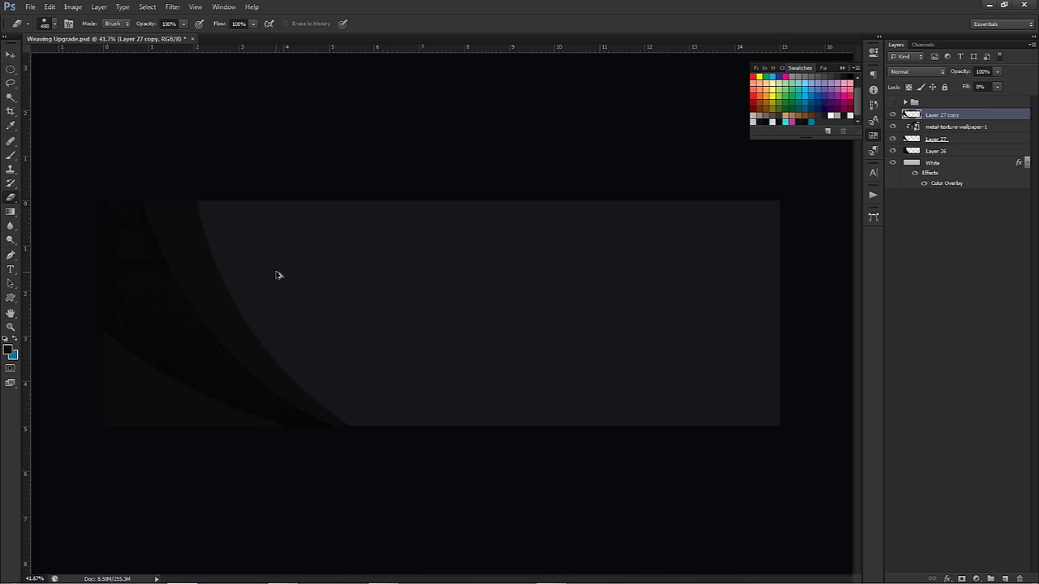
# Rasterize the layer style of Layer 27 copy and temporarily move the shadow across the banner to inspect it.
pyautogui.rightClick(946, 115)
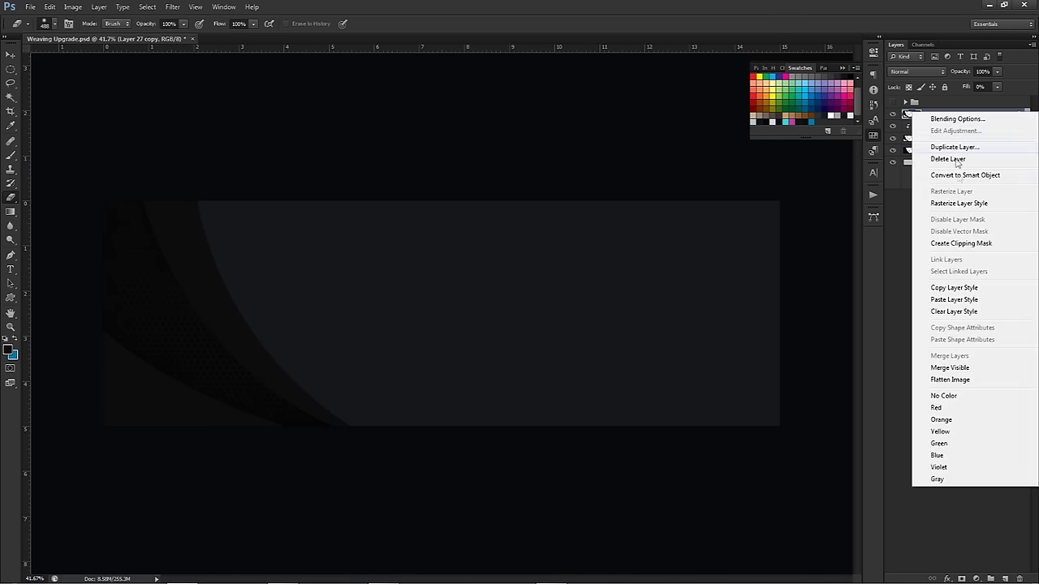
pyautogui.click(957, 204)
pyautogui.press('v')
pyautogui.moveTo(346, 285); pyautogui.dragTo(489, 260)
pyautogui.click(984, 87)
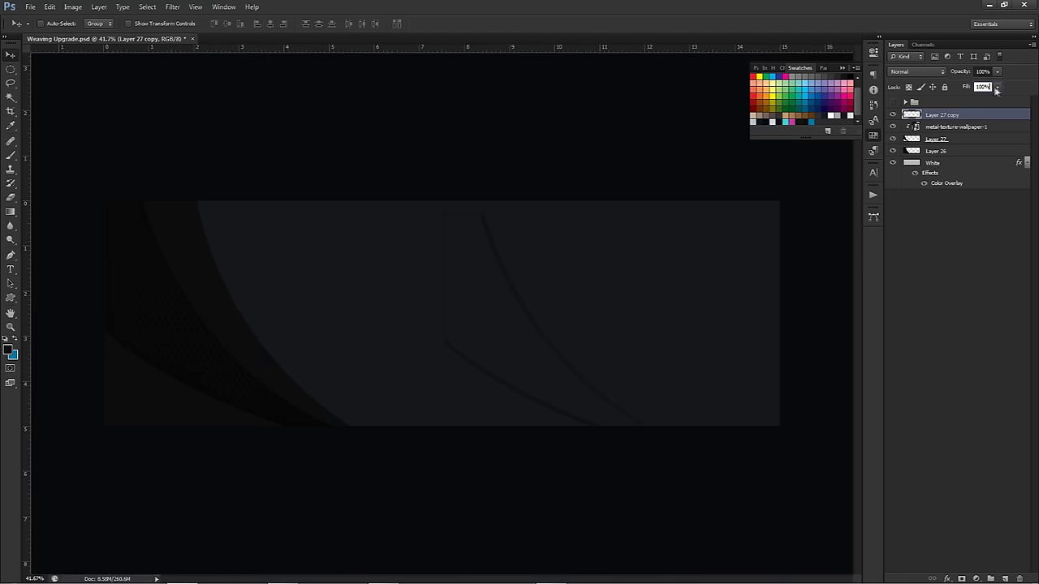
pyautogui.click(492, 274)
# Erase the shadow along the curved shape's lower edge with a soft Eraser.
pyautogui.press('e')
pyautogui.moveTo(186, 278); pyautogui.dragTo(166, 278)
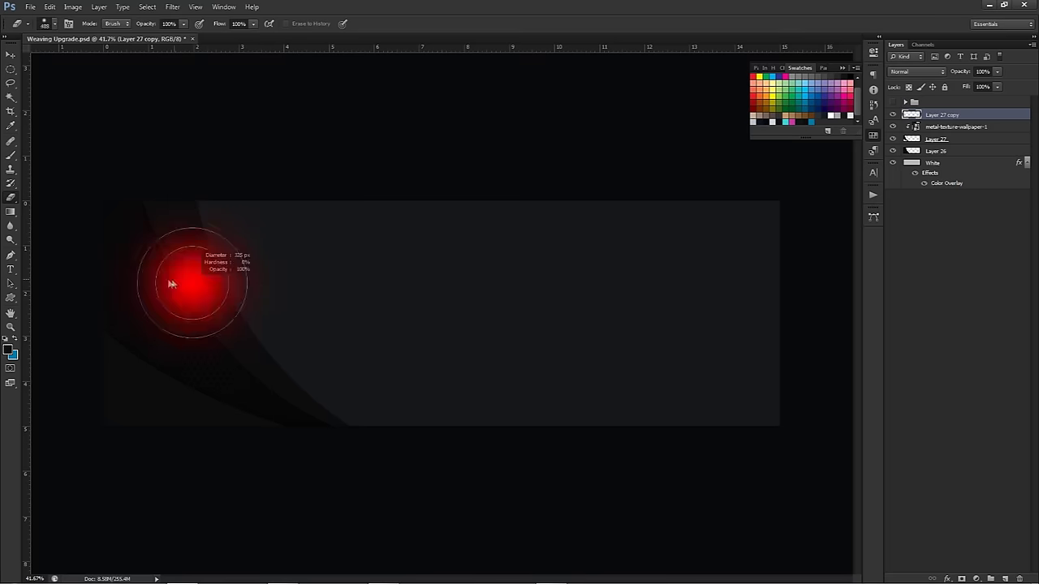
pyautogui.moveTo(146, 382)
pyautogui.mouseDown()
pyautogui.moveTo(210, 413)
pyautogui.moveTo(187, 414)
pyautogui.mouseUp()
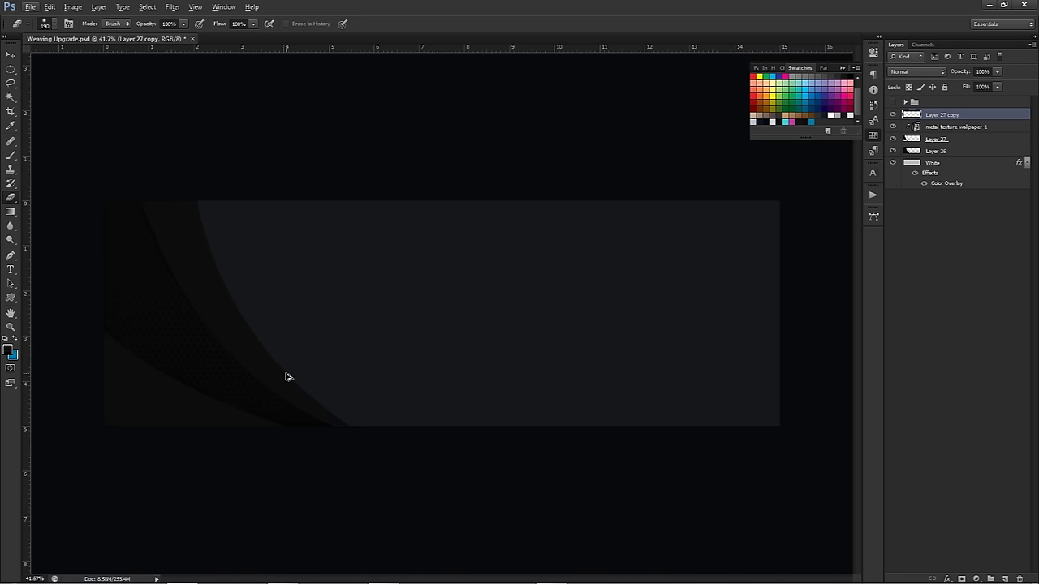
# Try another eraser stroke over the shadow near the shape's lower edge and undo it.
pyautogui.moveTo(182, 341); pyautogui.dragTo(149, 405)
pyautogui.hotkey('ctrl', 'z')
pyautogui.hotkey('ctrl', 'z')
pyautogui.hotkey('ctrl', 'alt', 'z')
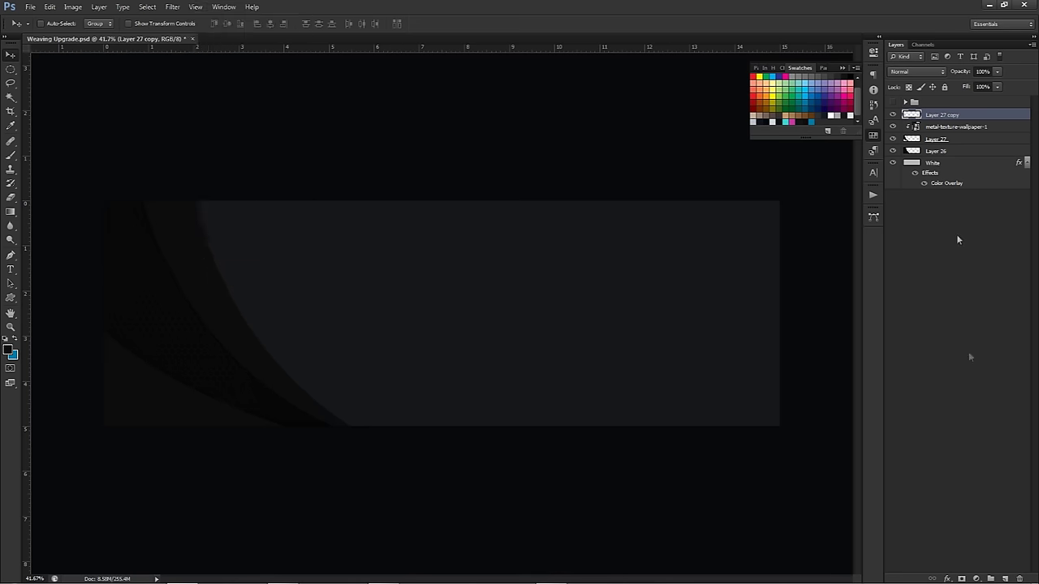
# Create a new layer, start a curved Pen path across the banner's lower-left corner, and set the foreground colour to blue from the swatches.
pyautogui.click(1006, 577)
pyautogui.press('e')
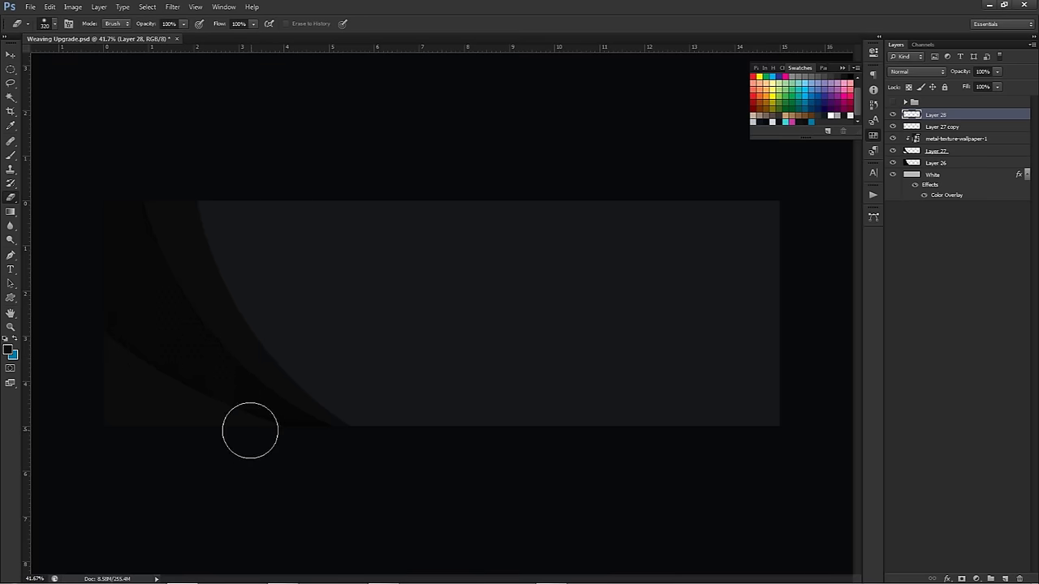
pyautogui.press('p')
pyautogui.click(252, 432)
pyautogui.moveTo(61, 355)
pyautogui.mouseDown()
pyautogui.moveTo(45, 325)
pyautogui.moveTo(64, 329)
pyautogui.mouseUp()
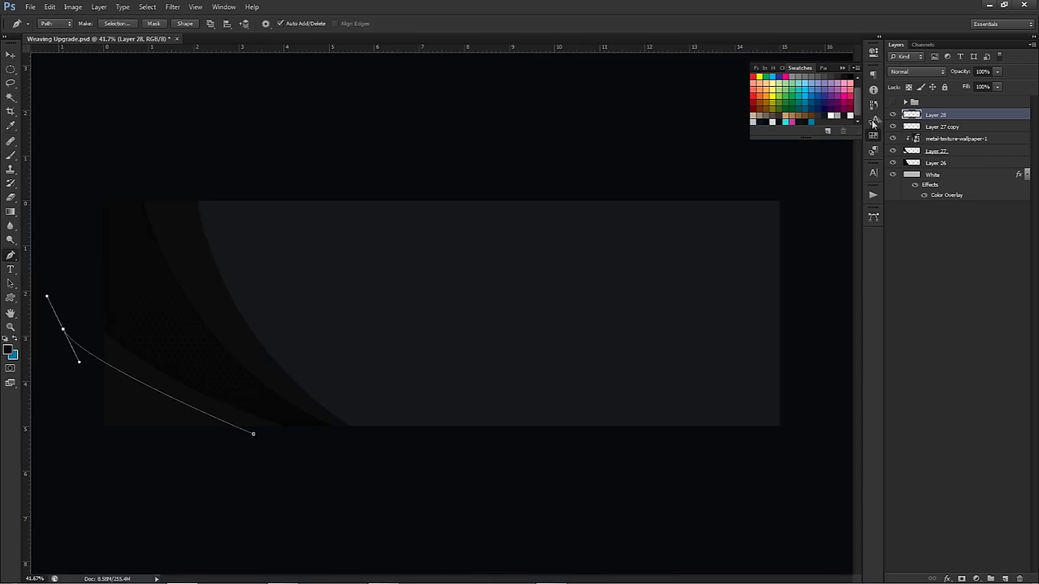
pyautogui.click(812, 120)
# Extend the path with an outer edge beyond the banner's left side and a lower curve running below its bottom edge.
pyautogui.click(64, 333)
pyautogui.click(84, 396)
pyautogui.moveTo(240, 439); pyautogui.dragTo(306, 430)
pyautogui.moveTo(85, 396); pyautogui.dragTo(75, 383)
pyautogui.moveTo(64, 331); pyautogui.dragTo(132, 412)
pyautogui.click(237, 440)
pyautogui.moveTo(241, 441); pyautogui.dragTo(243, 447)
pyautogui.moveTo(174, 462)
pyautogui.mouseDown()
pyautogui.moveTo(142, 435)
pyautogui.moveTo(94, 431)
pyautogui.moveTo(177, 449)
pyautogui.mouseUp()
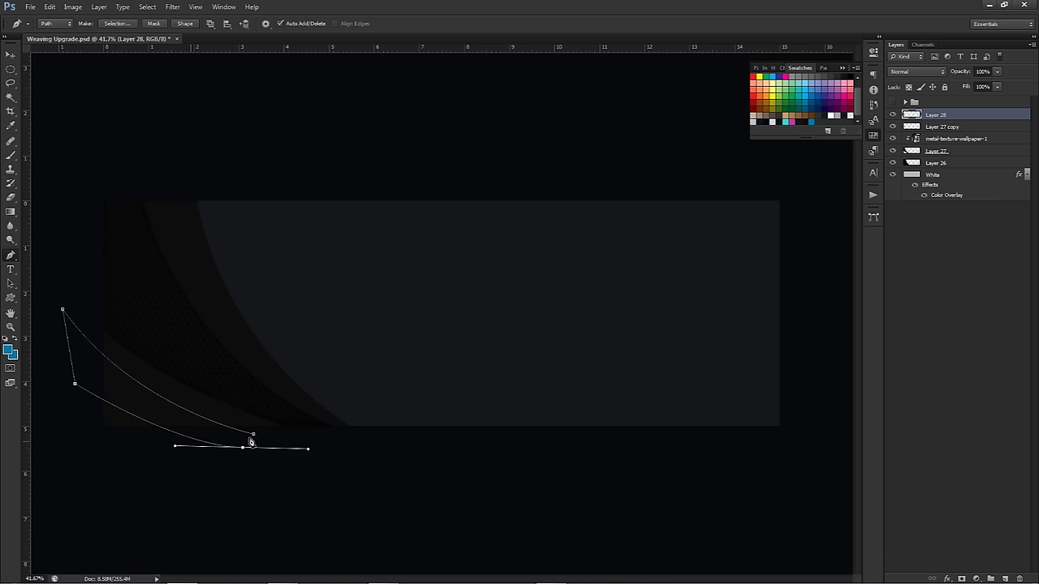
# Close the path and reposition its lower anchor points so the shape tapers along the banner's bottom edge.
pyautogui.press('Return')
pyautogui.keyDown('ctrl'); pyautogui.click(75, 401); pyautogui.keyUp('ctrl')
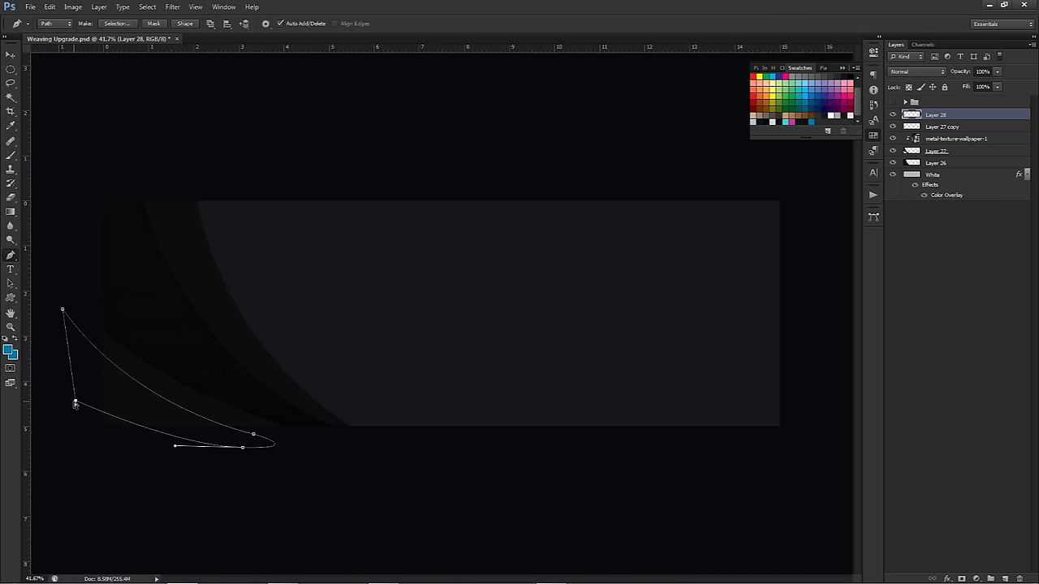
pyautogui.moveTo(241, 451); pyautogui.dragTo(285, 441)
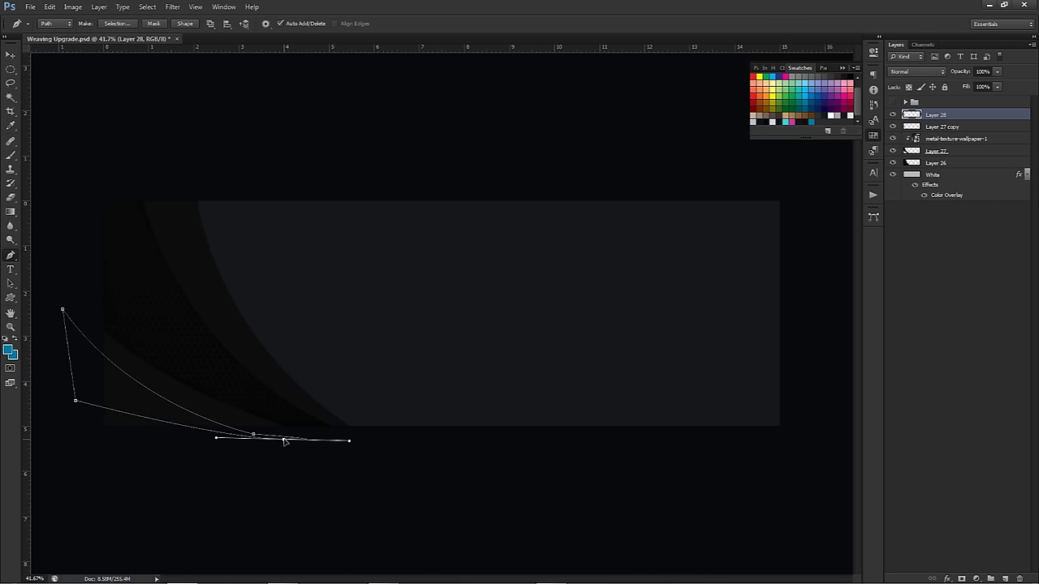
# Fill the path with the blue foreground colour on Layer 28 and delete the path.
pyautogui.rightClick(341, 347)
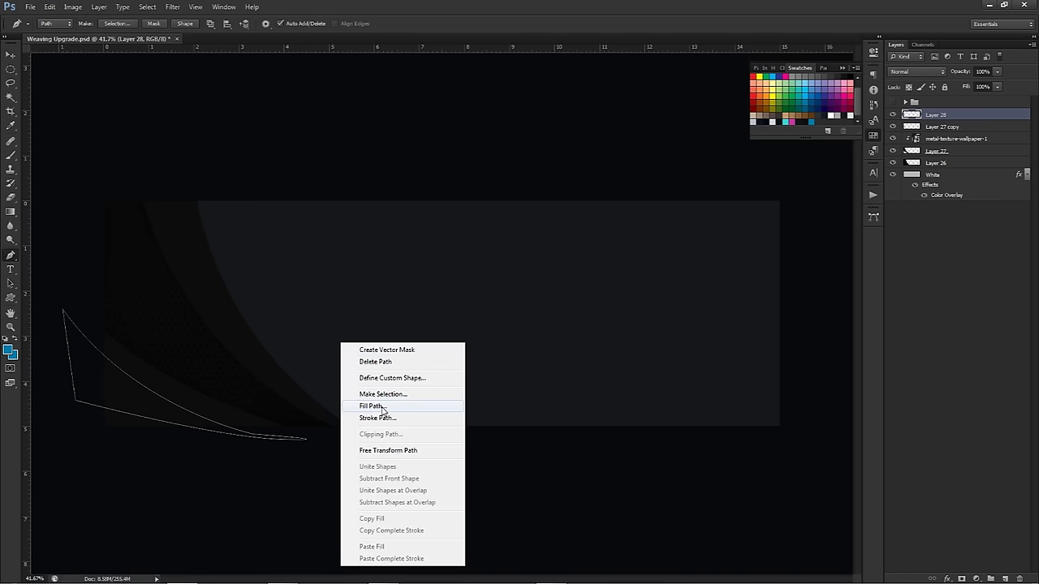
pyautogui.click(378, 406)
pyautogui.click(519, 161)
pyautogui.click(491, 185)
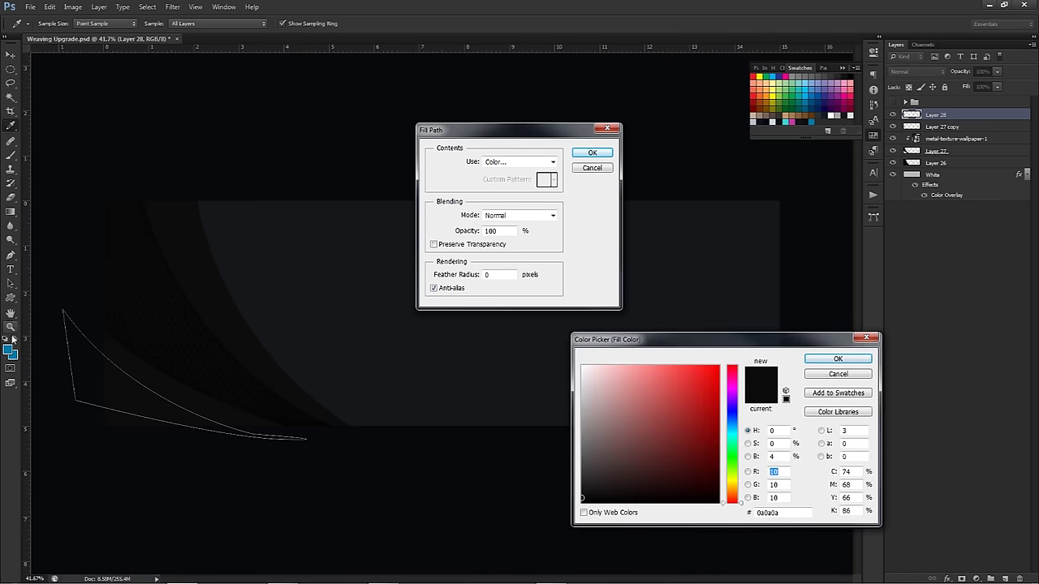
pyautogui.click(9, 350)
pyautogui.click(843, 360)
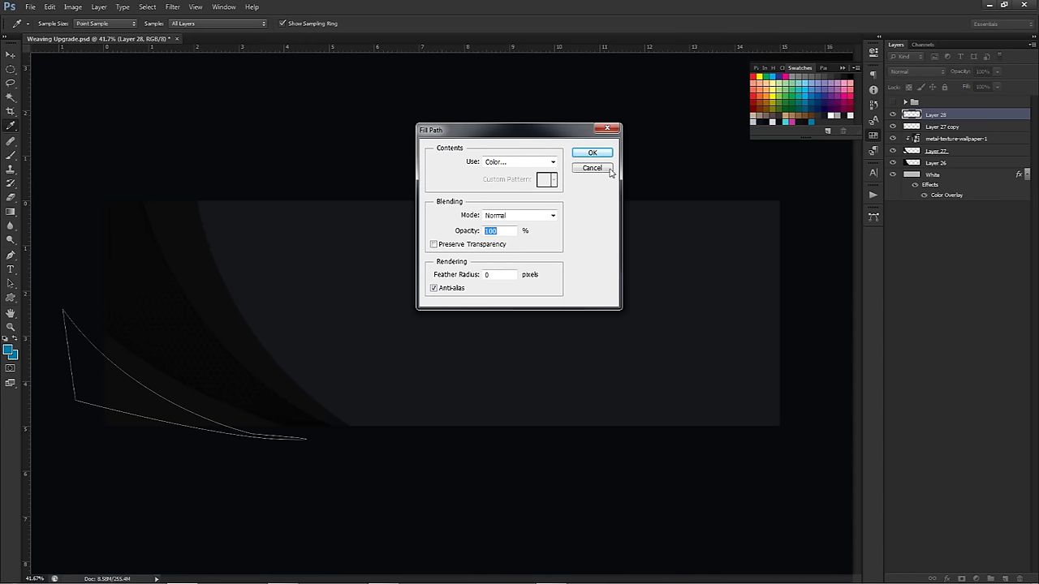
pyautogui.click(593, 152)
pyautogui.rightClick(515, 300)
pyautogui.click(530, 316)
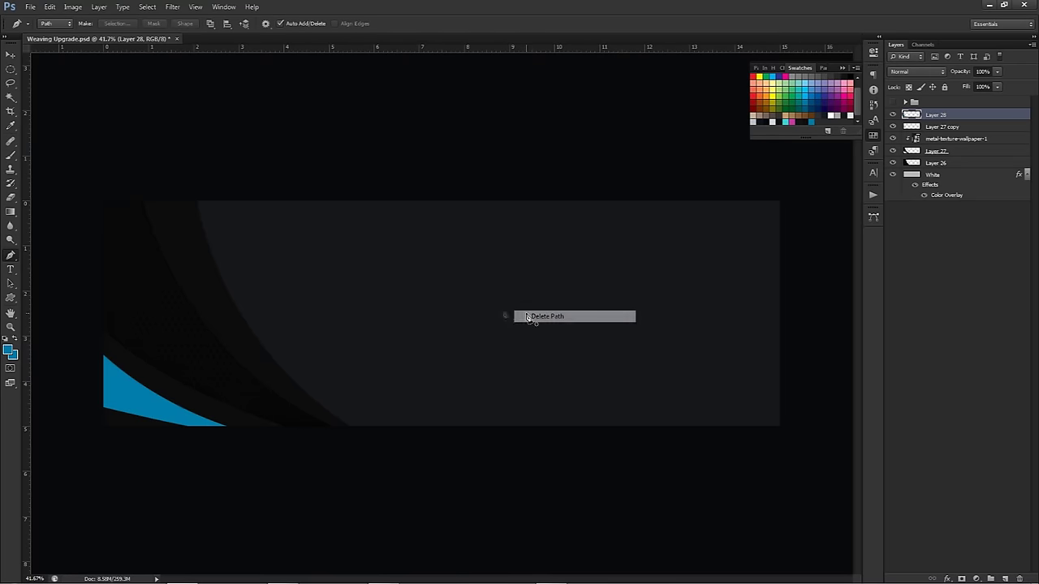
pyautogui.press('v')
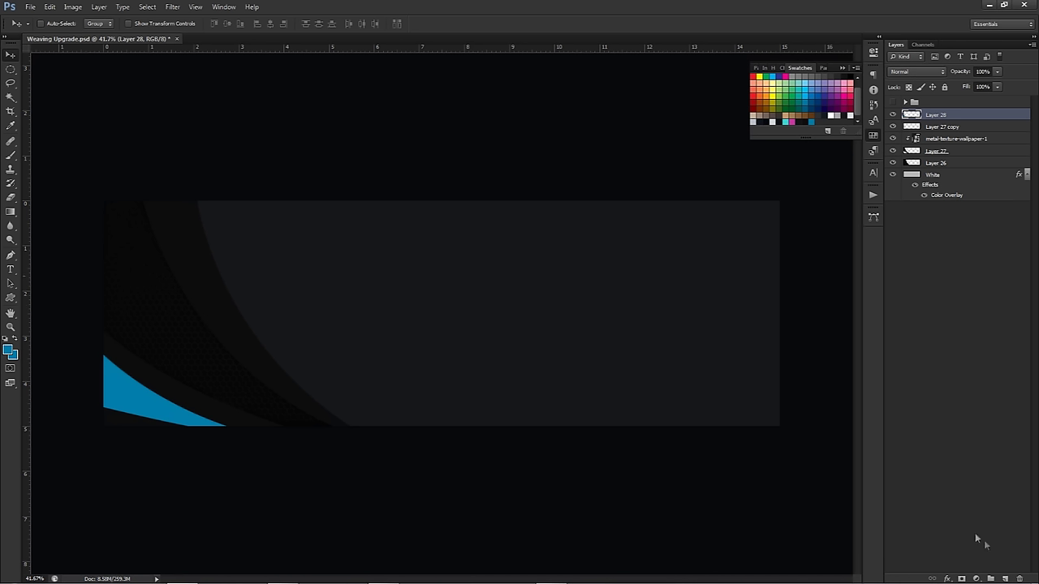
# Create a new layer above Layer 28, label Layer 28 blue, and clip the new layer to it.
pyautogui.click(1006, 578)
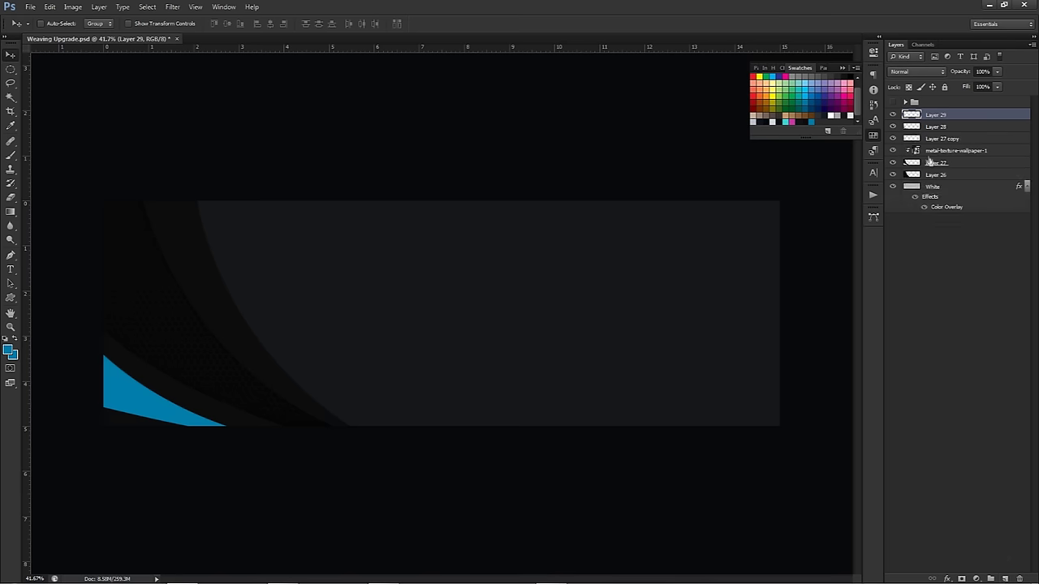
pyautogui.rightClick(896, 126)
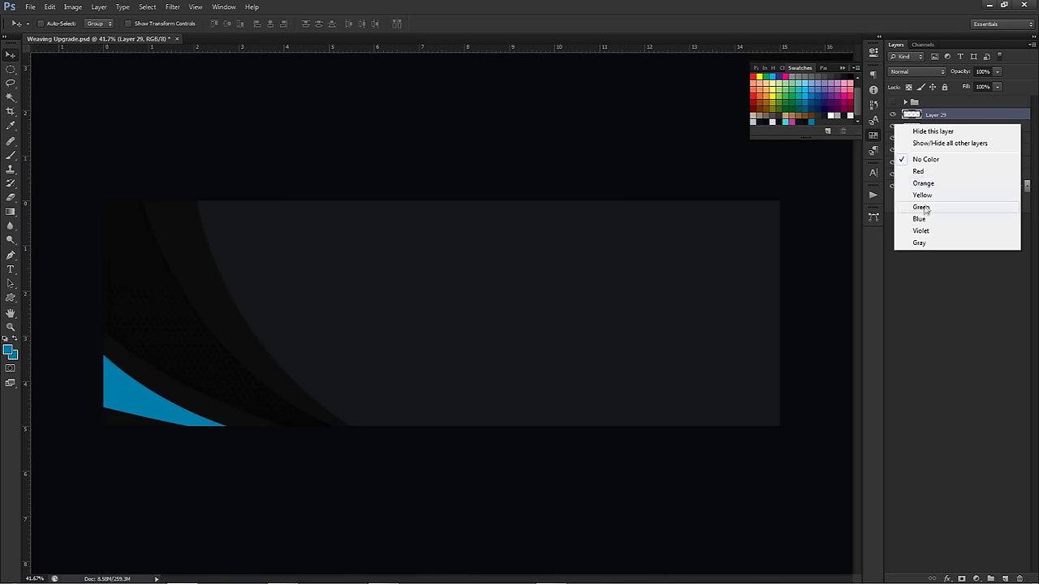
pyautogui.click(918, 217)
pyautogui.rightClick(934, 116)
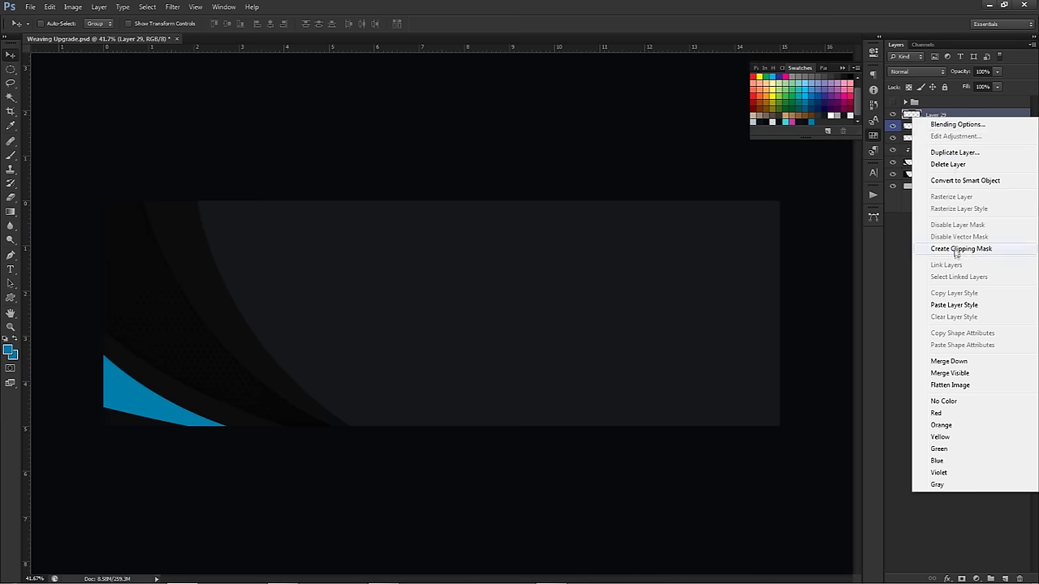
pyautogui.click(955, 249)
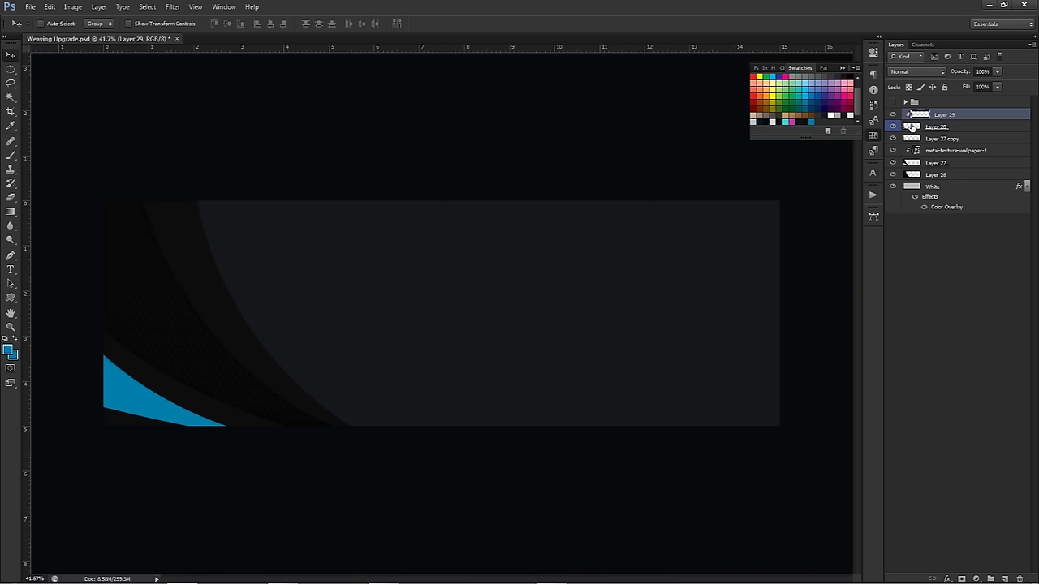
# Make the clipped Layer 29 active and pick the Pen tool for work on the blue shape.
pyautogui.click(913, 128)
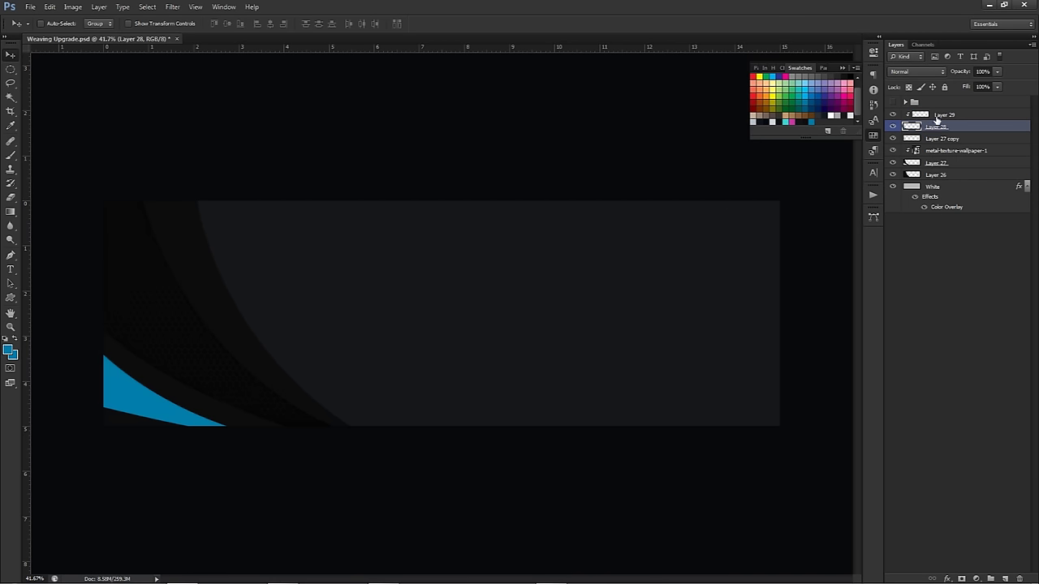
pyautogui.click(937, 118)
pyautogui.press('p')
pyautogui.scroll(5, 100, 349)
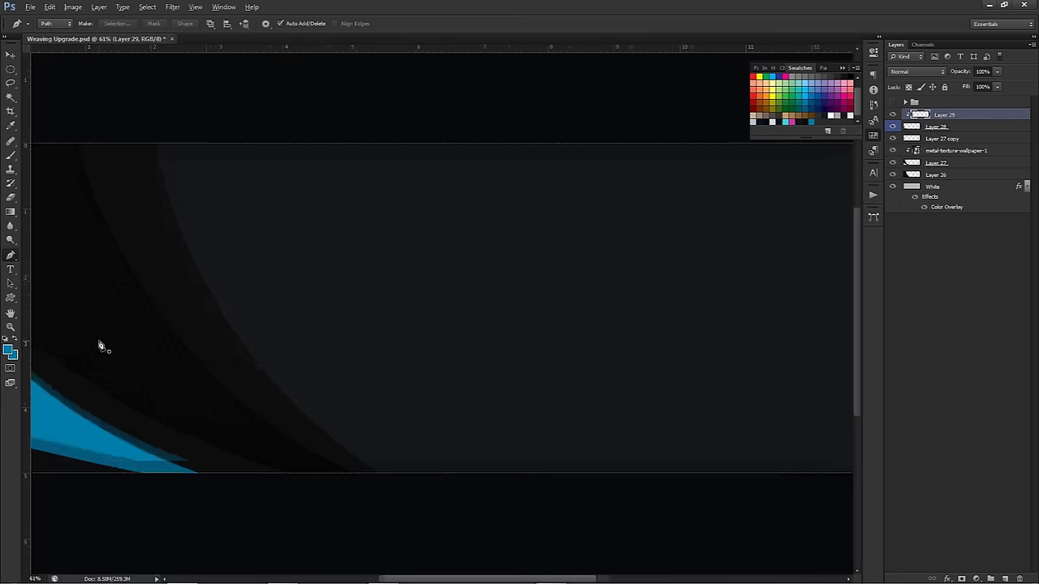
pyautogui.moveTo(354, 231); pyautogui.dragTo(387, 216)
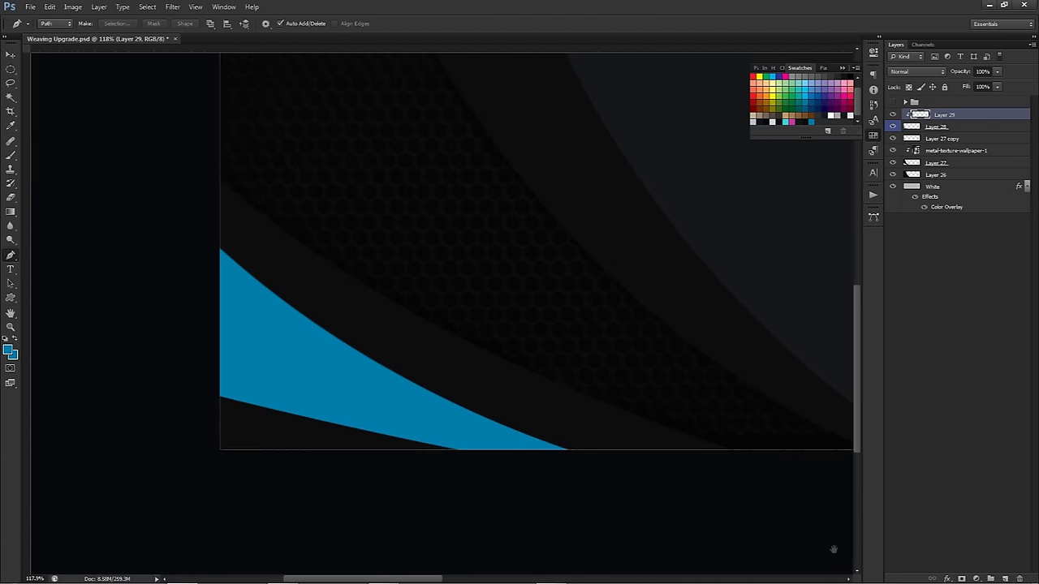
pyautogui.rightClick(962, 574)
pyautogui.click(956, 439)
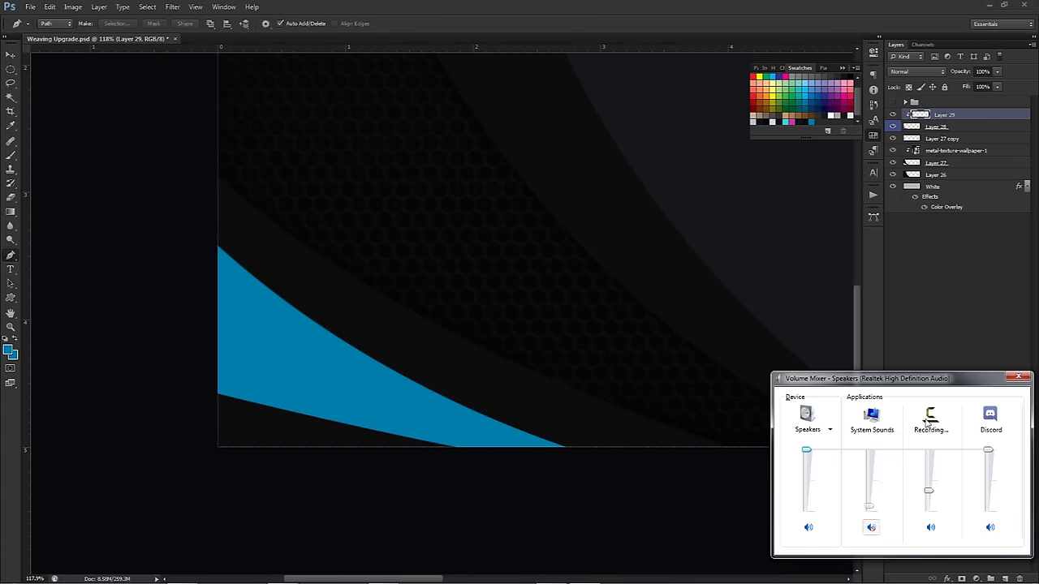
pyautogui.click(1018, 376)
# Draw a curved Pen path through the blue shape, from outside the banner's left edge to below its bottom edge.
pyautogui.click(391, 294)
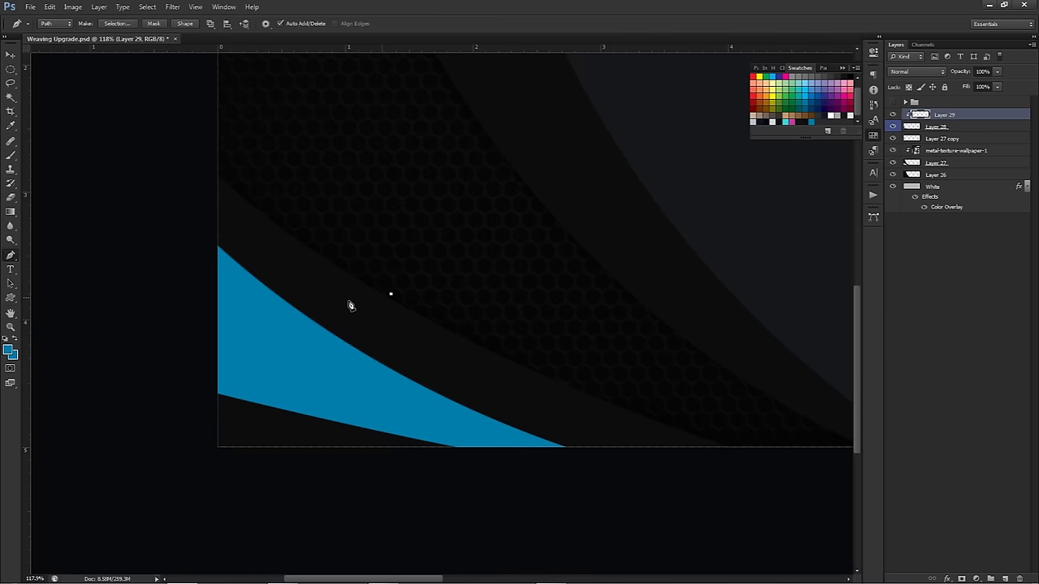
pyautogui.hotkey('ctrl', 'z')
pyautogui.click(173, 284)
pyautogui.moveTo(622, 460); pyautogui.dragTo(752, 461)
pyautogui.moveTo(494, 463); pyautogui.dragTo(471, 488)
pyautogui.scroll(-2, 624, 464)
pyautogui.click(715, 414)
pyautogui.moveTo(720, 317); pyautogui.dragTo(725, 325)
pyautogui.hotkey('ctrl', 'alt', 'z')
pyautogui.hotkey('ctrl', 'alt', 'z')
pyautogui.keyDown('ctrl'); pyautogui.click(624, 464); pyautogui.keyUp('ctrl')
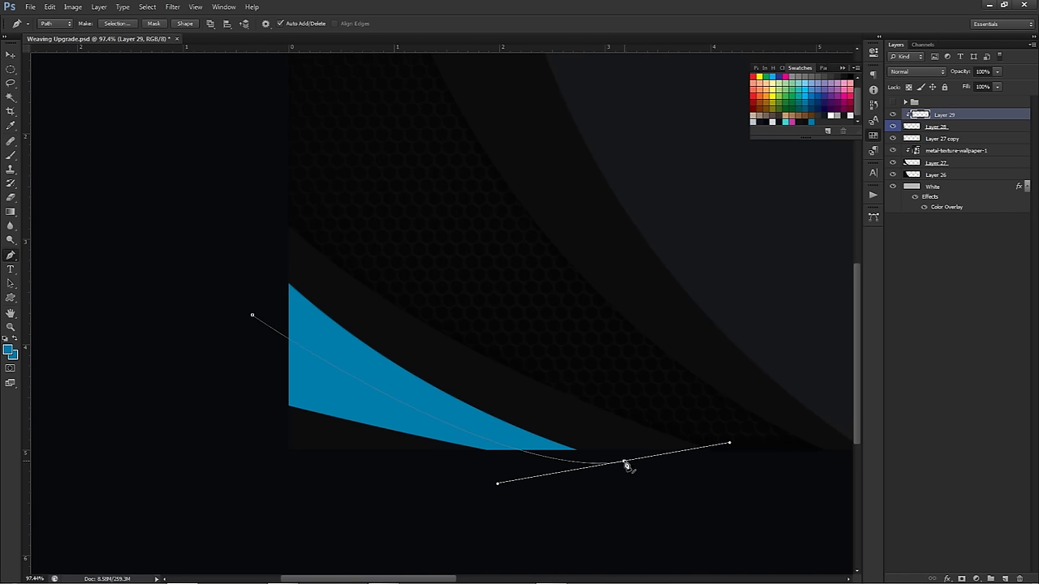
pyautogui.moveTo(725, 269); pyautogui.dragTo(641, 203)
pyautogui.hotkey('ctrl', 'alt', 'z')
pyautogui.hotkey('ctrl', 'alt', 'z')
pyautogui.hotkey('ctrl', 'alt', 'z')
# Close the path with straight segments enclosing the area above the curve.
pyautogui.click(521, 161)
pyautogui.click(283, 97)
pyautogui.click(180, 165)
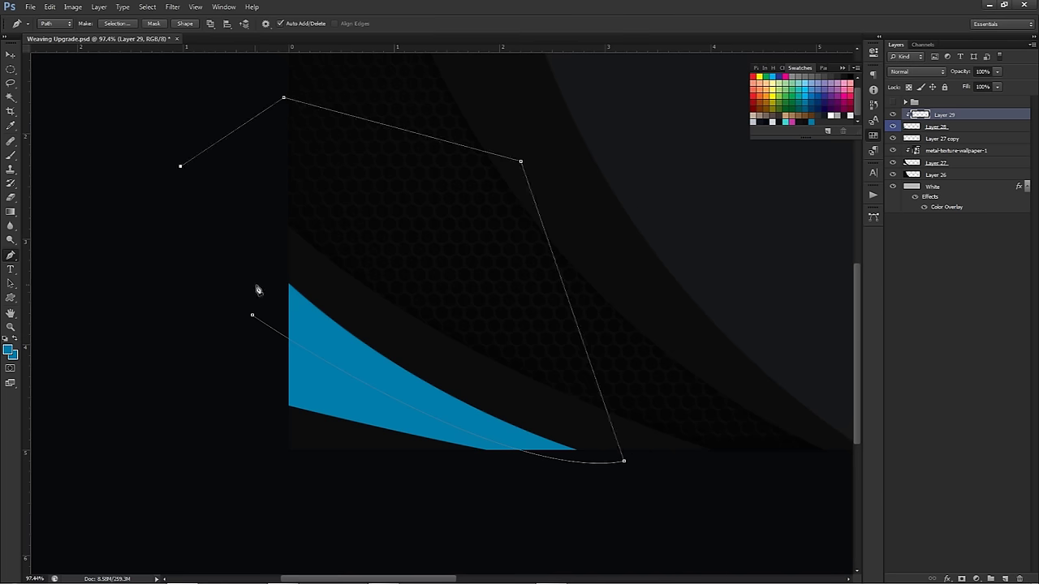
pyautogui.click(253, 318)
# Fill the path with white on Layer 29 and delete the path.
pyautogui.rightClick(432, 320)
pyautogui.click(462, 379)
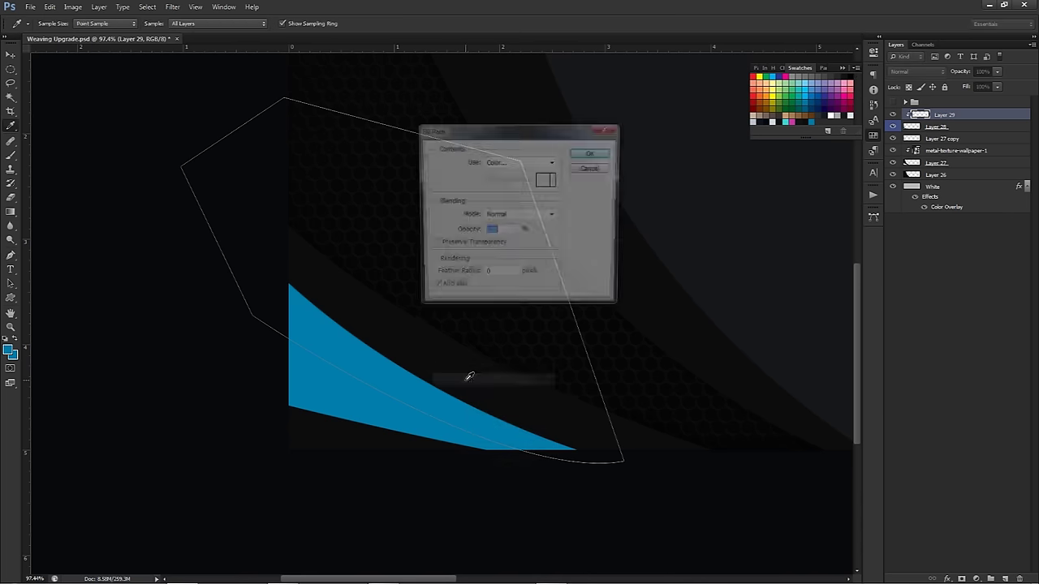
pyautogui.click(520, 162)
pyautogui.click(503, 257)
pyautogui.click(590, 155)
pyautogui.rightClick(535, 161)
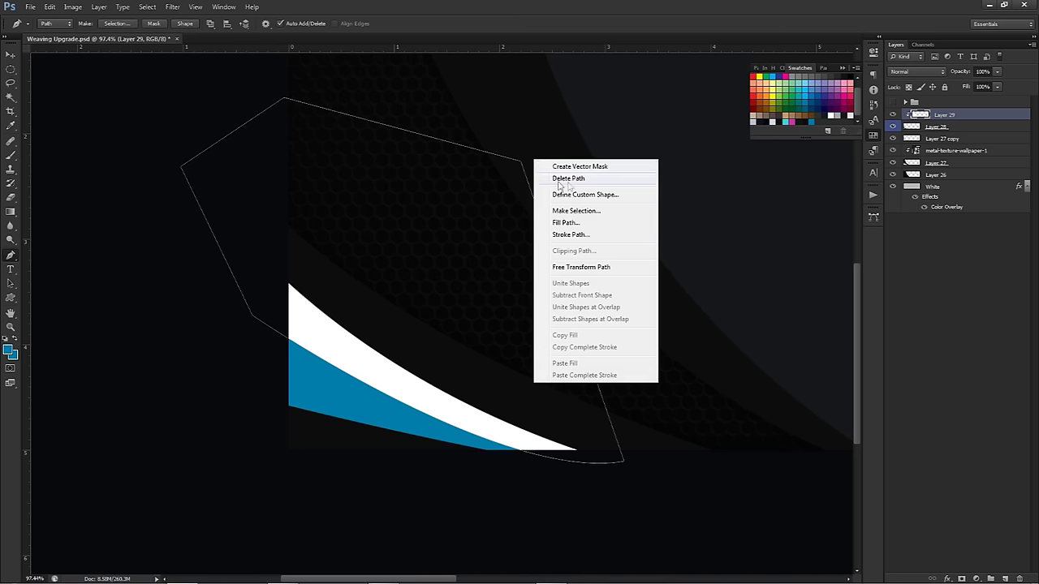
pyautogui.click(567, 181)
pyautogui.press('v')
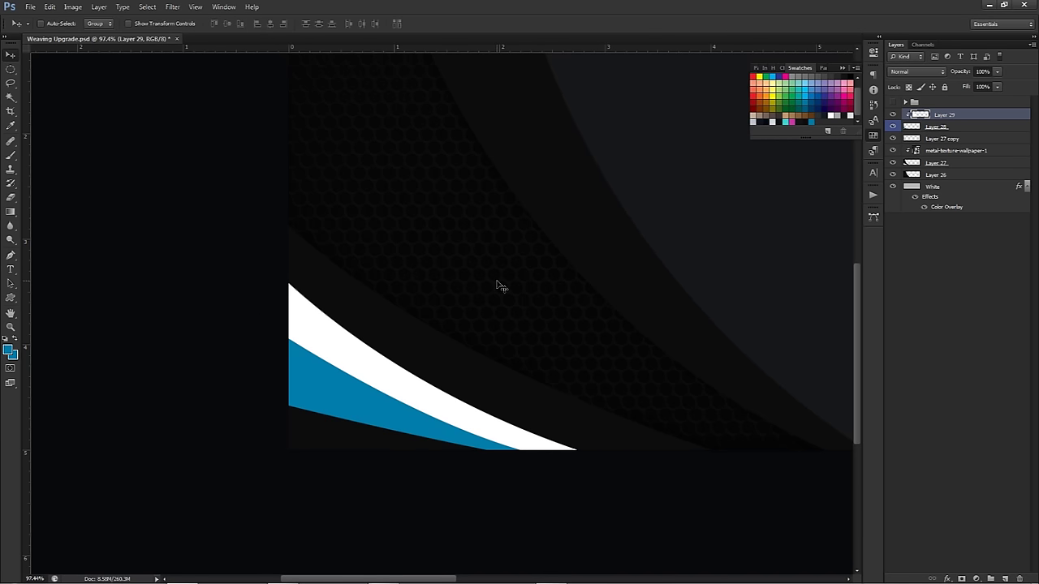
# Set Layer 29's blend mode to Overlay and its opacity to 12%.
pyautogui.scroll(-2, 499, 285)
pyautogui.scroll(-1, 498, 285)
pyautogui.scroll(-2, 395, 310)
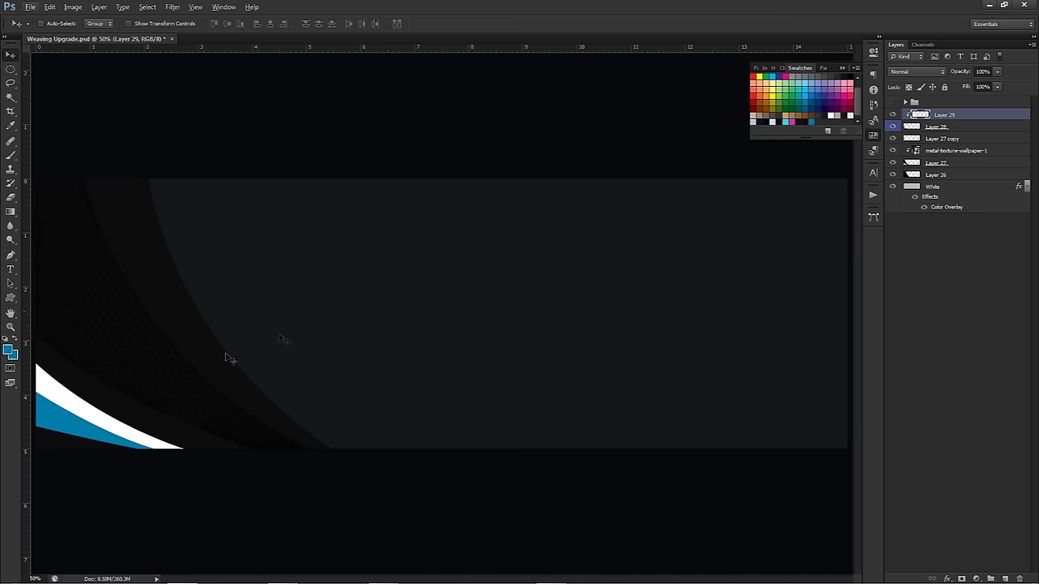
pyautogui.scroll(5, 112, 366)
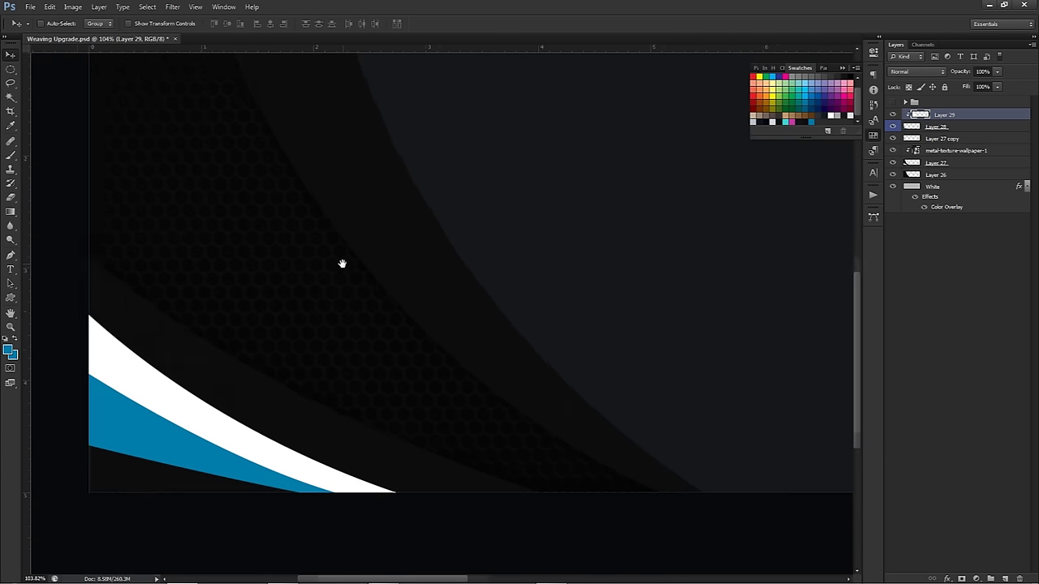
pyautogui.rightClick(953, 115)
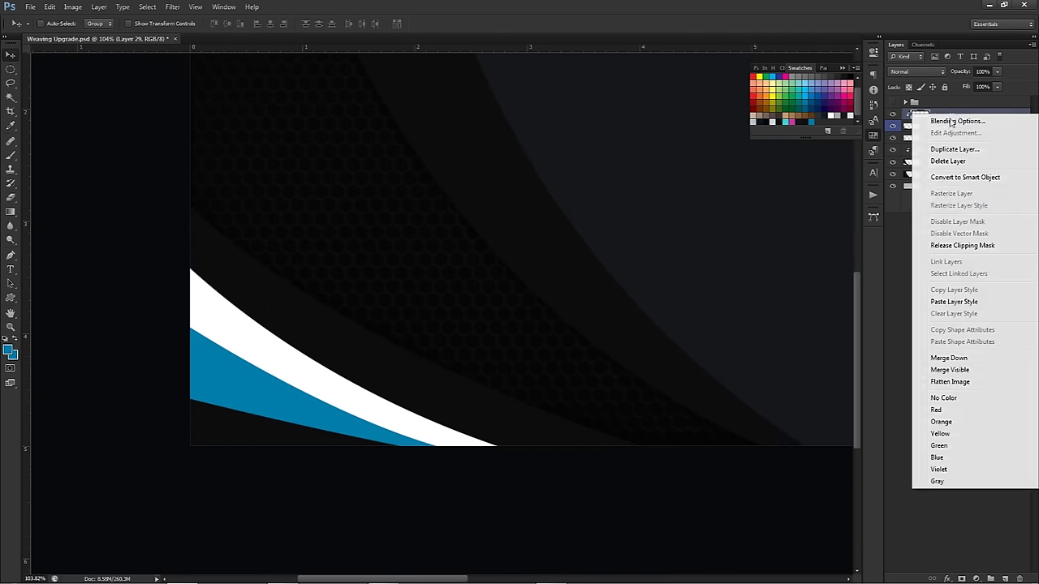
pyautogui.click(939, 121)
pyautogui.click(920, 73)
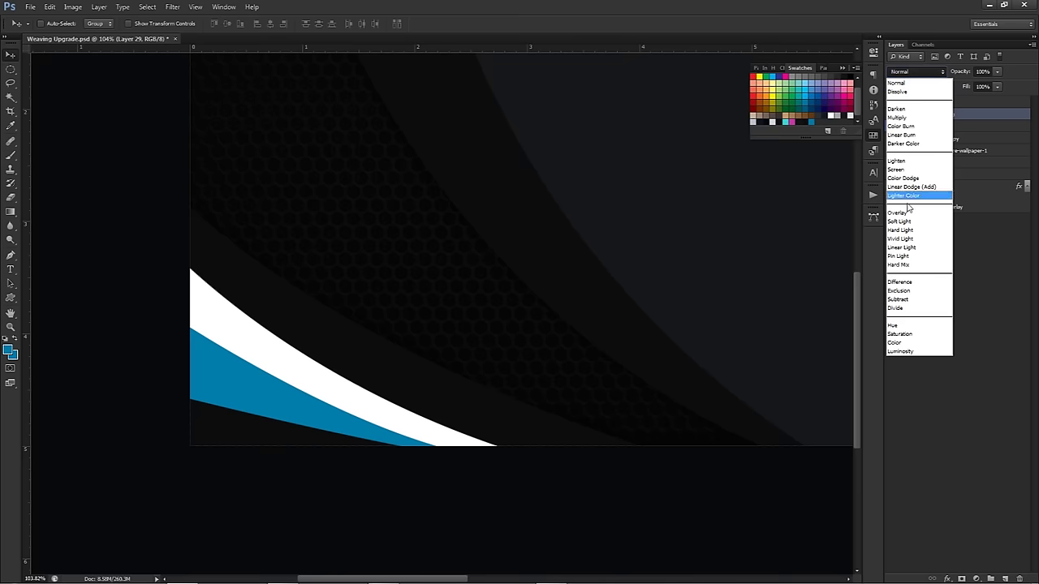
pyautogui.click(901, 214)
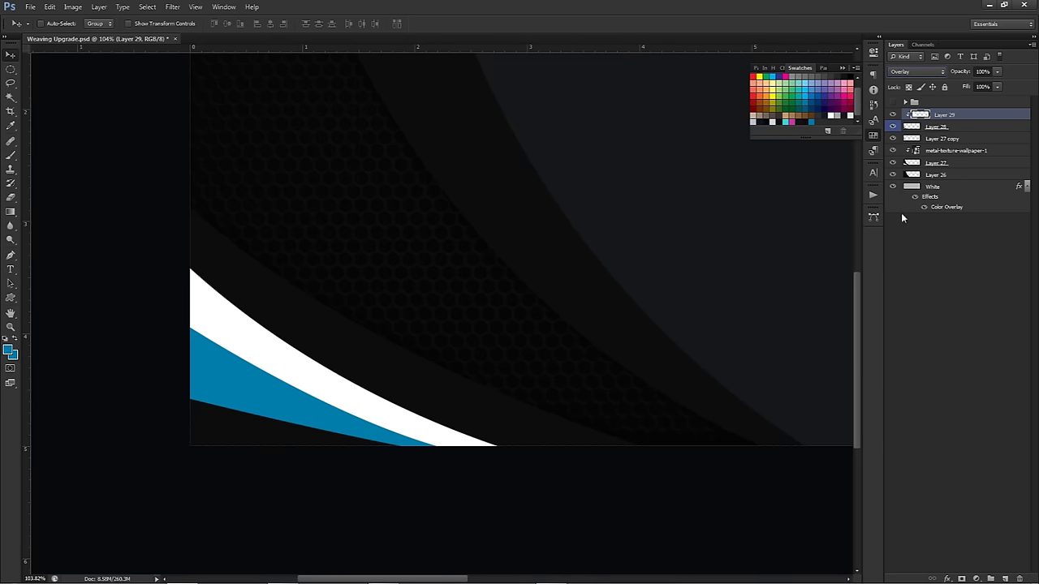
pyautogui.moveTo(957, 87); pyautogui.dragTo(950, 81)
pyautogui.click(982, 71)
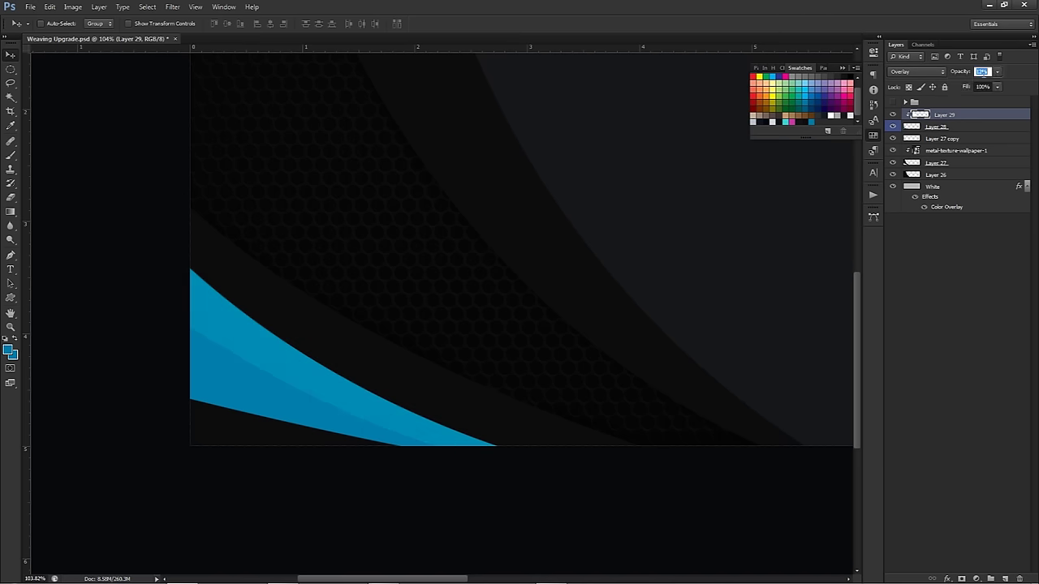
# Fade the overlay highlight towards the ends of the blue shape with a large soft Eraser, sized 337 px and 221 px.
pyautogui.press('b')
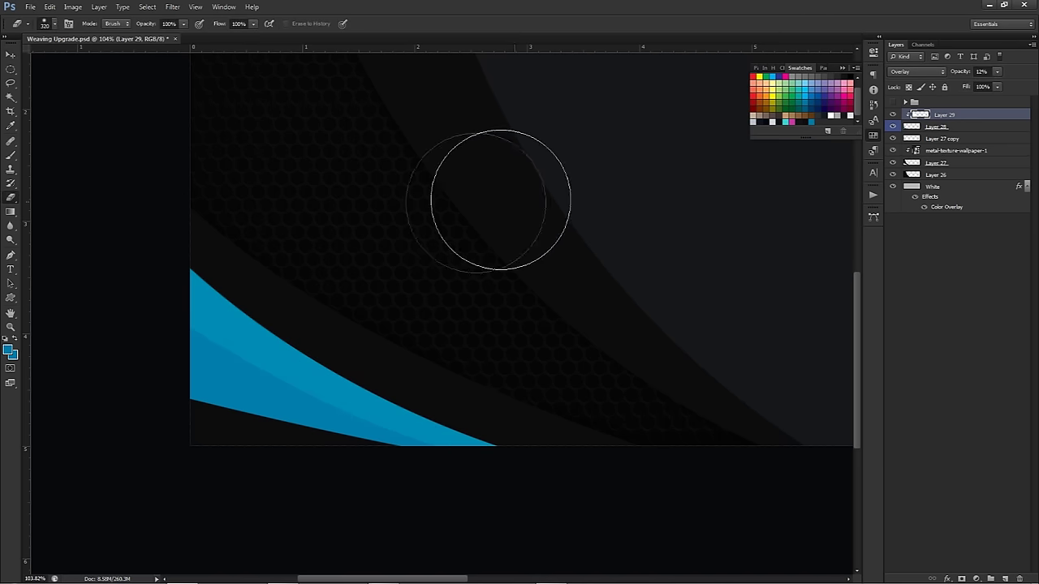
pyautogui.keyDown('alt'); pyautogui.rightClick(288, 282); pyautogui.keyUp('alt')
pyautogui.moveTo(287, 278); pyautogui.dragTo(188, 269)
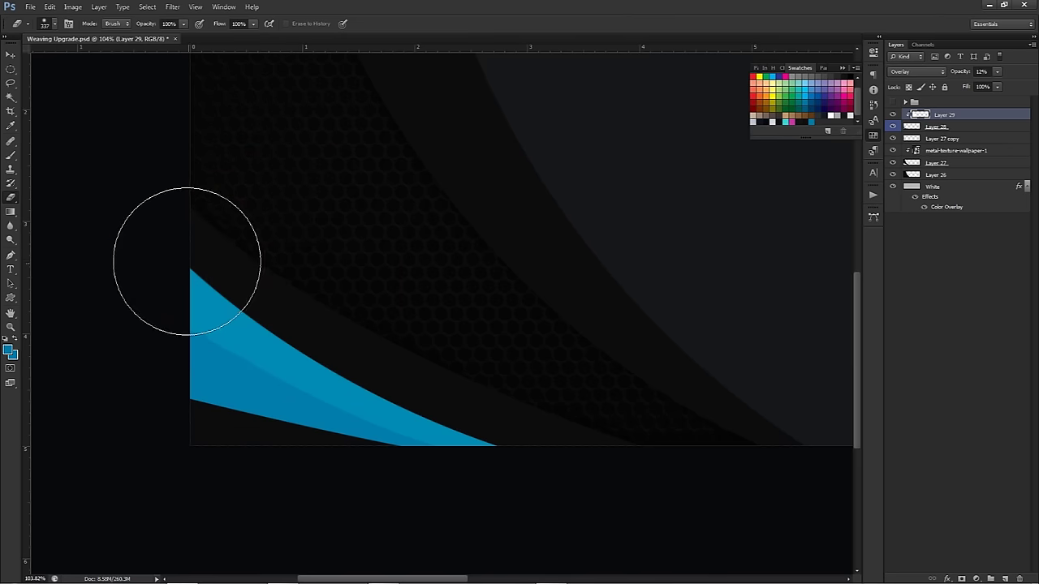
pyautogui.rightClick(287, 252)
pyautogui.click(307, 321)
pyautogui.click(241, 277)
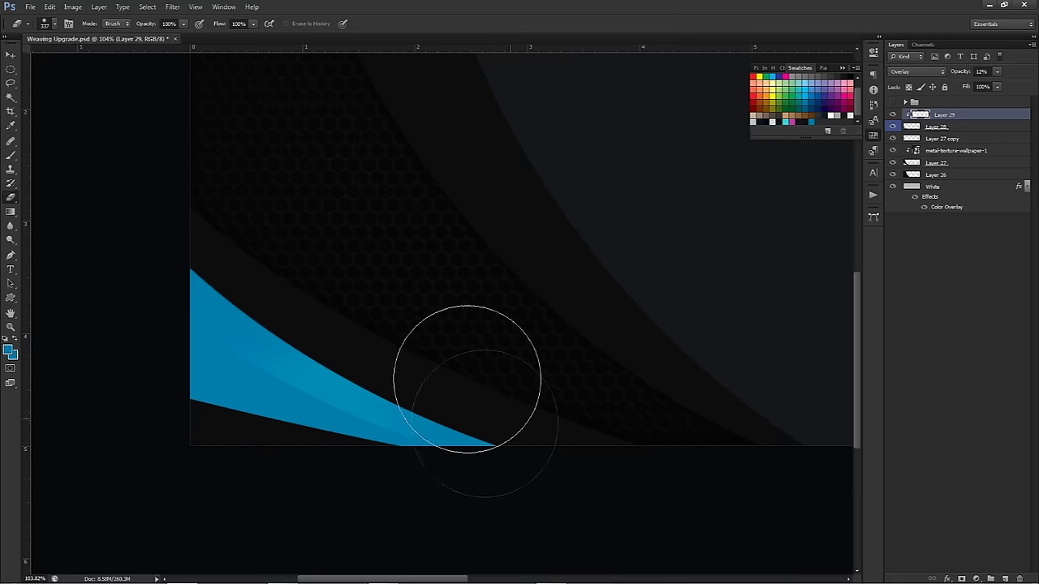
pyautogui.moveTo(317, 309)
pyautogui.mouseDown()
pyautogui.moveTo(325, 317)
pyautogui.moveTo(378, 314)
pyautogui.mouseUp()
pyautogui.scroll(-2, 390, 316)
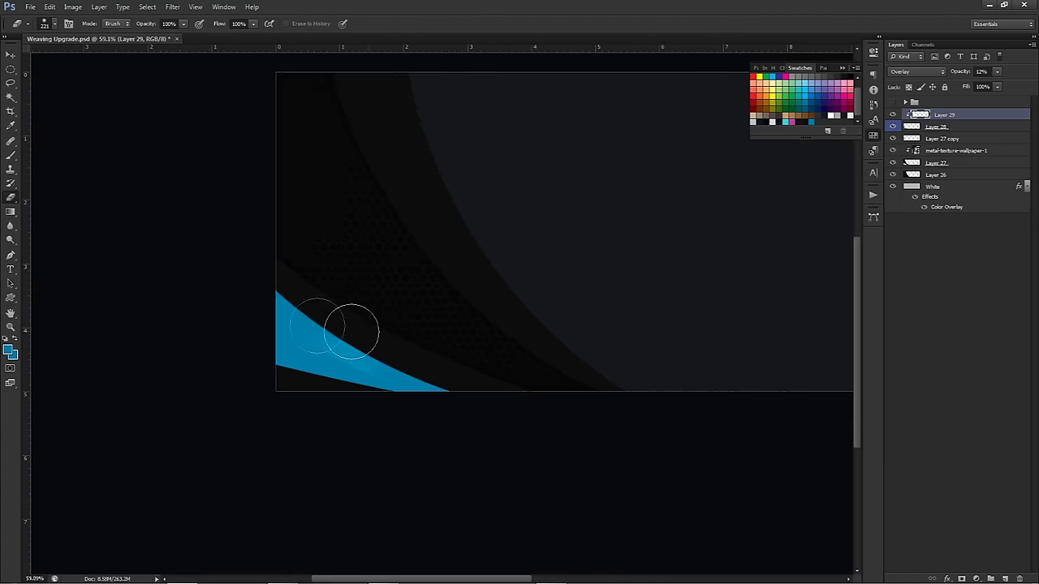
pyautogui.scroll(-1, 448, 352)
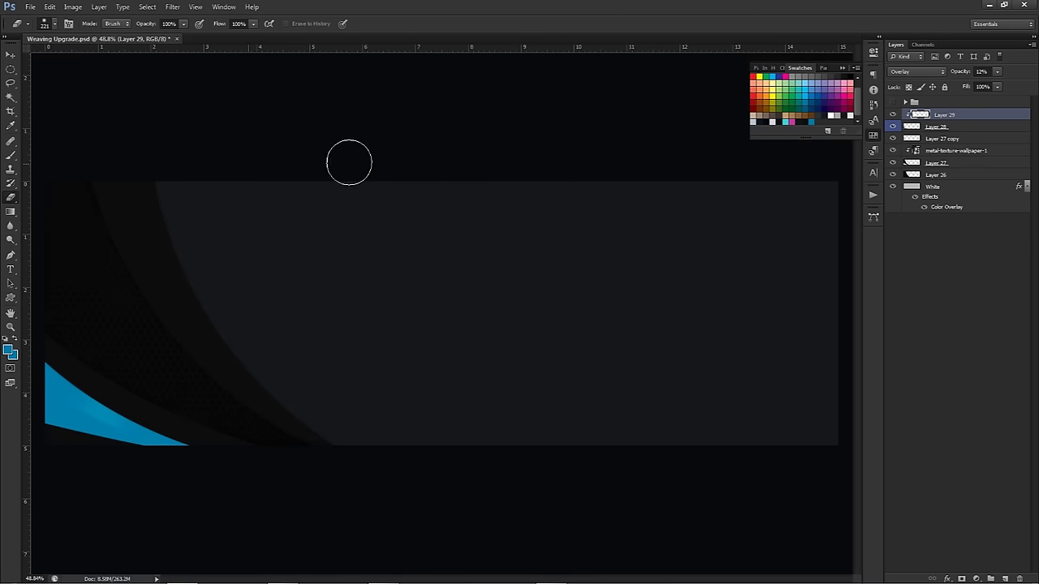
# Add a new layer directly above Layer 26 and clip it to Layer 26.
pyautogui.click(934, 175)
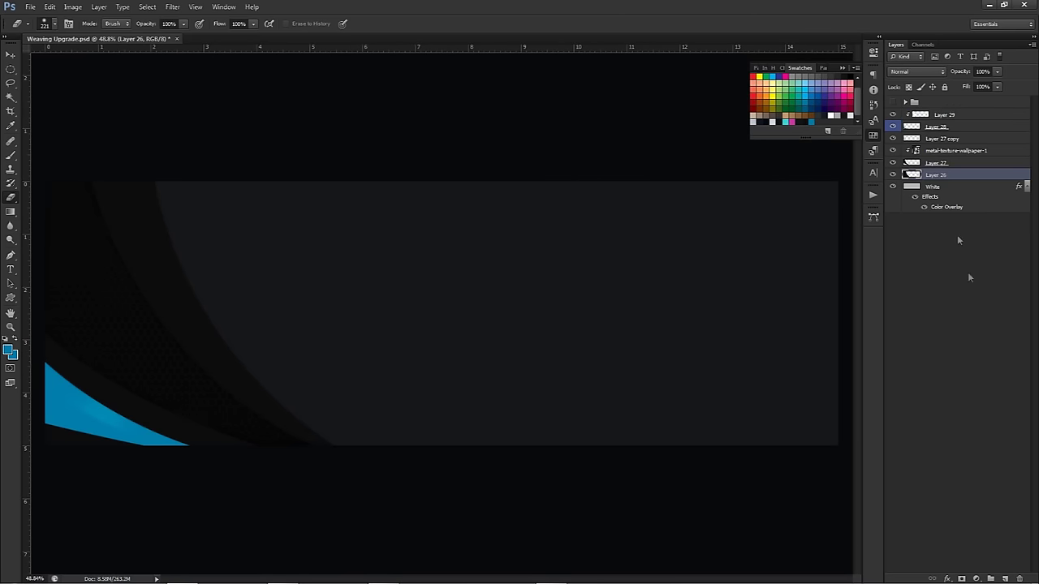
pyautogui.click(1005, 578)
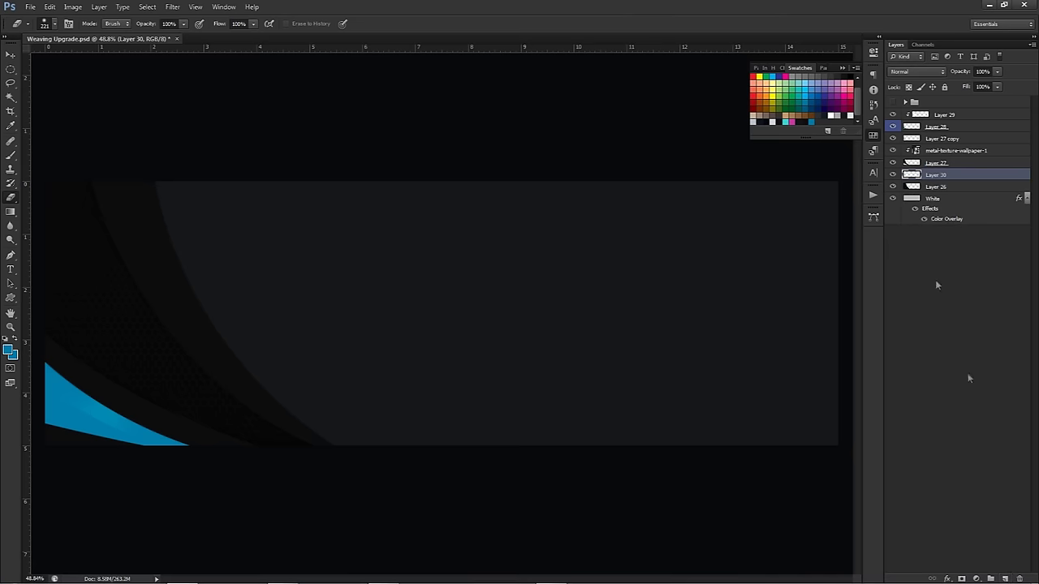
pyautogui.rightClick(945, 178)
pyautogui.click(917, 308)
# Draw a Pen path with one curved edge down the dark outer band, enclosing the area towards the banner's upper-left corner.
pyautogui.press('p')
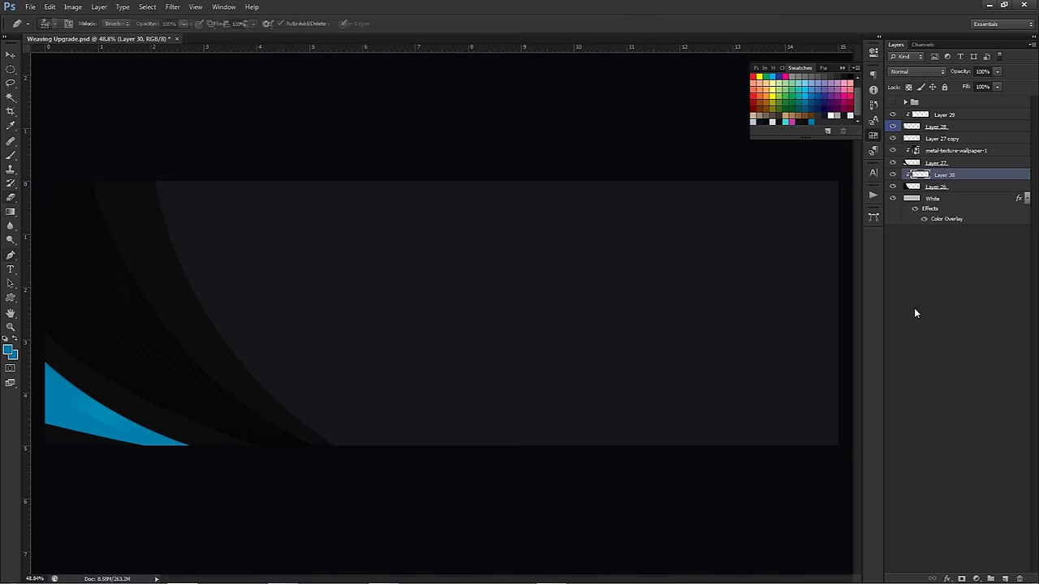
pyautogui.click(139, 161)
pyautogui.moveTo(224, 406); pyautogui.dragTo(309, 458)
pyautogui.click(100, 317)
pyautogui.click(48, 185)
pyautogui.click(56, 142)
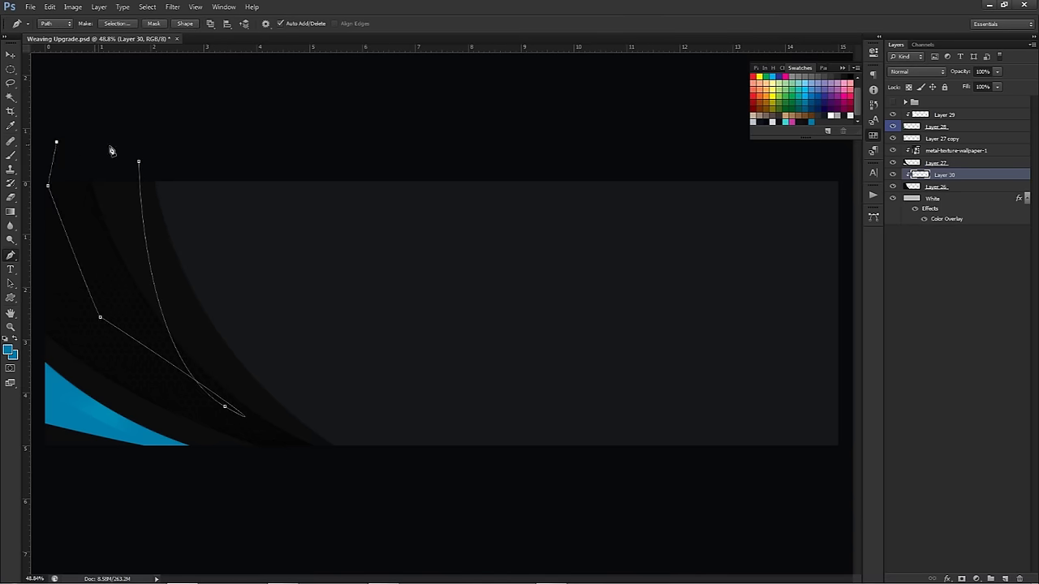
# Fill the curved path with white on Layer 30 and delete the path.
pyautogui.rightClick(230, 243)
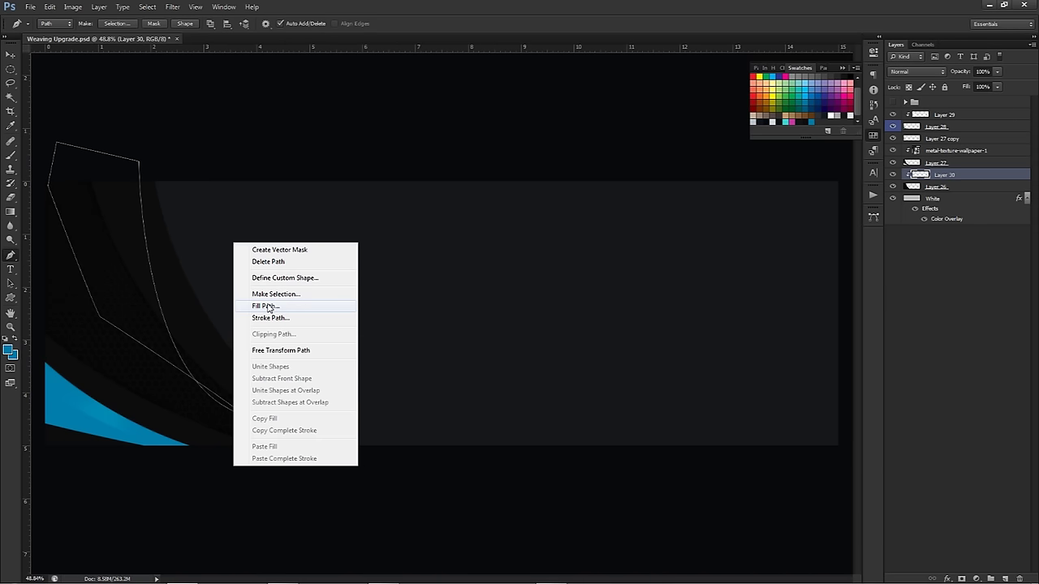
pyautogui.click(269, 307)
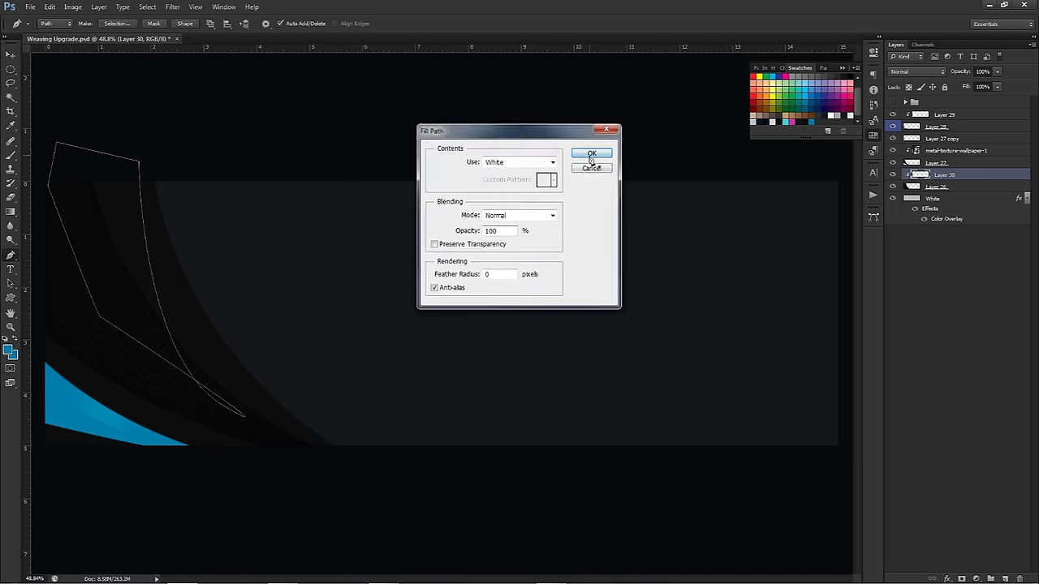
pyautogui.click(590, 154)
pyautogui.rightClick(520, 235)
pyautogui.click(555, 256)
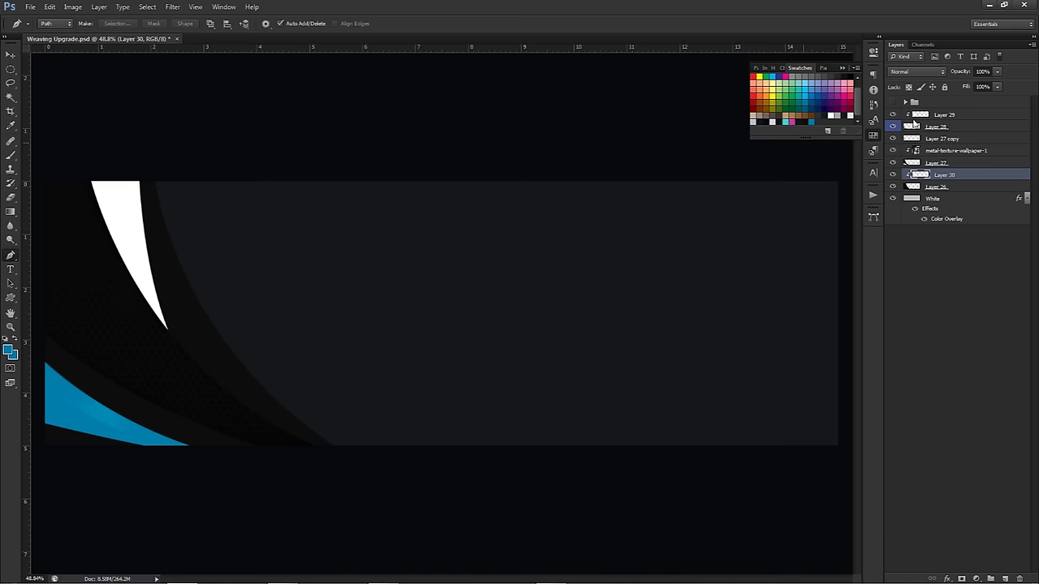
# Nudge the white highlight slightly up and left, and set its layer to Overlay at 20% opacity.
pyautogui.press('v')
pyautogui.moveTo(332, 255); pyautogui.dragTo(325, 252)
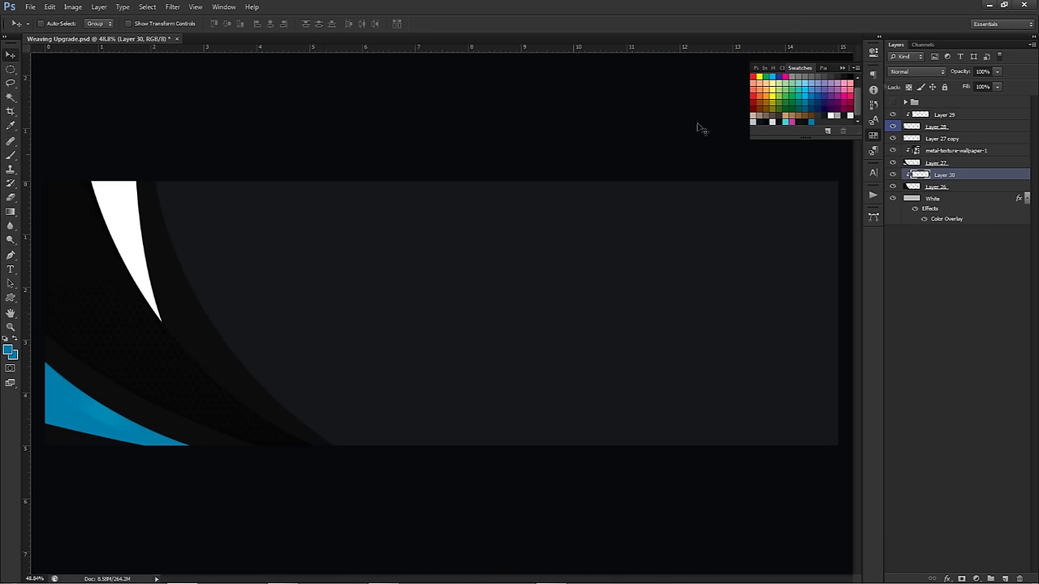
pyautogui.click(916, 72)
pyautogui.click(922, 214)
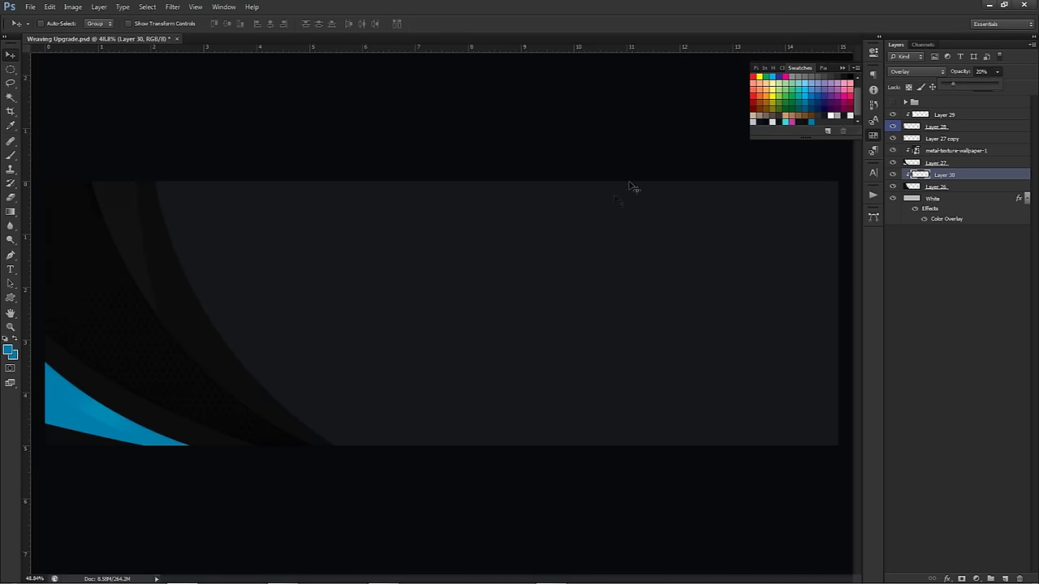
# Fade the dark band's highlight with a 627 px soft Eraser and set Layer 30's opacity to 24%.
pyautogui.press('e')
pyautogui.moveTo(216, 185)
pyautogui.mouseDown()
pyautogui.moveTo(252, 198)
pyautogui.moveTo(178, 197)
pyautogui.mouseUp()
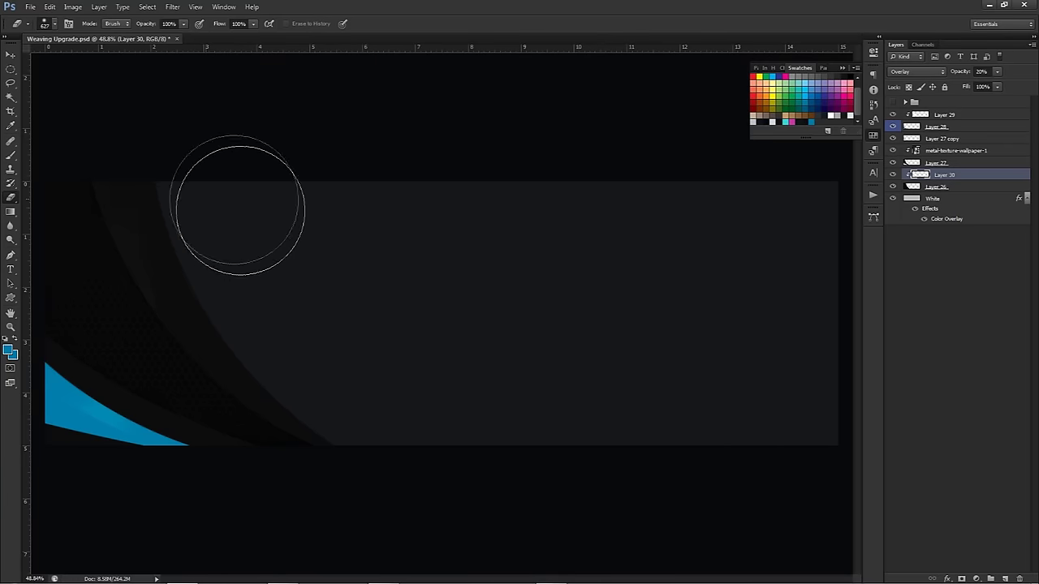
pyautogui.moveTo(997, 74)
pyautogui.mouseDown()
pyautogui.moveTo(1004, 87)
pyautogui.moveTo(991, 82)
pyautogui.mouseUp()
pyautogui.hotkey('ctrl', '-')
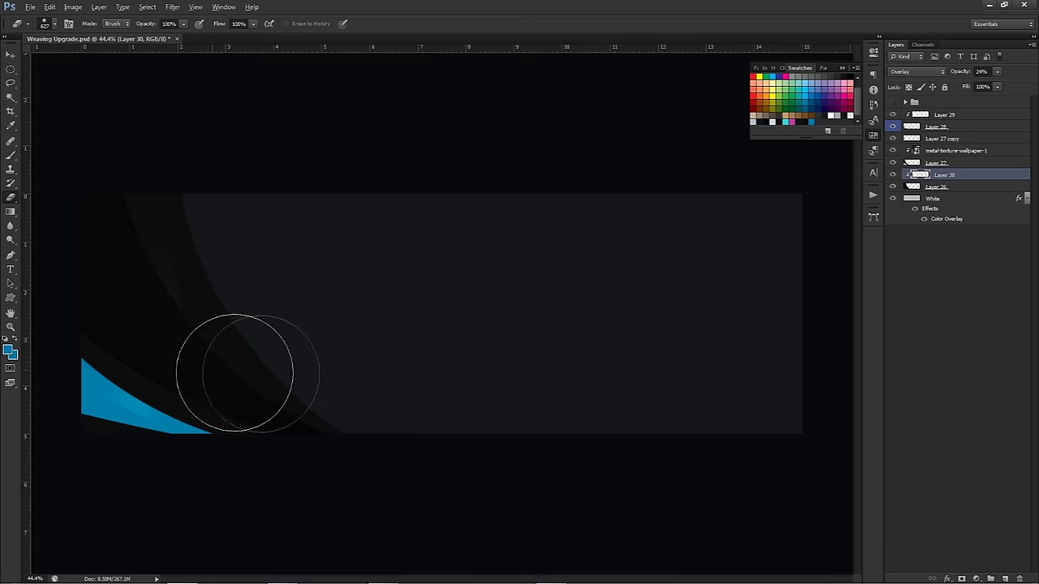
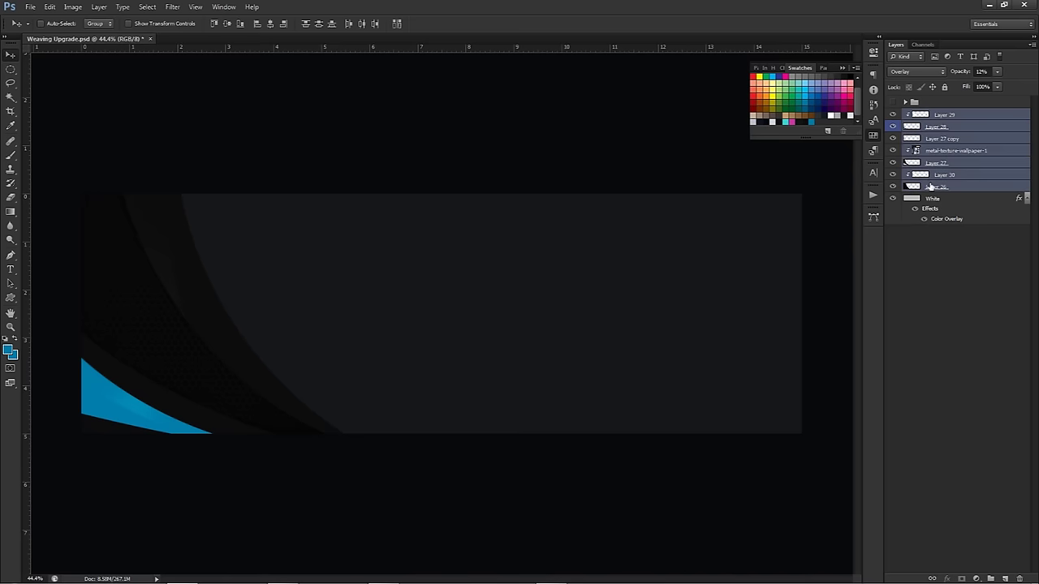
# Group all the shape layers from Layer 29 down to Layer 26 and name the group "First Group of shapes".
pyautogui.hotkey('ctrl', 'g')
pyautogui.click(894, 114)
pyautogui.click(894, 115)
pyautogui.doubleClick(936, 114)
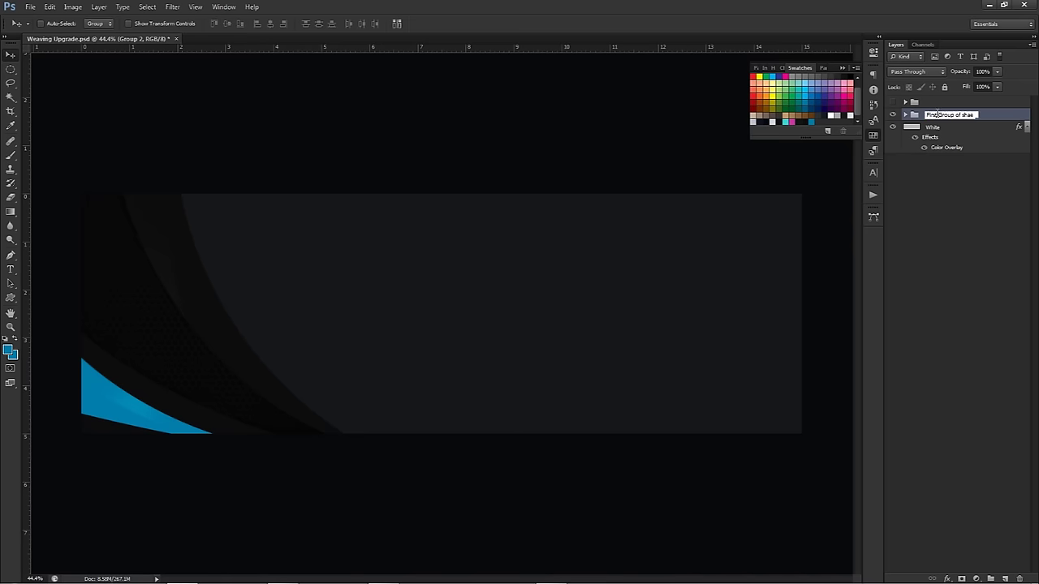
pyautogui.write('First Group of shapes')
pyautogui.press('Return')
# Add a new layer above the group and draw a closed triangular path from the dark curve to below the banner's bottom edge.
pyautogui.press('e')
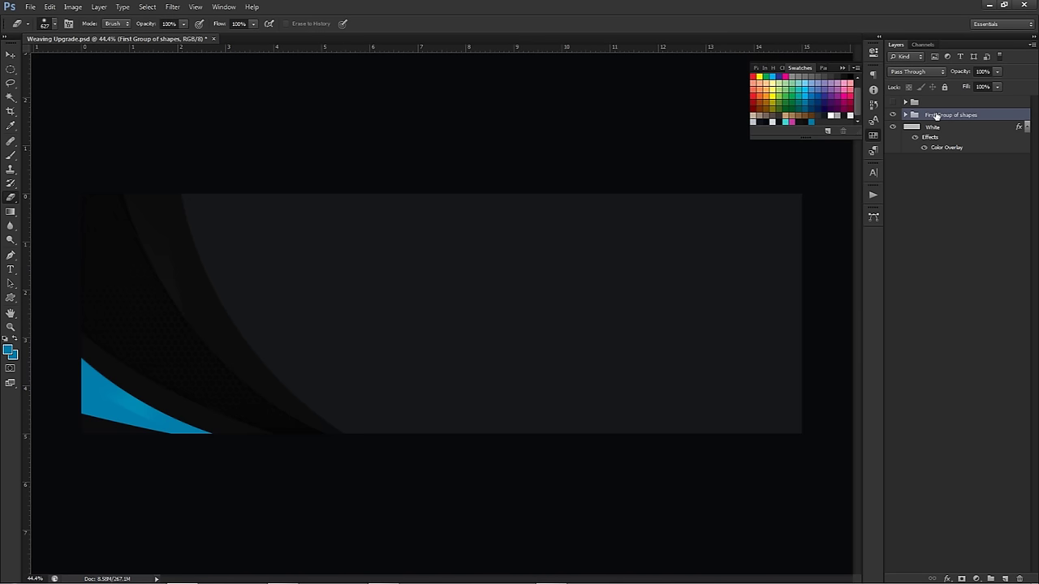
pyautogui.click(1004, 579)
pyautogui.press('p')
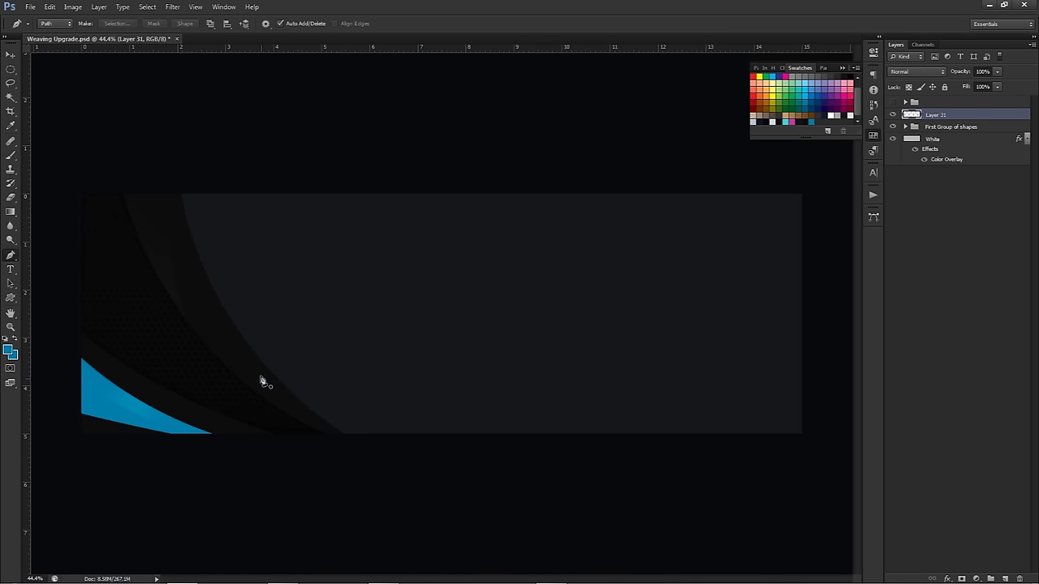
pyautogui.click(234, 350)
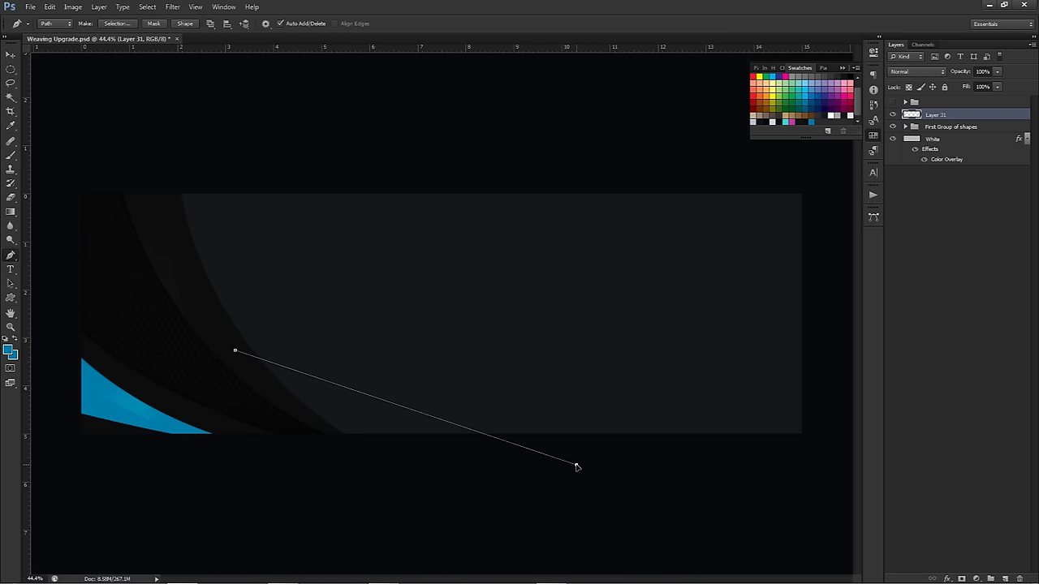
pyautogui.click(318, 457)
pyautogui.click(235, 351)
# Fill the triangular path with the near-black colour #050505 sampled from the dark textured shape.
pyautogui.rightClick(344, 329)
pyautogui.click(375, 401)
pyautogui.click(504, 162)
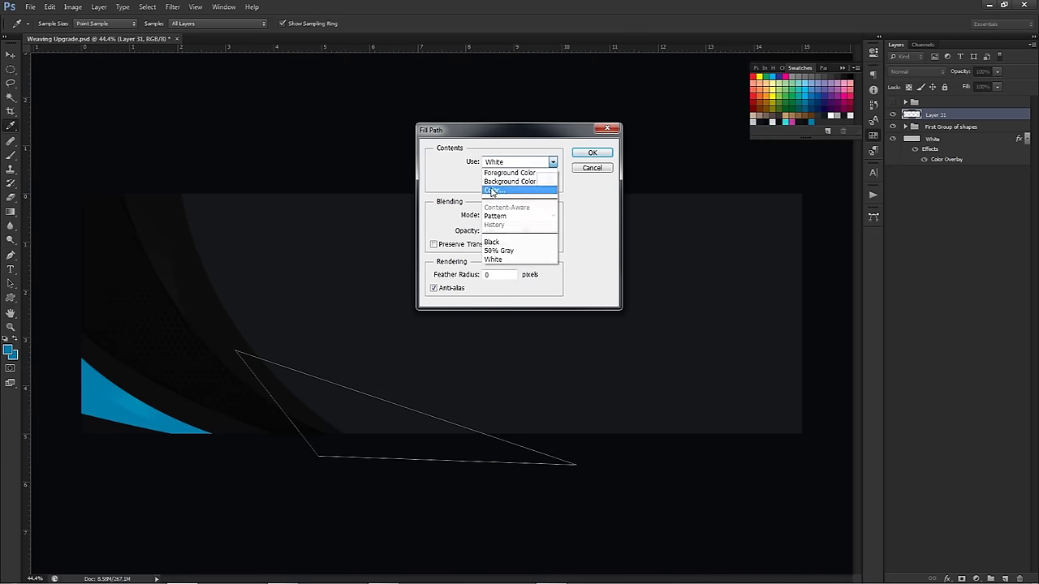
pyautogui.click(499, 185)
pyautogui.click(191, 368)
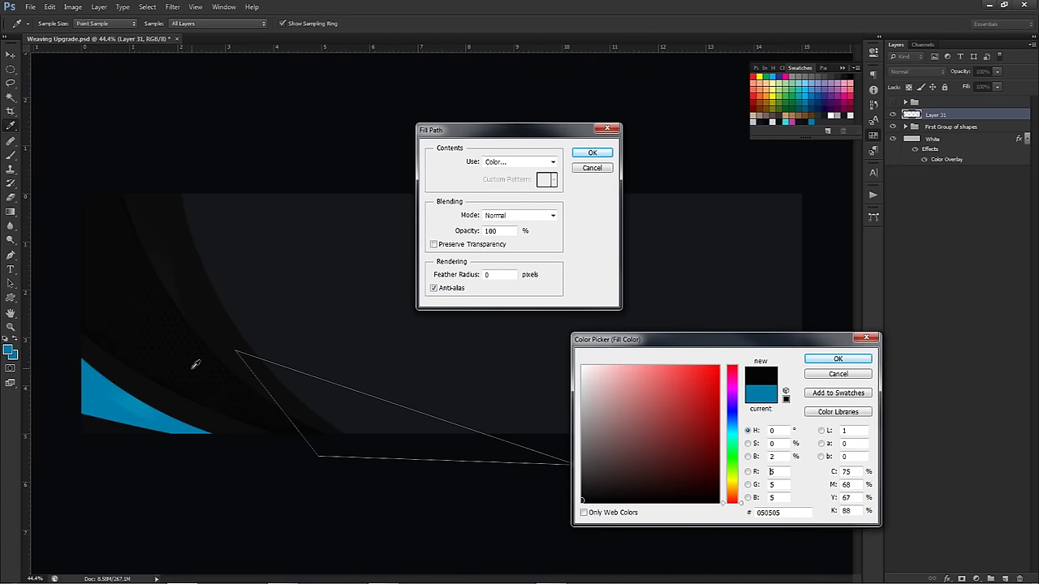
pyautogui.click(838, 359)
pyautogui.rightClick(450, 345)
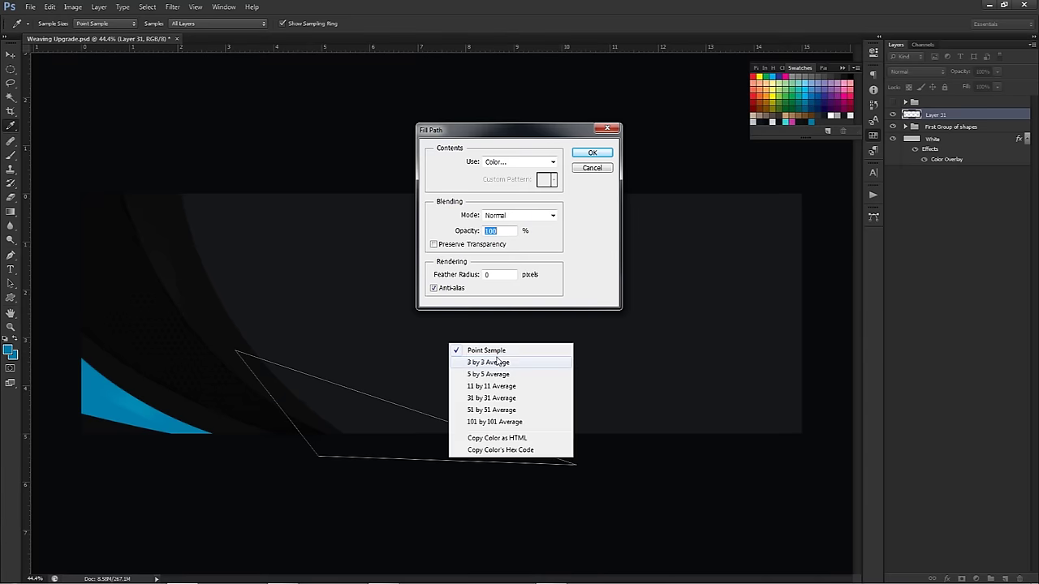
pyautogui.click(592, 153)
# Delete the triangular path and move Layer 31 beneath First Group of shapes.
pyautogui.press('p')
pyautogui.rightClick(505, 308)
pyautogui.click(532, 328)
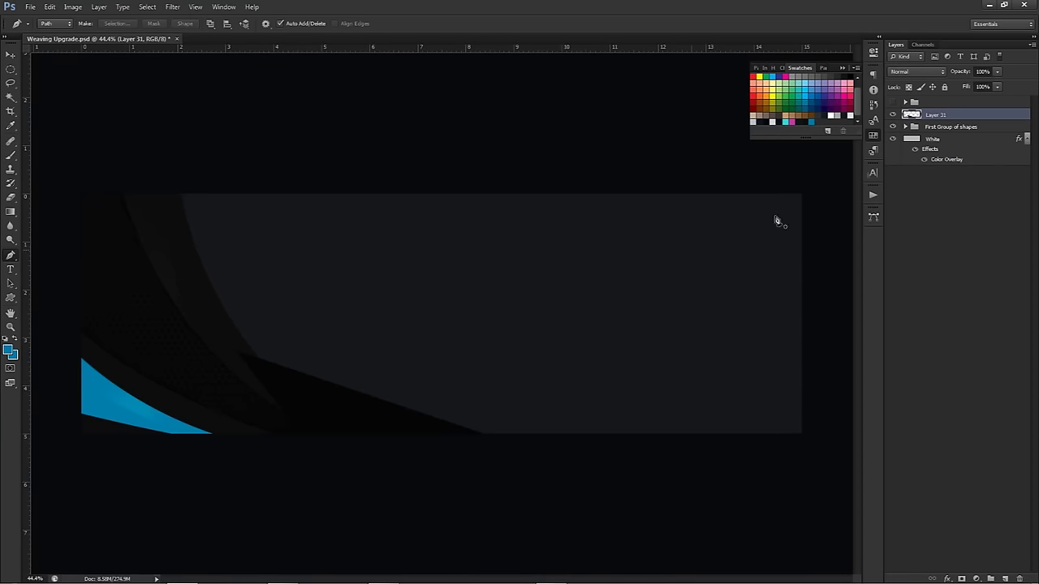
pyautogui.moveTo(922, 128); pyautogui.dragTo(953, 138)
pyautogui.press('v')
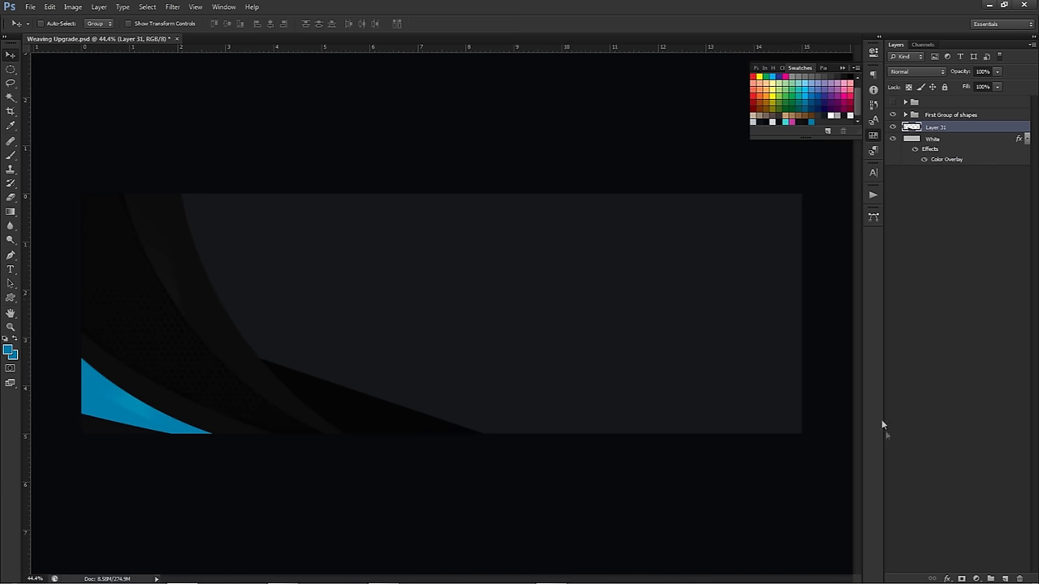
# Add a new layer above Layer 31 and draw a longer four-sided path sloping from the dark curve to below the banner.
pyautogui.click(1004, 579)
pyautogui.press('p')
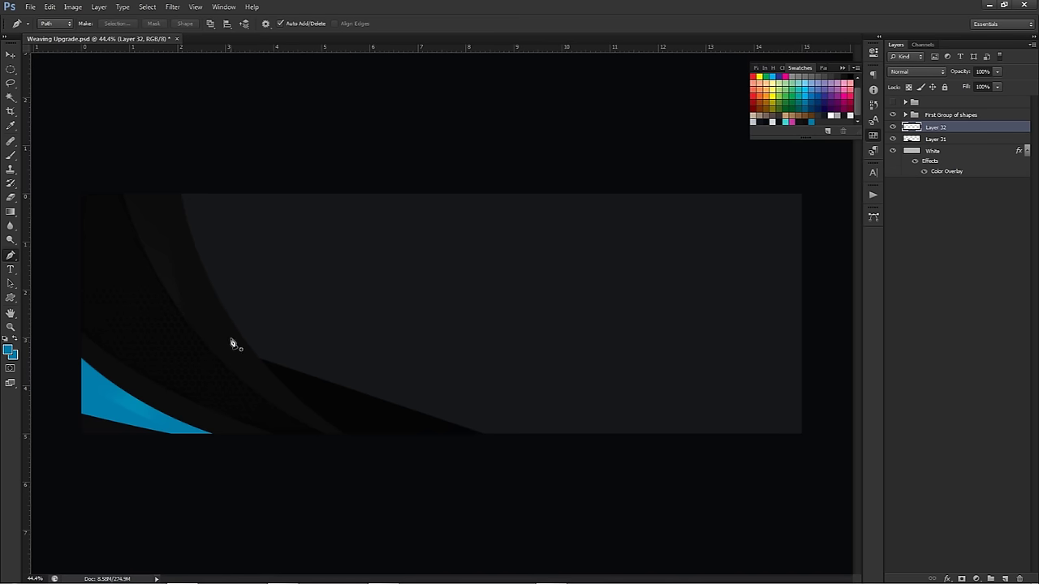
pyautogui.click(231, 333)
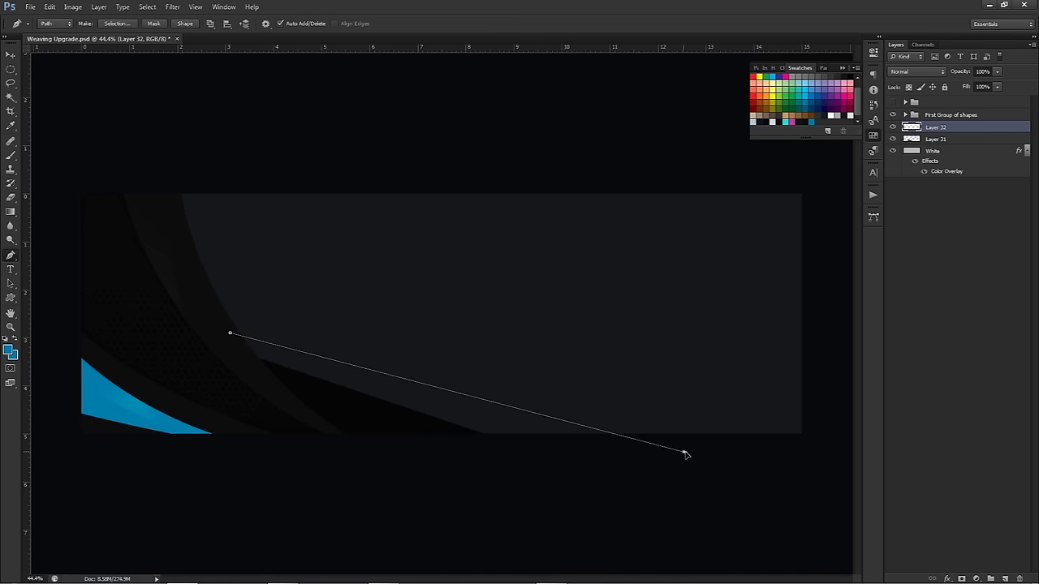
pyautogui.click(709, 456)
pyautogui.click(395, 456)
pyautogui.click(241, 359)
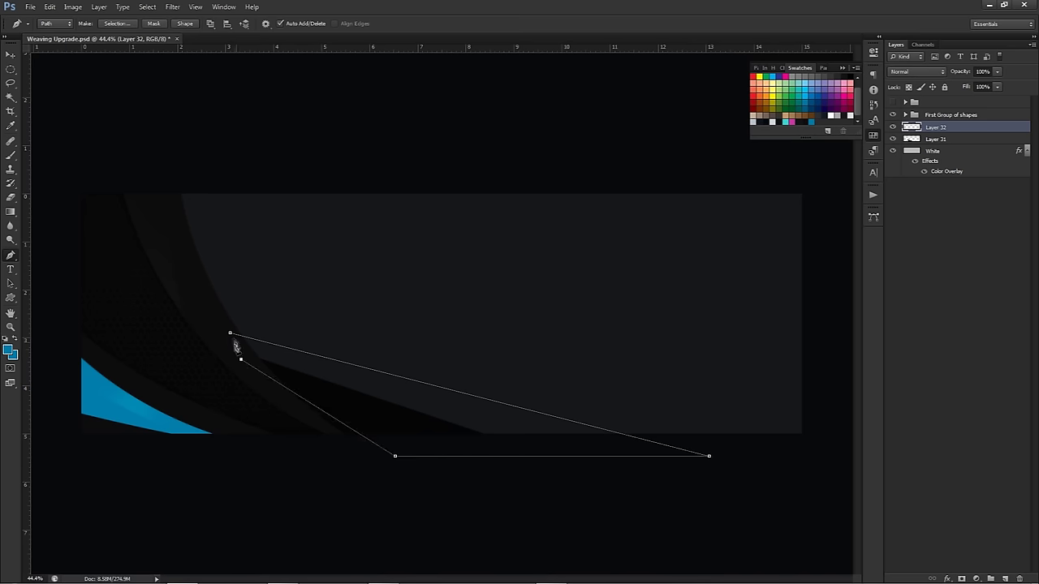
pyautogui.click(231, 333)
# Fill the four-sided path with the blue #007cac sampled from the foreground colour.
pyautogui.rightClick(315, 306)
pyautogui.click(349, 371)
pyautogui.click(519, 163)
pyautogui.click(503, 192)
pyautogui.click(11, 350)
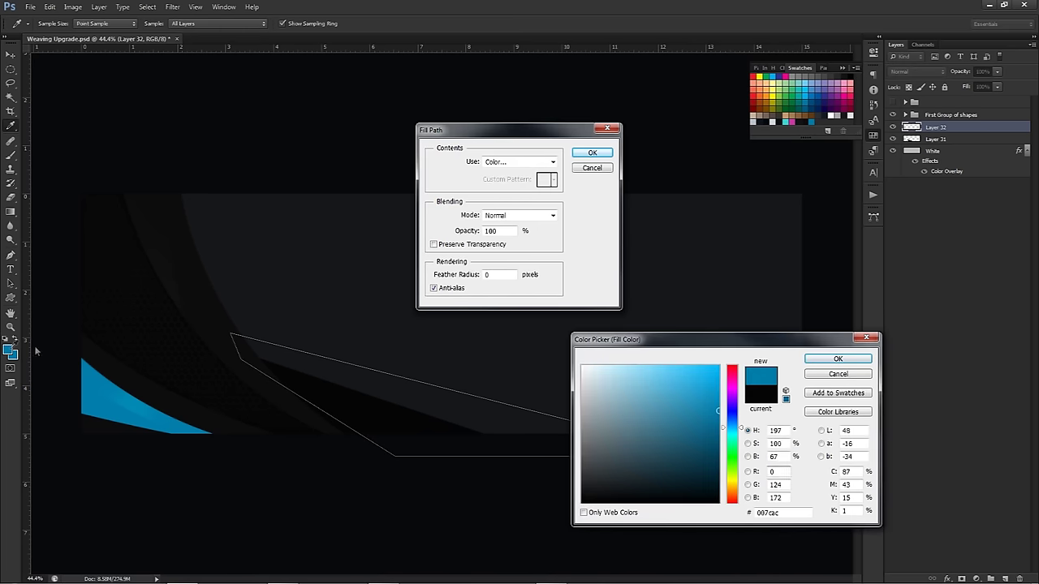
pyautogui.click(837, 359)
pyautogui.click(593, 153)
# Delete the four-sided path and move Layer 32 beneath Layer 31.
pyautogui.rightClick(591, 248)
pyautogui.click(627, 269)
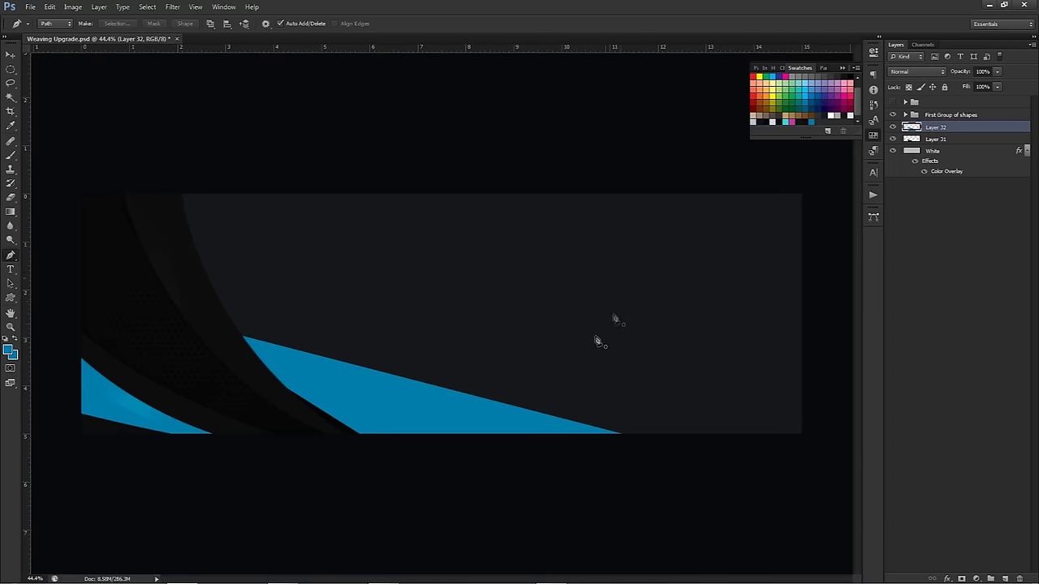
pyautogui.moveTo(966, 138); pyautogui.dragTo(962, 145)
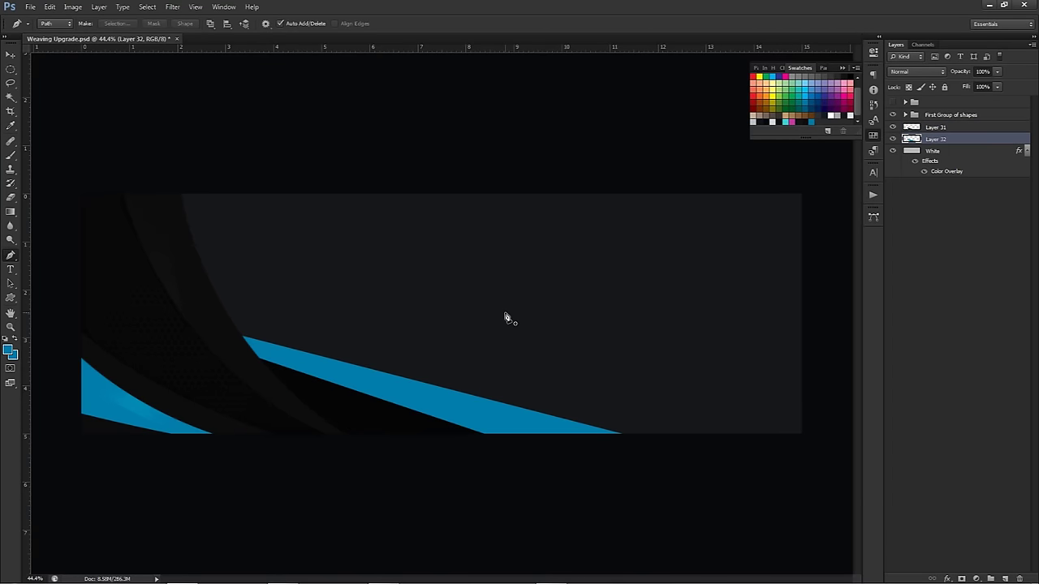
pyautogui.press('v')
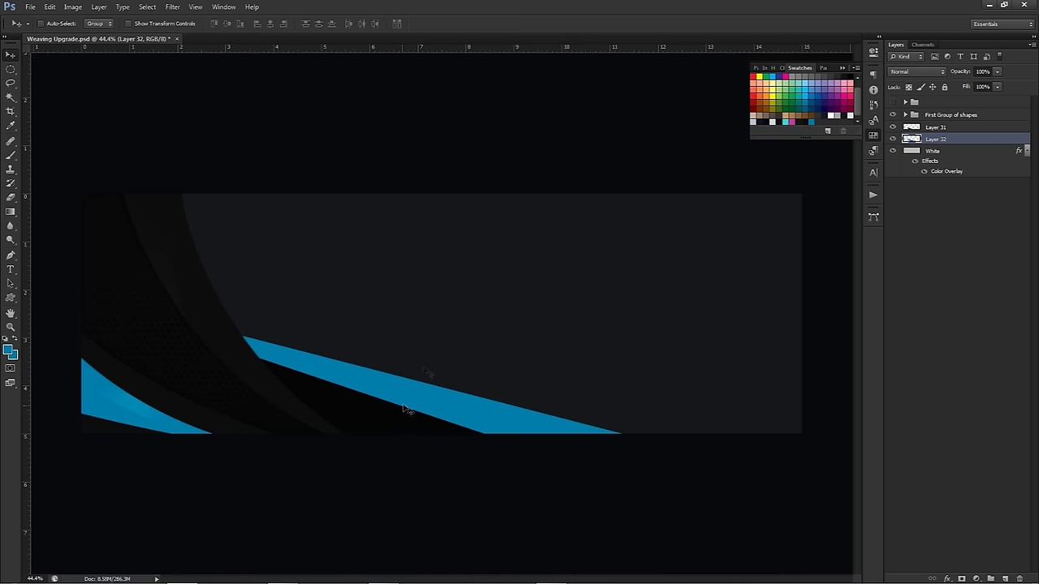
# Add a new layer above Layer 32 and clip it to the blue stripe.
pyautogui.press('p')
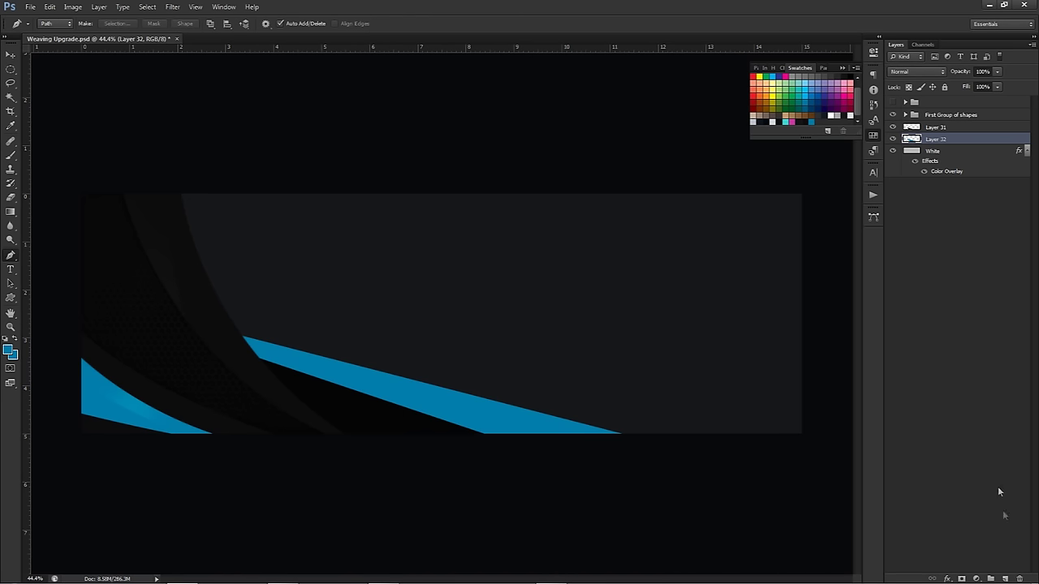
pyautogui.click(1006, 575)
pyautogui.rightClick(945, 141)
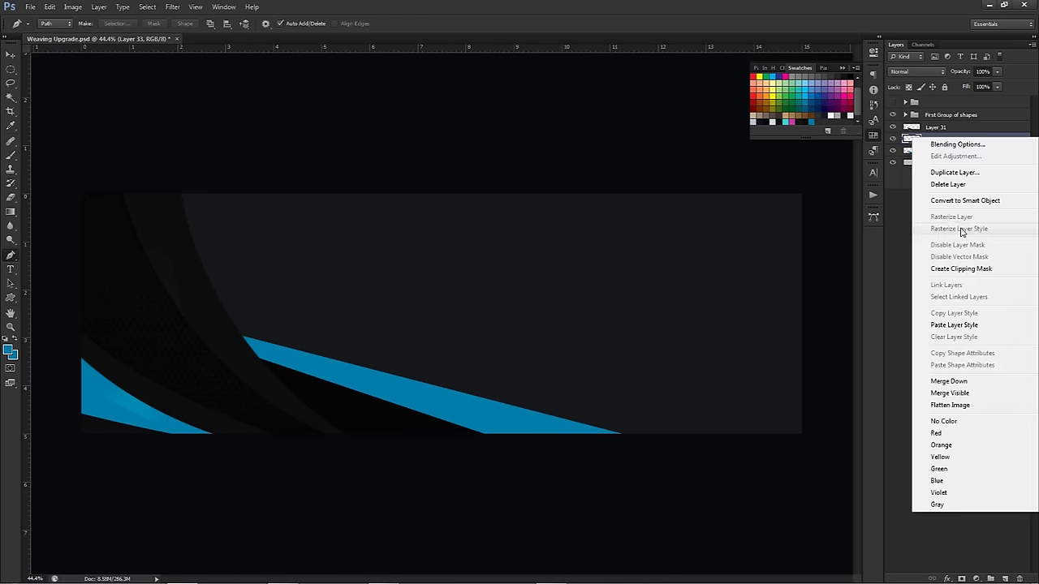
pyautogui.click(956, 277)
# Draw a closed path whose lower edge runs diagonally along the blue stripe, enclosing the area above it.
pyautogui.click(241, 345)
pyautogui.click(653, 472)
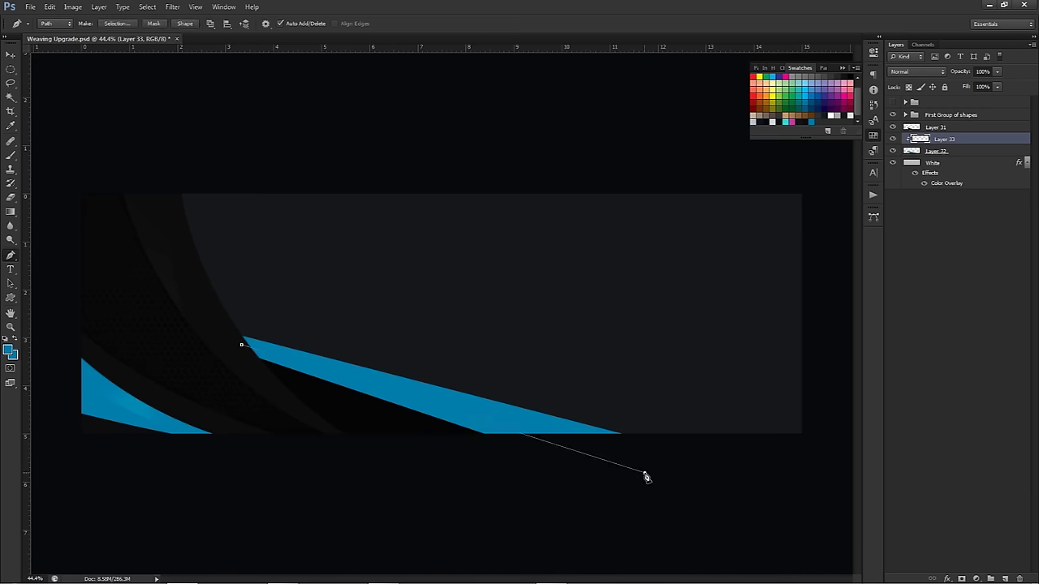
pyautogui.click(726, 420)
pyautogui.click(472, 255)
pyautogui.click(278, 242)
pyautogui.click(266, 241)
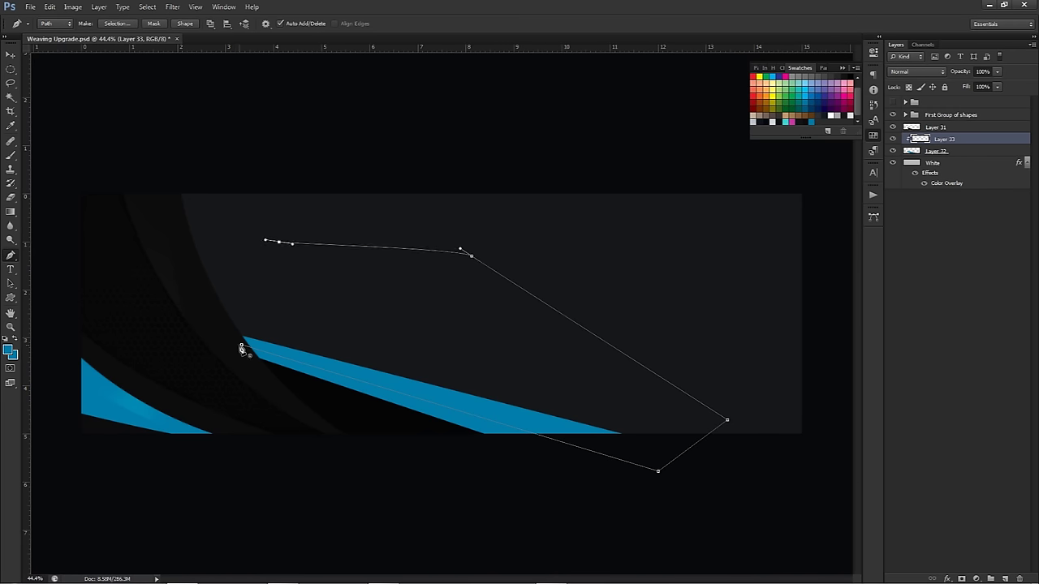
pyautogui.click(230, 299)
pyautogui.click(242, 346)
pyautogui.rightClick(280, 317)
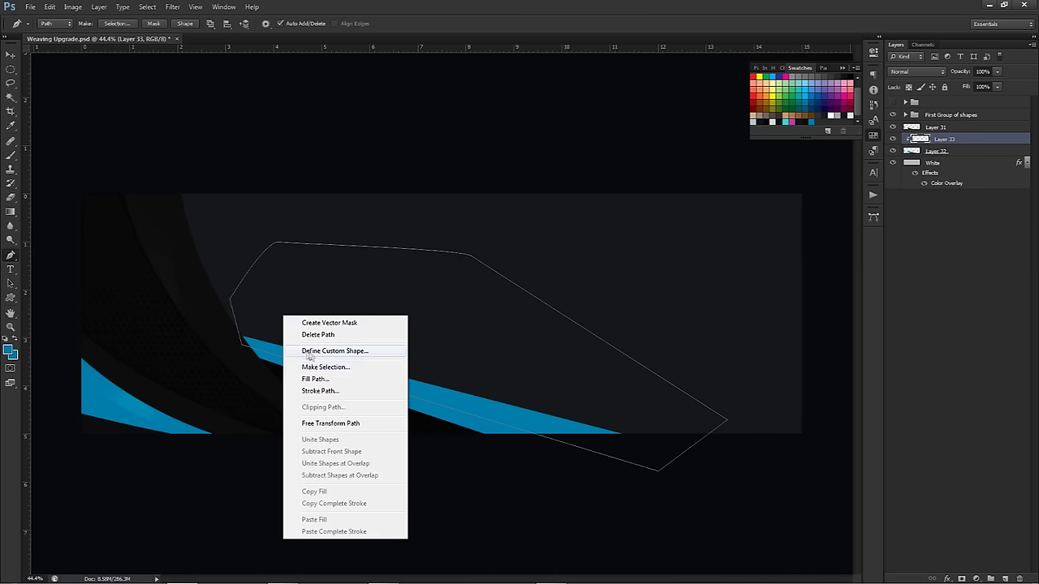
pyautogui.click(317, 380)
pyautogui.click(504, 162)
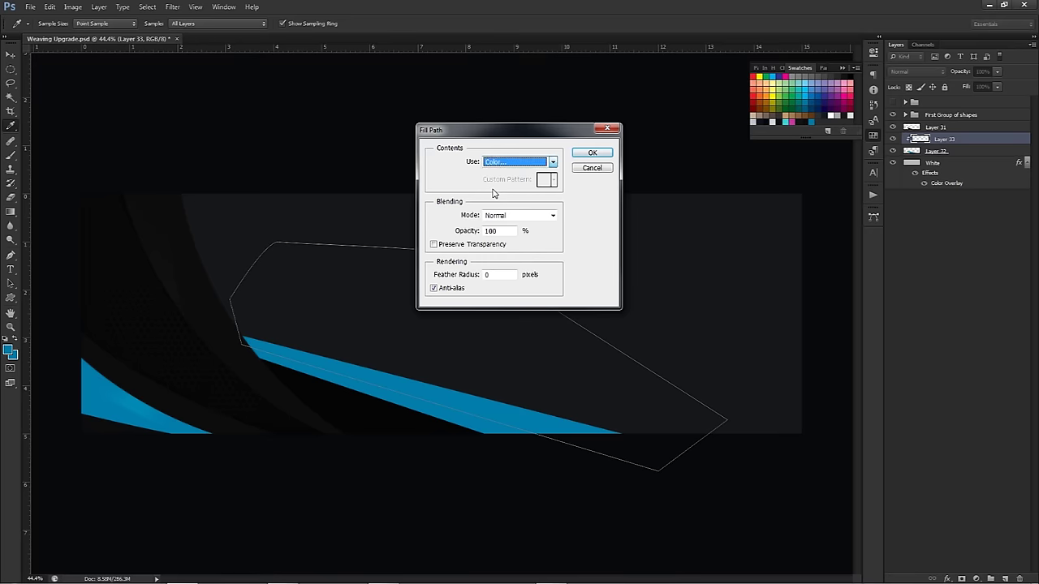
pyautogui.click(508, 180)
pyautogui.click(828, 375)
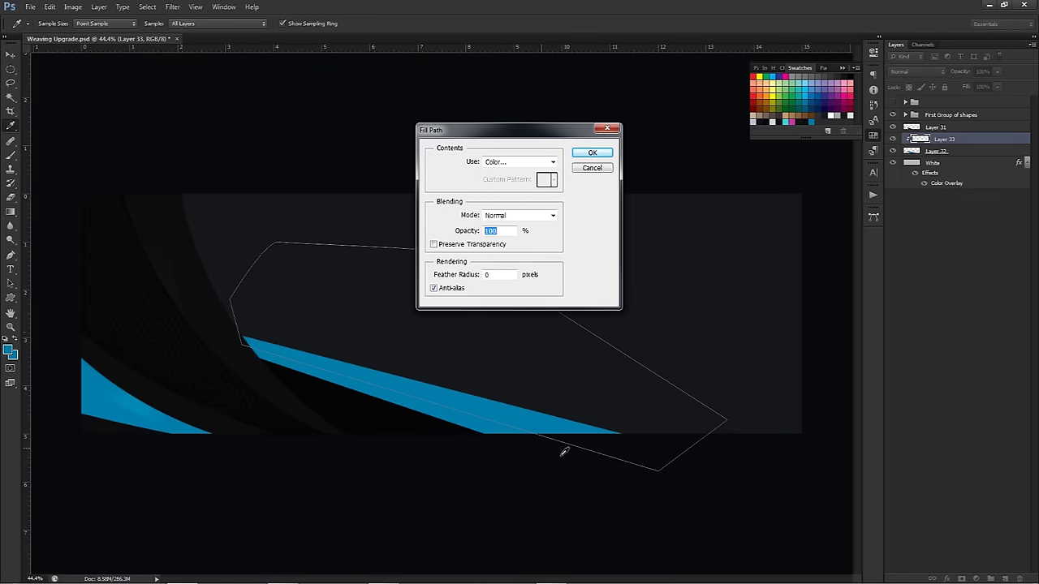
pyautogui.click(585, 169)
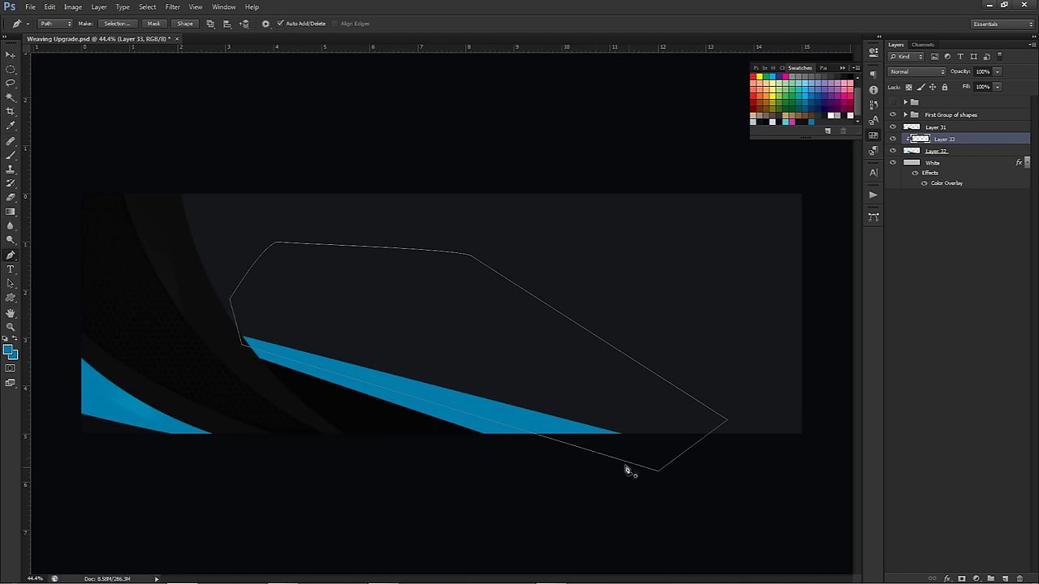
# Undo the path's upper points and close it below the blue stripe instead, keeping the diagonal edge along the stripe.
pyautogui.press('ctrl')
pyautogui.hotkey('ctrl', 'alt', 'z')
pyautogui.hotkey('ctrl', 'alt', 'z')
pyautogui.hotkey('ctrl', 'alt', 'z')
pyautogui.hotkey('ctrl', 'alt', 'z')
pyautogui.click(324, 520)
pyautogui.click(181, 389)
pyautogui.click(241, 345)
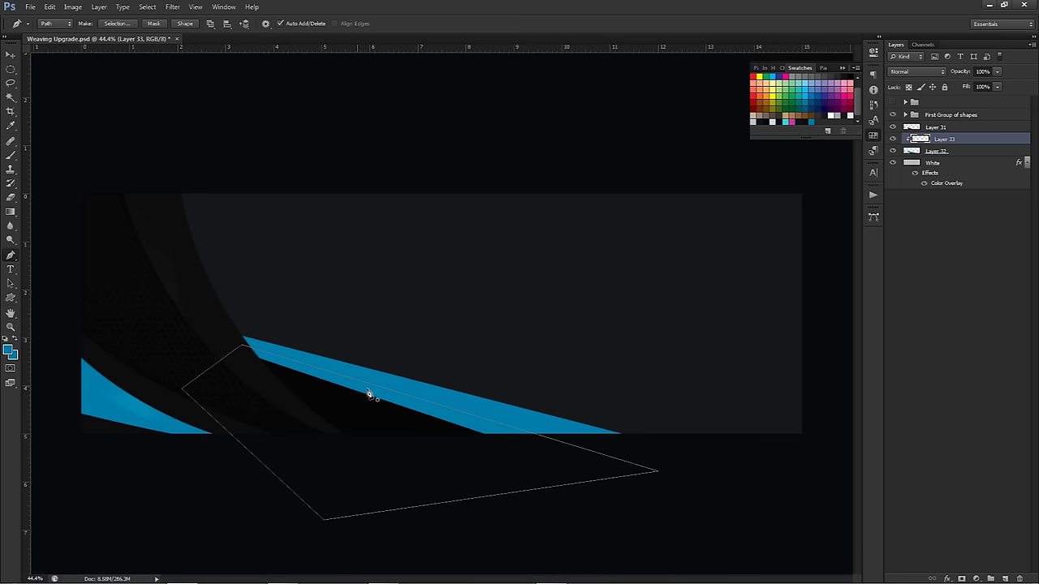
# Fill the closed path with white on Layer 33 and delete the path.
pyautogui.rightClick(428, 447)
pyautogui.rightClick(441, 382)
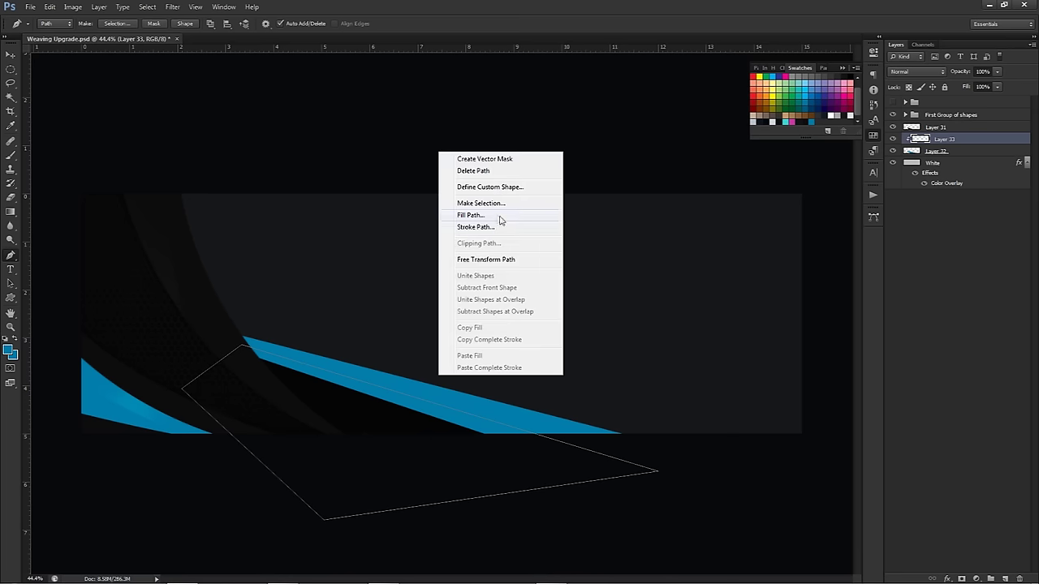
pyautogui.click(469, 222)
pyautogui.click(523, 163)
pyautogui.click(511, 260)
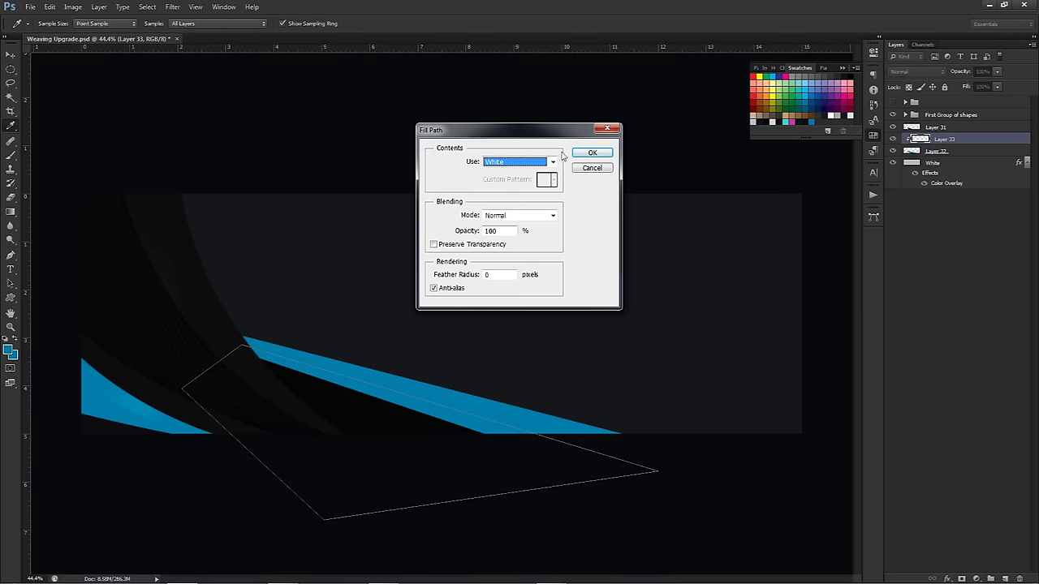
pyautogui.click(592, 153)
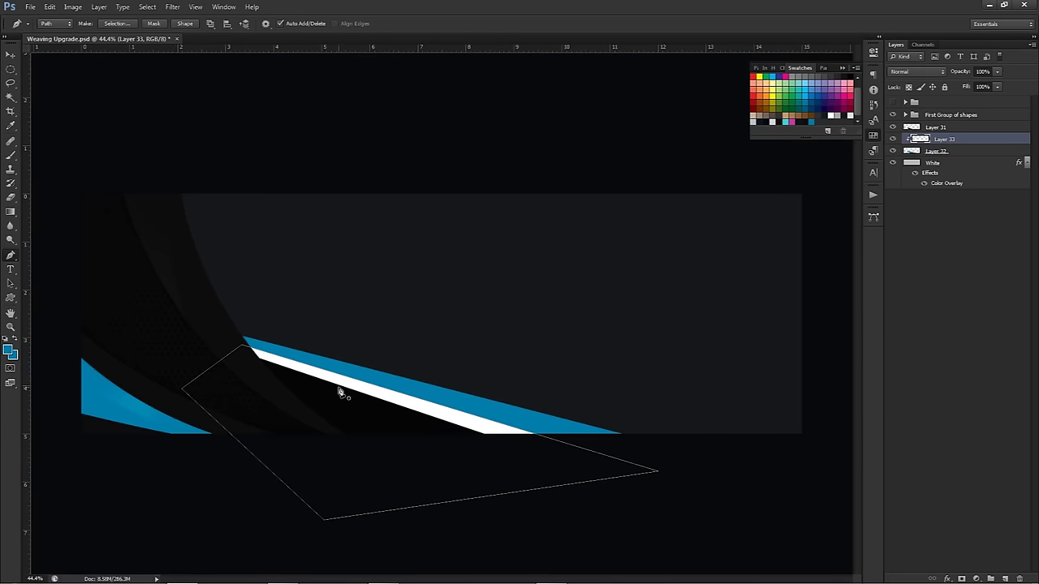
pyautogui.rightClick(470, 295)
pyautogui.click(491, 312)
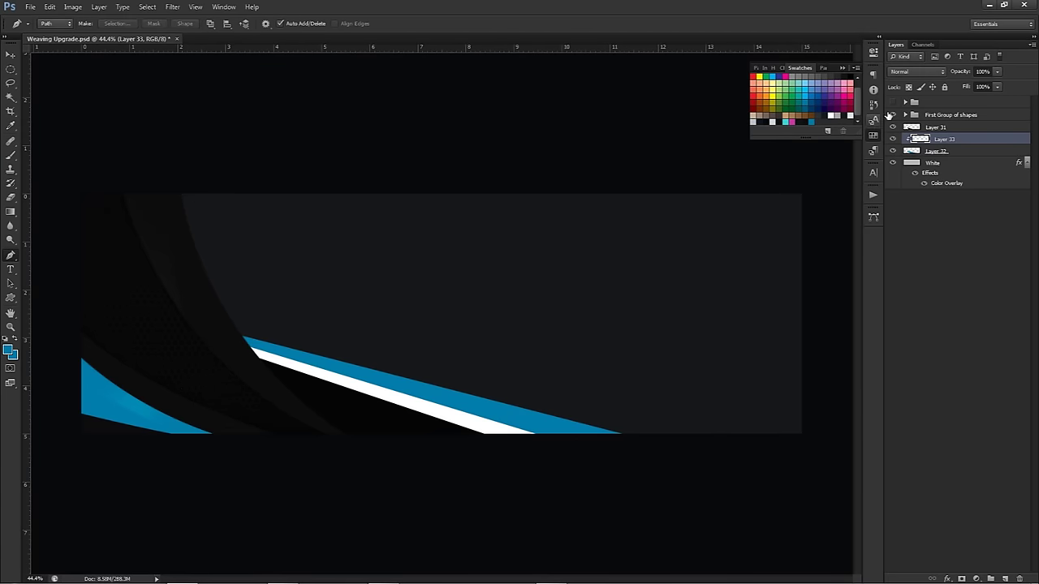
# Set Layer 33's blend mode to Overlay and its opacity to 12%.
pyautogui.click(918, 71)
pyautogui.click(902, 213)
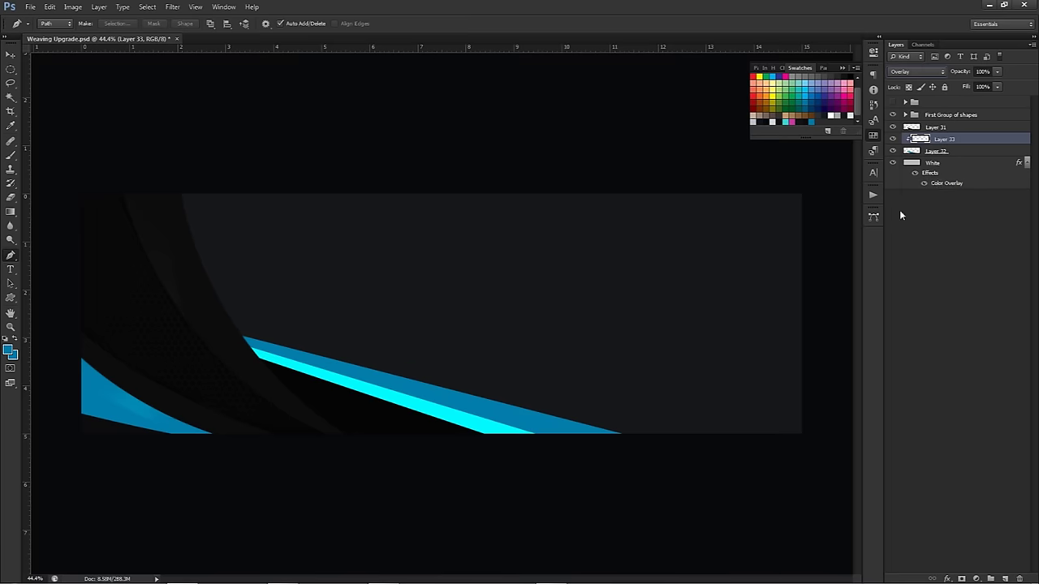
pyautogui.click(984, 73)
pyautogui.write('12')
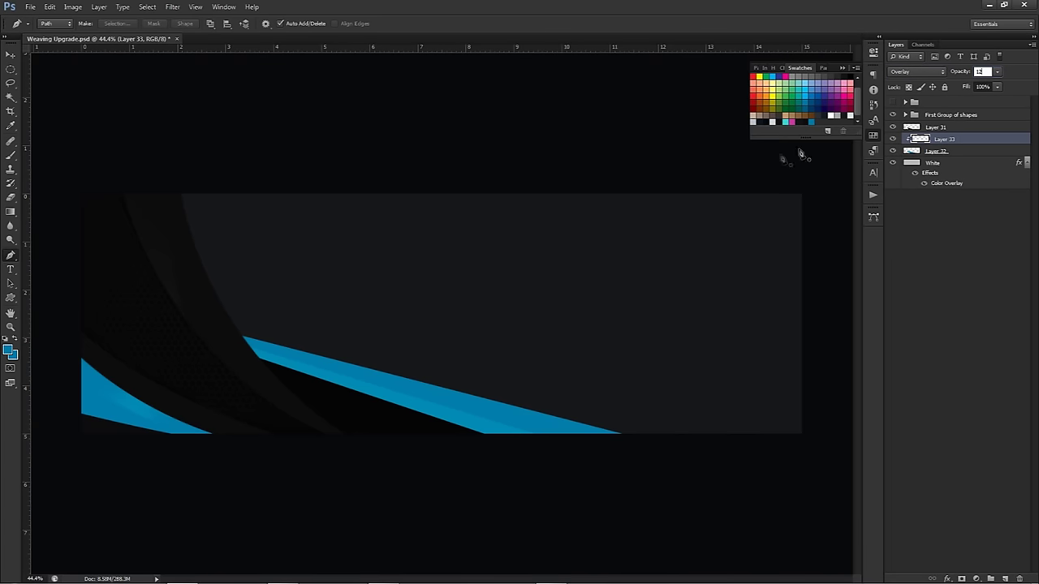
pyautogui.press('Return')
# Softly erase parts of the Layer 33 highlight along the blue stripe so that it fades.
pyautogui.press('e')
pyautogui.moveTo(410, 315)
pyautogui.mouseDown()
pyautogui.moveTo(302, 369)
pyautogui.moveTo(519, 396)
pyautogui.mouseUp()
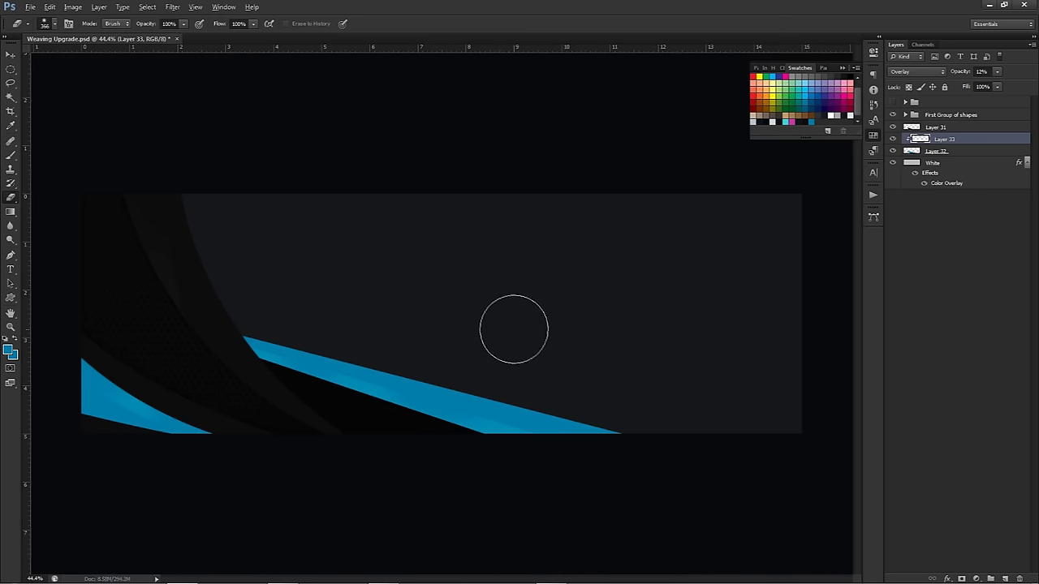
pyautogui.scroll(-1, 513, 329)
pyautogui.scroll(-1, 513, 329)
pyautogui.scroll(1, 514, 329)
pyautogui.scroll(-1, 513, 328)
pyautogui.press('v')
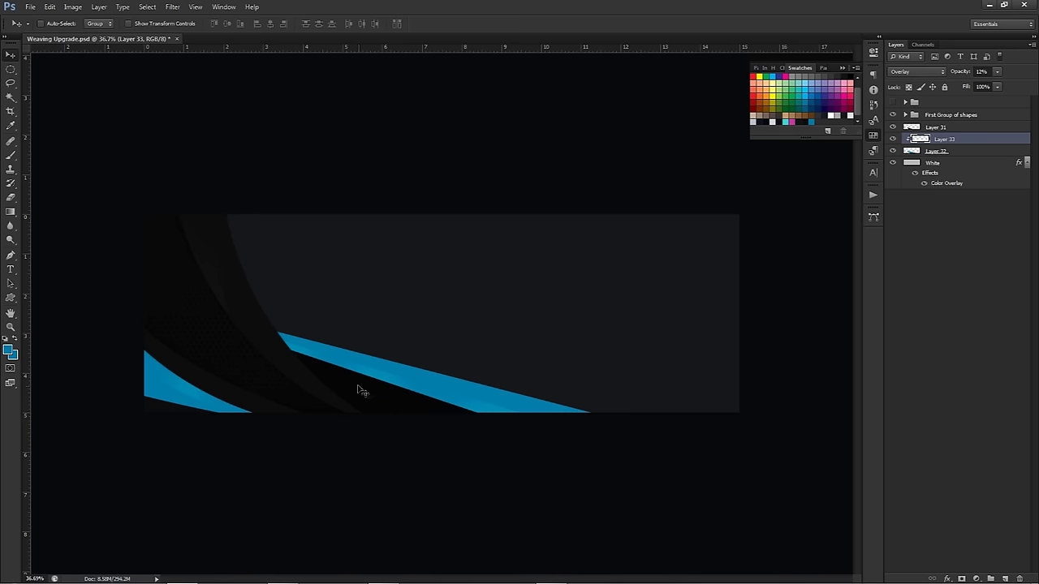
# Raise the lightness of Layer 31 to +2 with a Hue/Saturation adjustment.
pyautogui.click(939, 129)
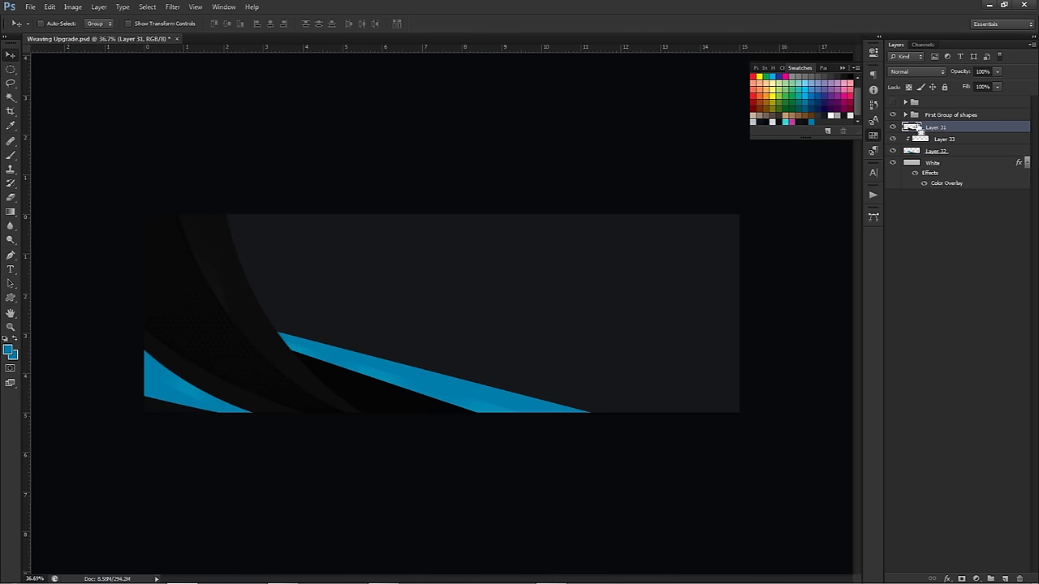
pyautogui.hotkey('ctrl', 'u')
pyautogui.moveTo(842, 467); pyautogui.dragTo(843, 469)
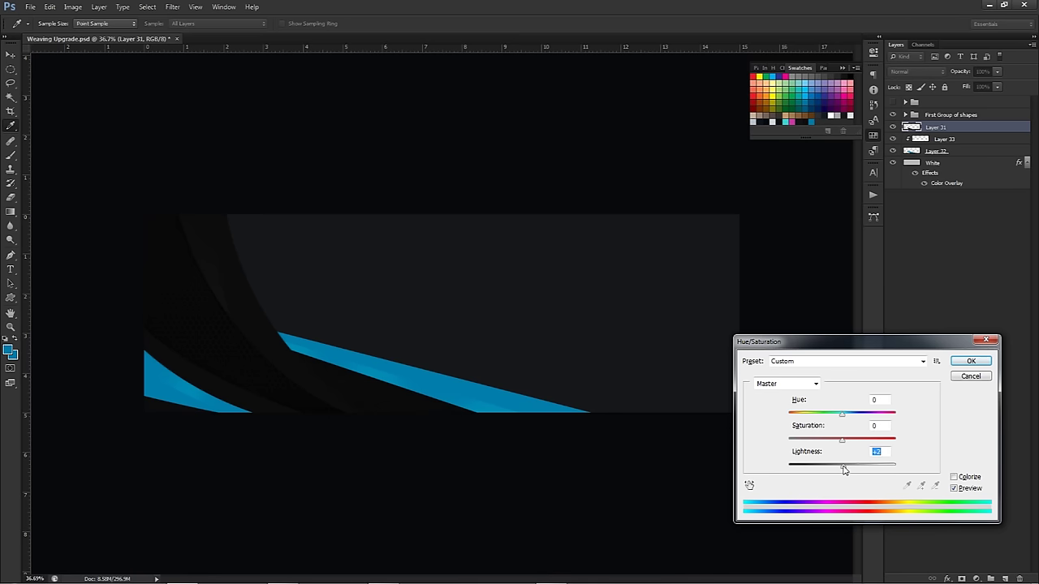
pyautogui.click(971, 360)
pyautogui.press('v')
# Add a new layer above the First Group of shapes and ready a very large soft Brush.
pyautogui.click(926, 115)
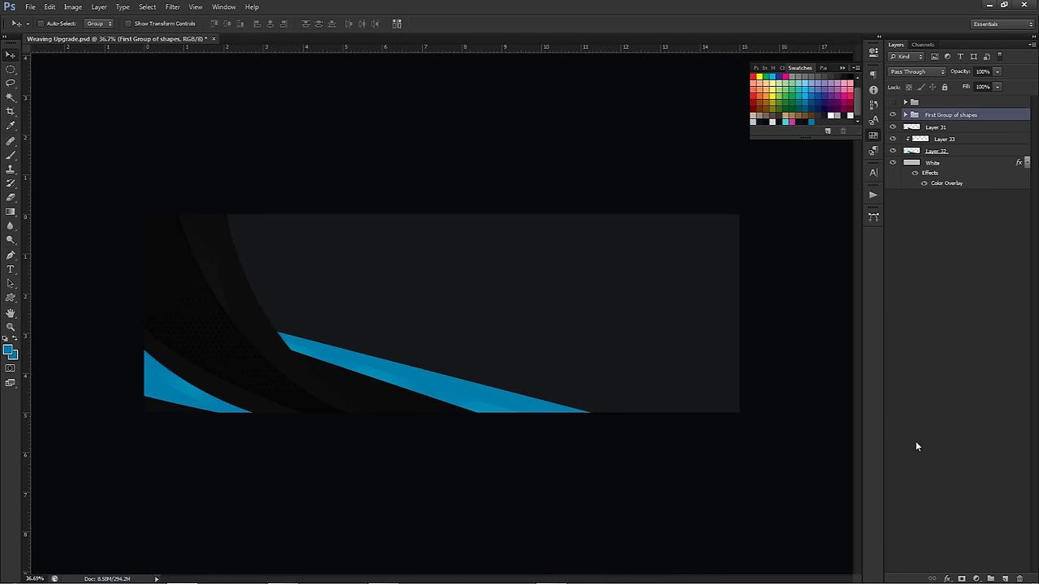
pyautogui.click(1007, 578)
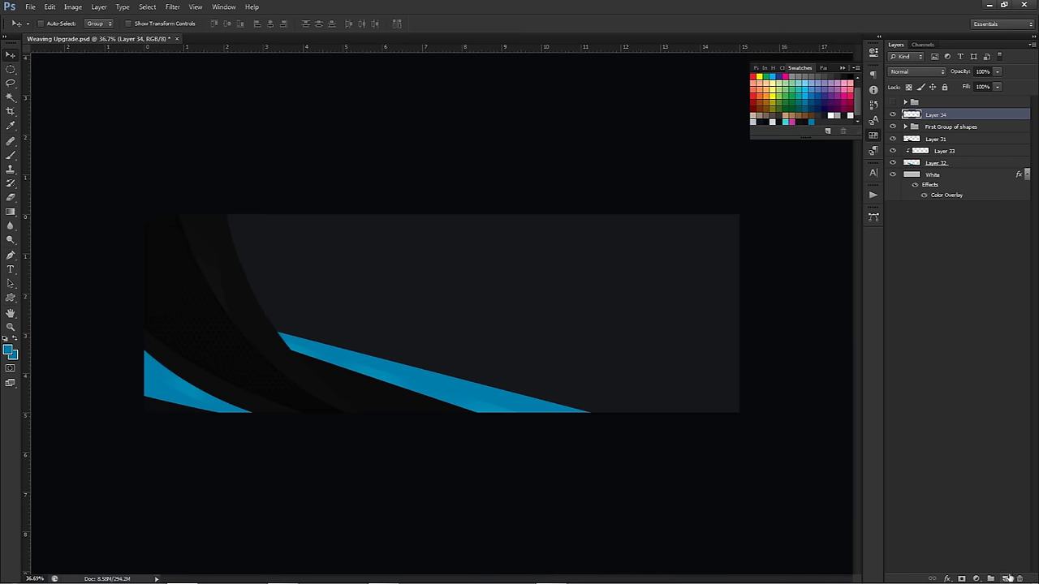
pyautogui.press('b')
pyautogui.keyDown('alt'); pyautogui.rightClick(303, 322); pyautogui.keyUp('alt')
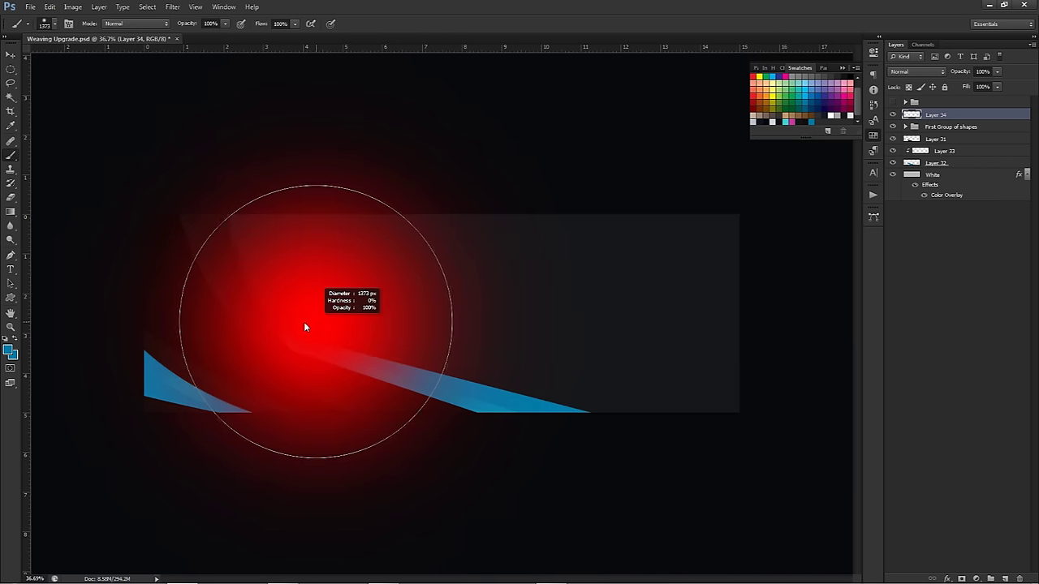
pyautogui.click(9, 349)
pyautogui.moveTo(646, 339); pyautogui.dragTo(413, 158)
pyautogui.click(539, 330)
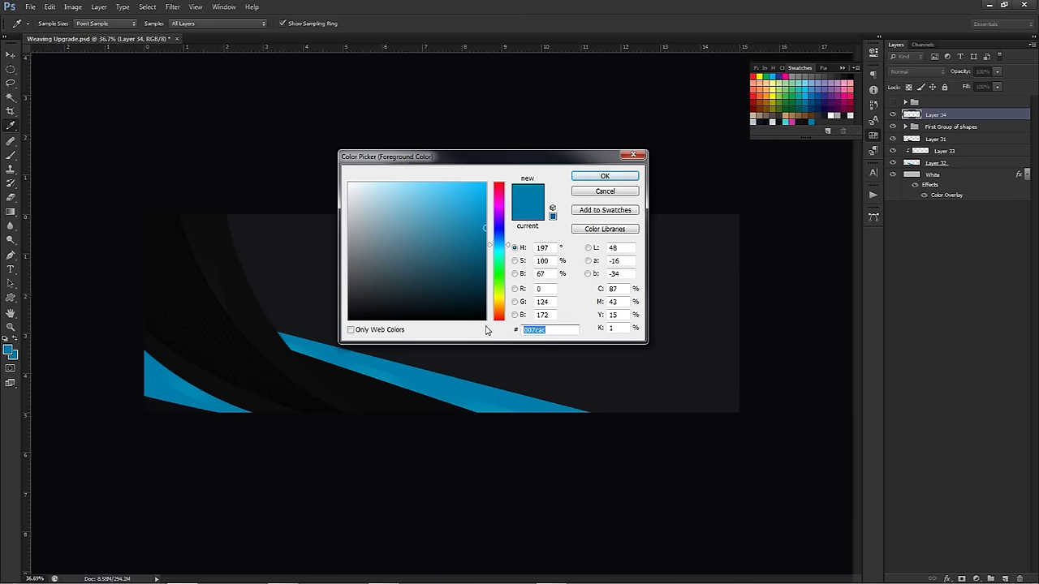
pyautogui.click(605, 191)
# Paint soft blue glows over the banner's lower-left blue shape and the start of the diagonal stripe.
pyautogui.press('b')
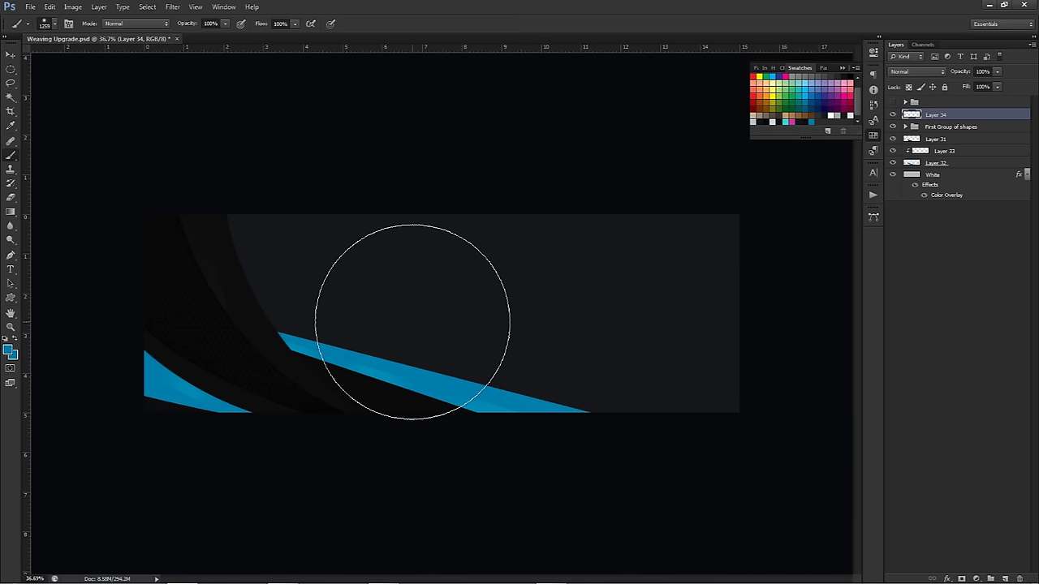
pyautogui.moveTo(414, 321)
pyautogui.mouseDown()
pyautogui.moveTo(347, 305)
pyautogui.moveTo(324, 314)
pyautogui.mouseUp()
pyautogui.moveTo(224, 372)
pyautogui.mouseDown()
pyautogui.moveTo(202, 371)
pyautogui.moveTo(185, 396)
pyautogui.moveTo(297, 393)
pyautogui.mouseUp()
pyautogui.click(359, 361)
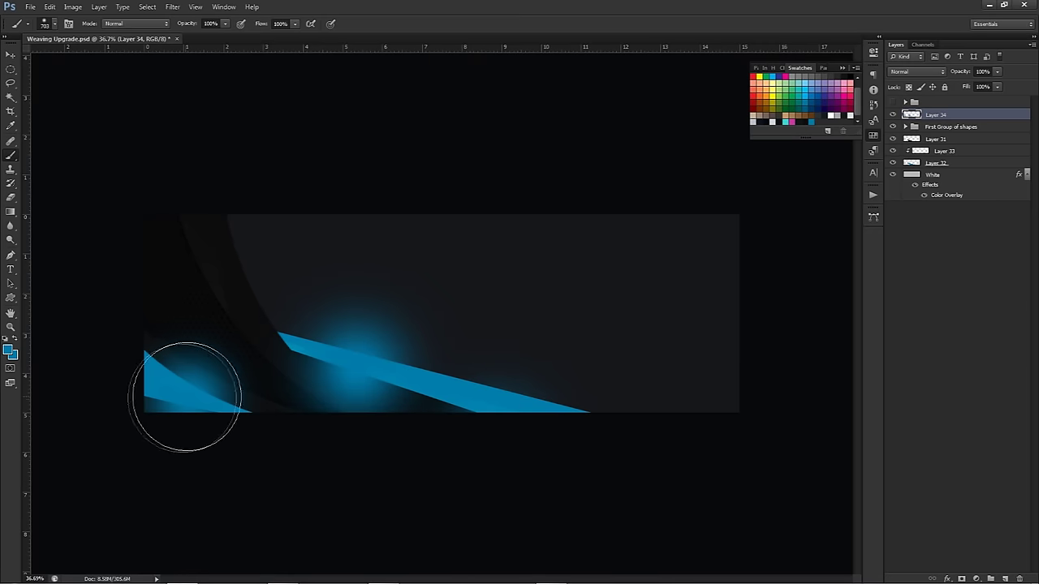
# Set the glow layer's blend mode to Linear Dodge (Add) and its opacity to 26%.
pyautogui.click(916, 72)
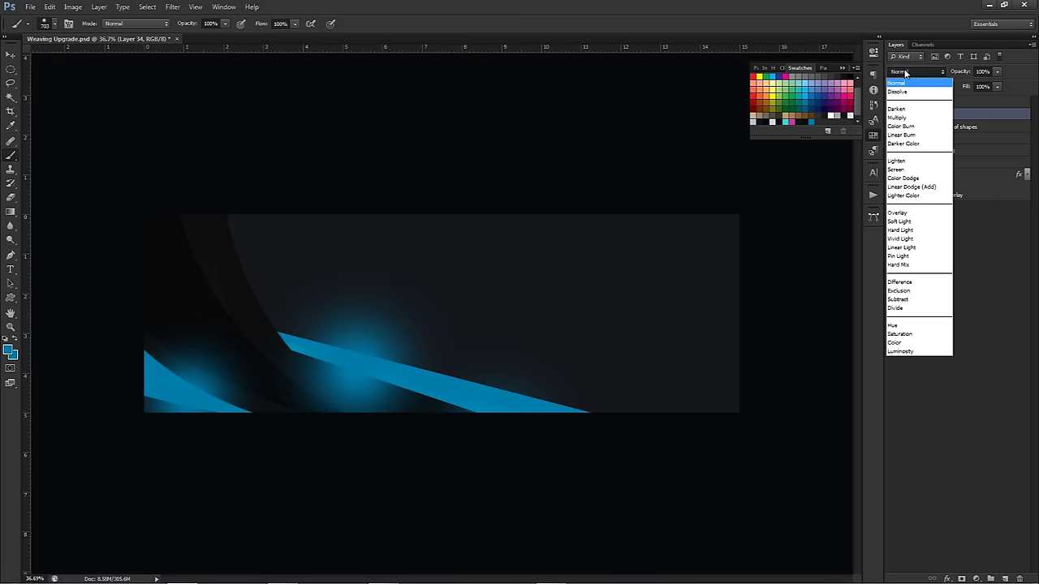
pyautogui.click(901, 188)
pyautogui.click(997, 72)
pyautogui.moveTo(992, 86); pyautogui.dragTo(967, 87)
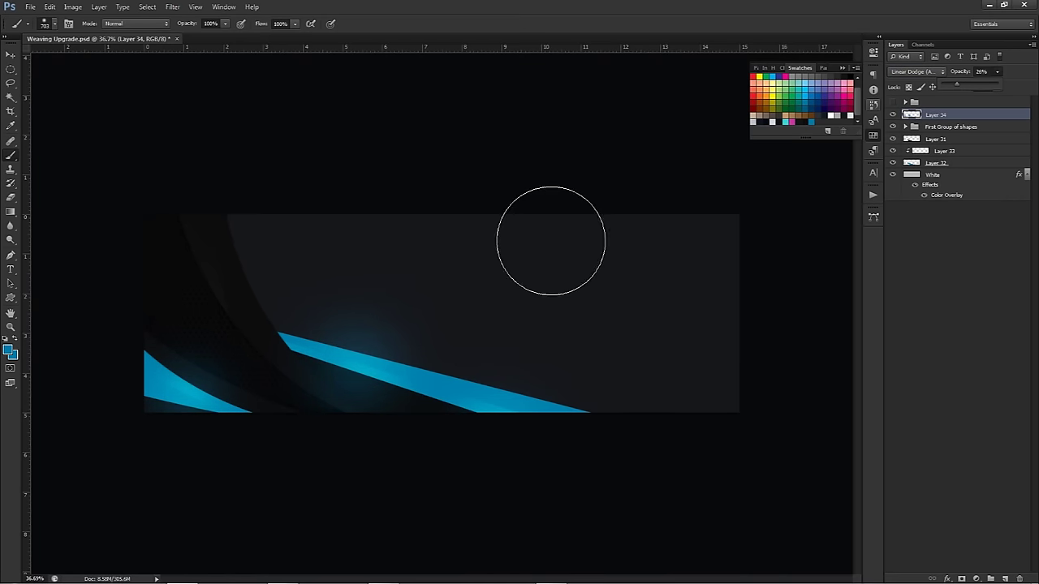
# Erase the glow spilling above and below the diagonal stripe with a soft Eraser.
pyautogui.press('e')
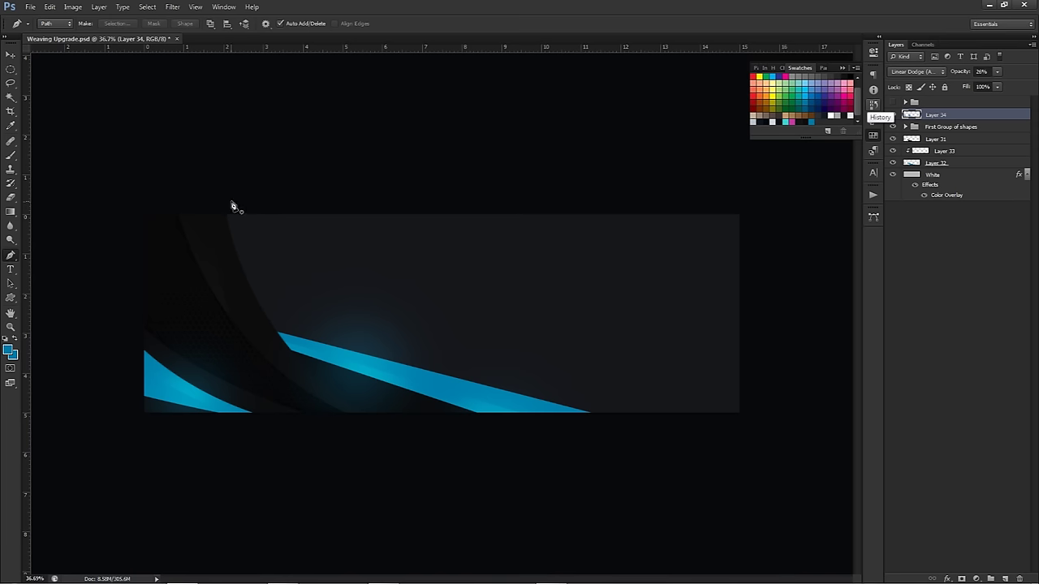
pyautogui.keyDown('alt'); pyautogui.rightClick(364, 298); pyautogui.keyUp('alt')
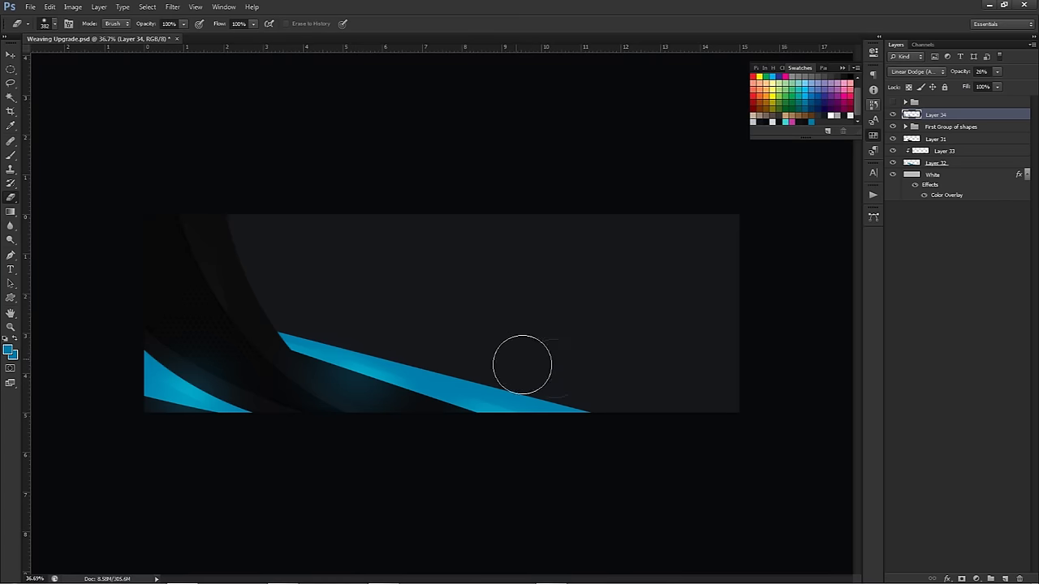
pyautogui.moveTo(326, 420)
pyautogui.mouseDown()
pyautogui.moveTo(316, 407)
pyautogui.moveTo(322, 424)
pyautogui.mouseUp()
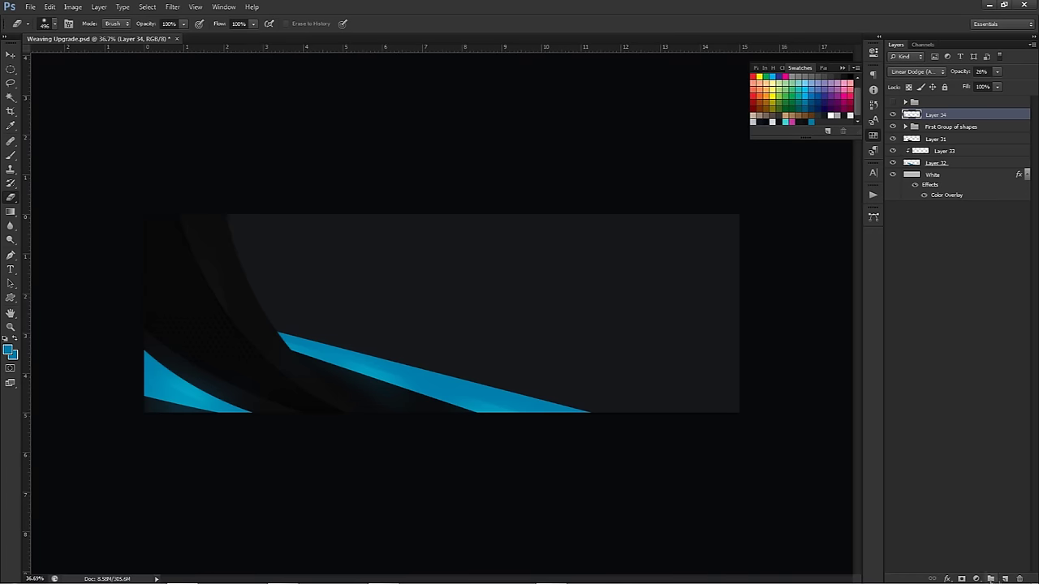
# Add a new layer above Layer 34 and set its blend mode to Linear Dodge (Add) for brushwork.
pyautogui.click(1005, 579)
pyautogui.press('b')
pyautogui.moveTo(283, 311)
pyautogui.mouseDown()
pyautogui.moveTo(285, 301)
pyautogui.moveTo(341, 300)
pyautogui.mouseUp()
pyautogui.click(916, 71)
pyautogui.click(909, 173)
# Paint large soft blue glows on Layer 35 at the banner's upper-left and lower-left corners.
pyautogui.moveTo(218, 265); pyautogui.dragTo(251, 255)
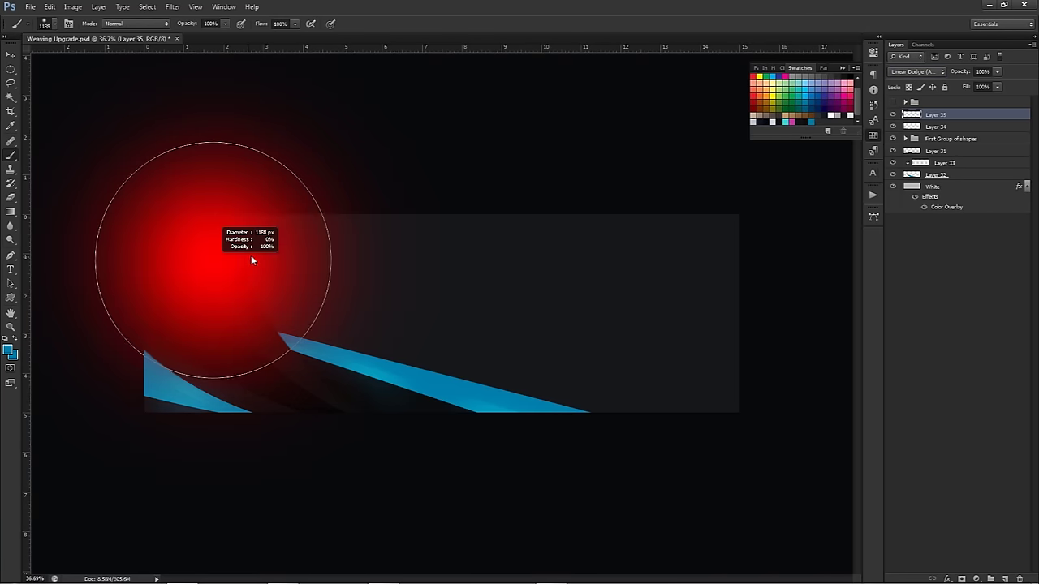
pyautogui.click(190, 108)
pyautogui.click(181, 130)
pyautogui.click(181, 127)
pyautogui.click(154, 457)
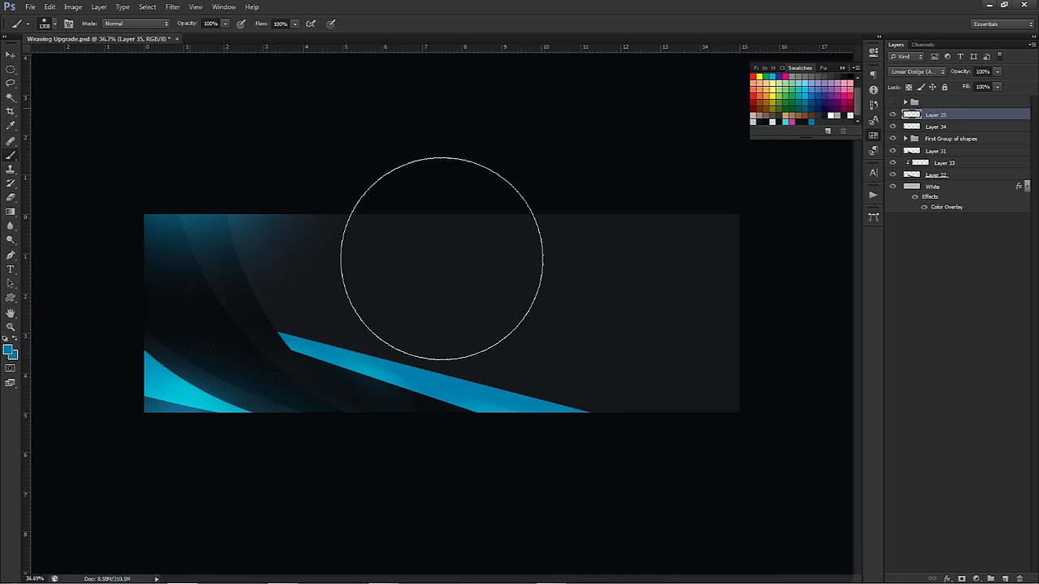
pyautogui.press('v')
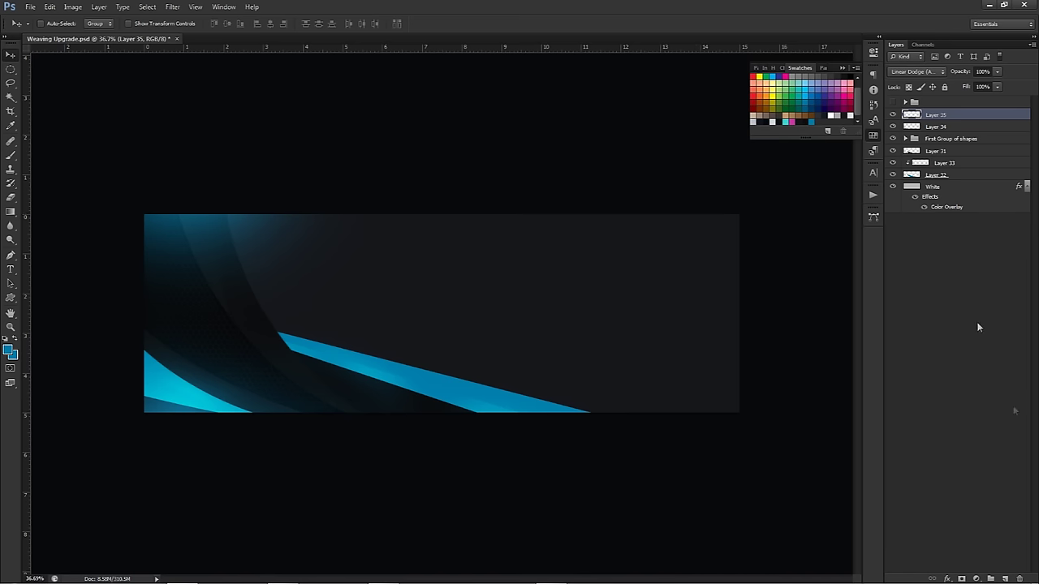
# Add a Brightness/Contrast adjustment layer above Layer 35 with brightness -29 and contrast 57.
pyautogui.click(981, 578)
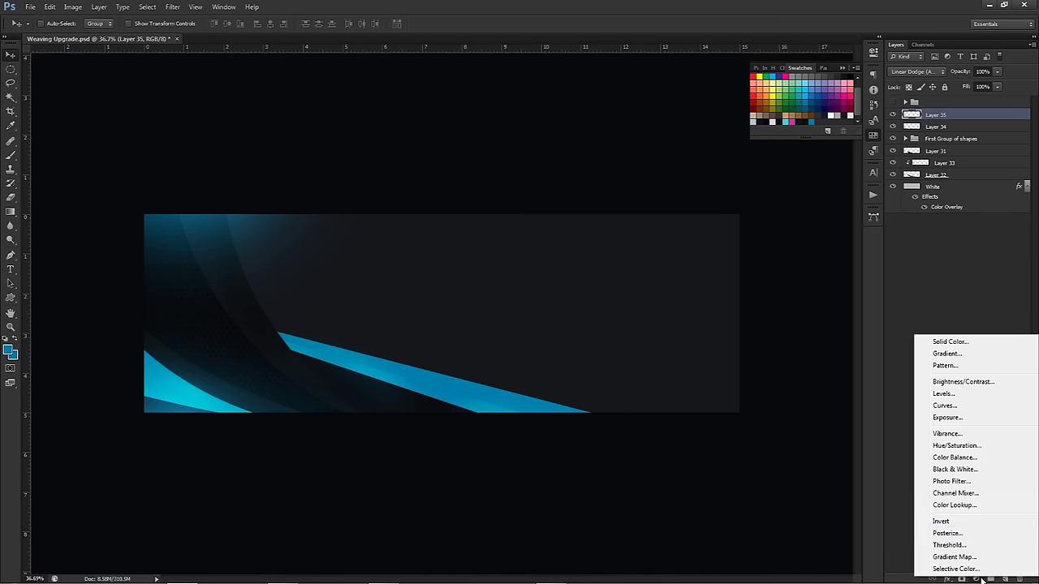
pyautogui.click(979, 382)
pyautogui.moveTo(801, 106); pyautogui.dragTo(789, 106)
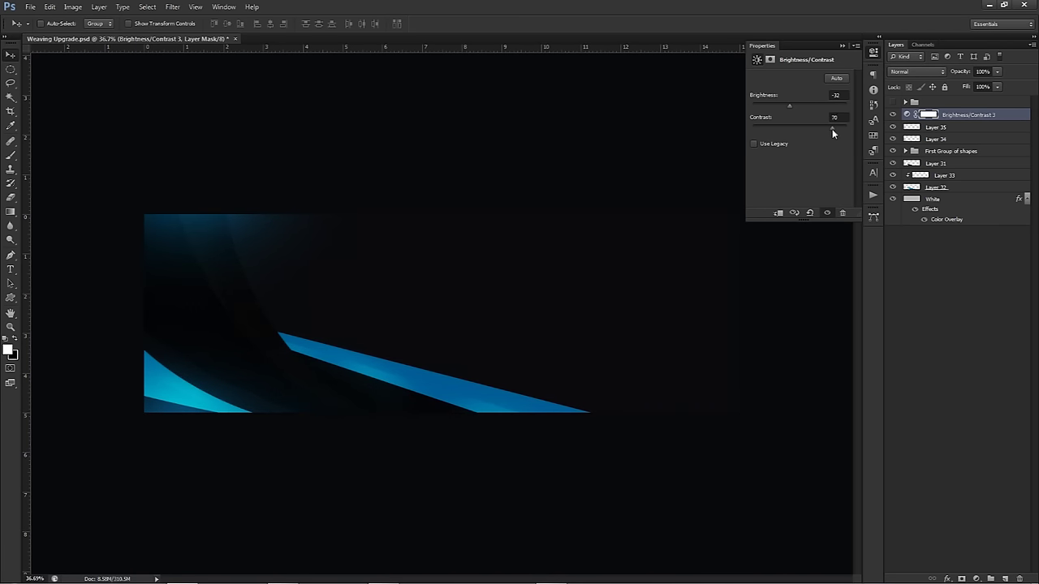
pyautogui.moveTo(791, 108); pyautogui.dragTo(791, 107)
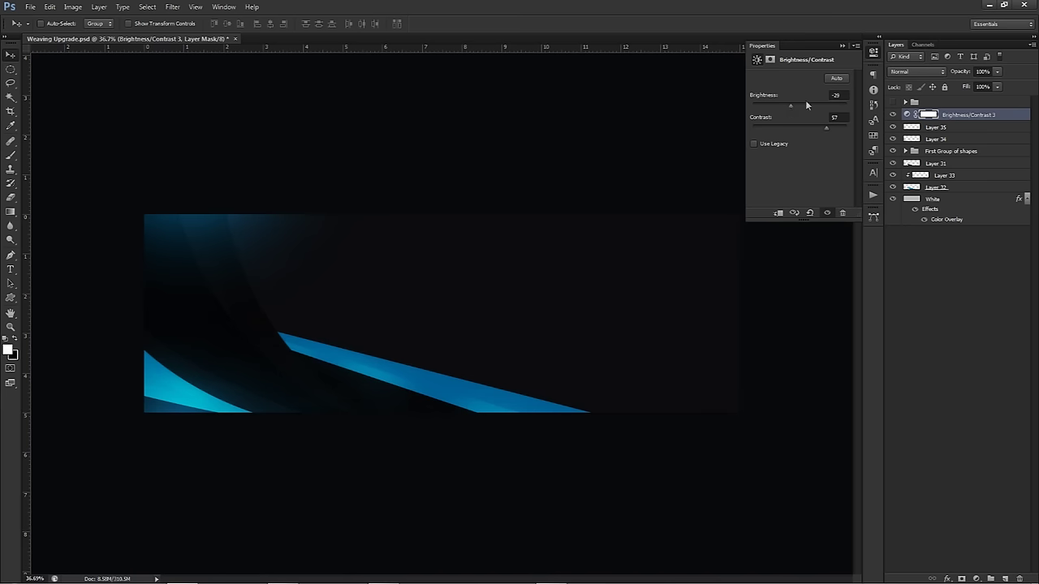
# Toggle the visibility of Layers 35 and 34 to compare the banner with and without each glow.
pyautogui.click(893, 128)
pyautogui.click(893, 129)
pyautogui.click(891, 138)
pyautogui.click(891, 138)
pyautogui.click(891, 138)
pyautogui.click(892, 138)
pyautogui.click(891, 138)
pyautogui.click(891, 138)
pyautogui.click(892, 138)
pyautogui.click(891, 138)
pyautogui.click(891, 138)
# Erase the leftover Layer 34 glow below the diagonal stripe, and reselect the Brightness/Contrast adjustment layer.
pyautogui.click(938, 139)
pyautogui.press('b')
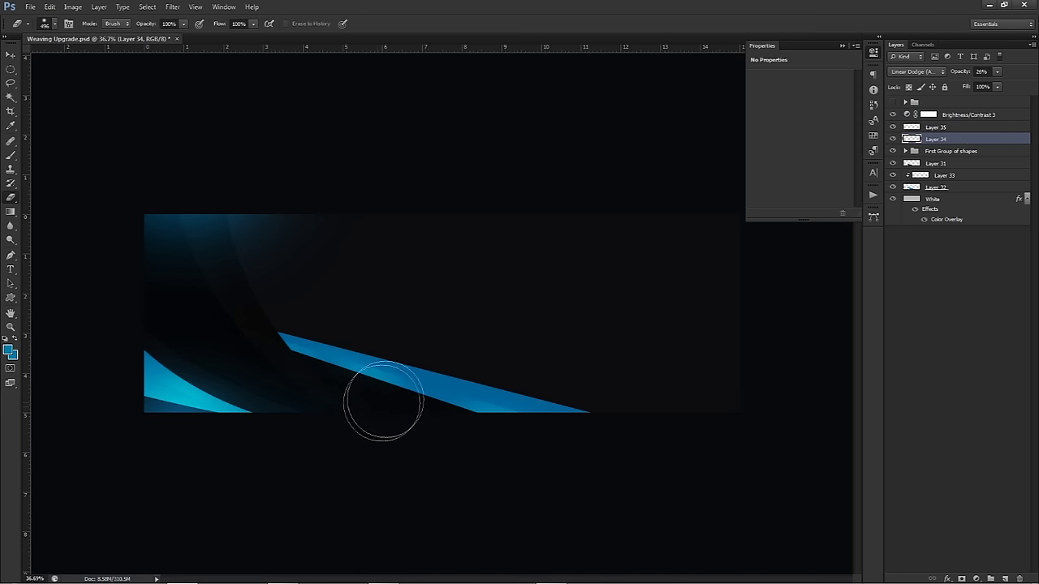
pyautogui.press('v')
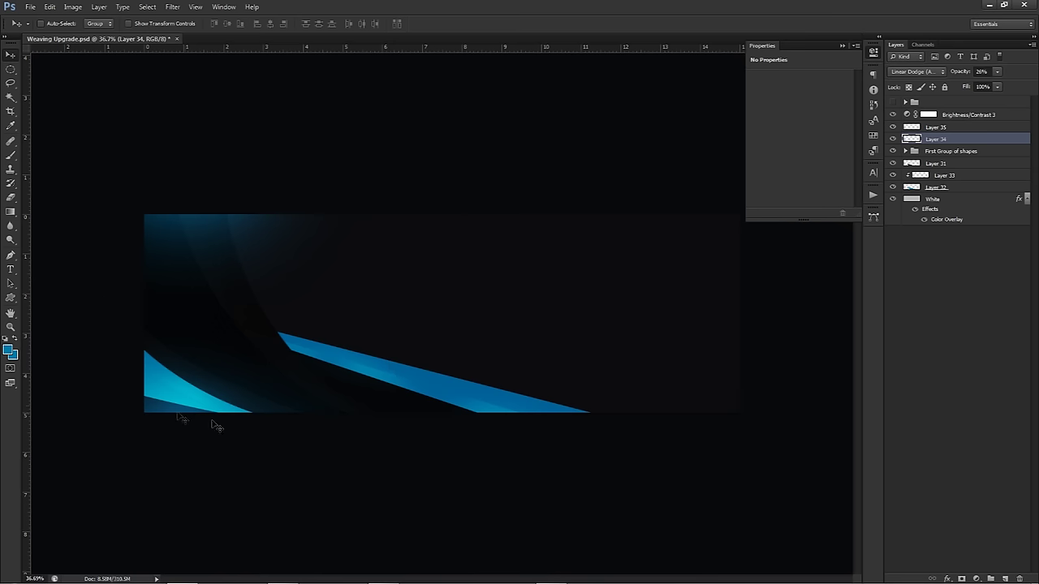
pyautogui.hotkey('alt', ']')
pyautogui.hotkey('alt', ']')
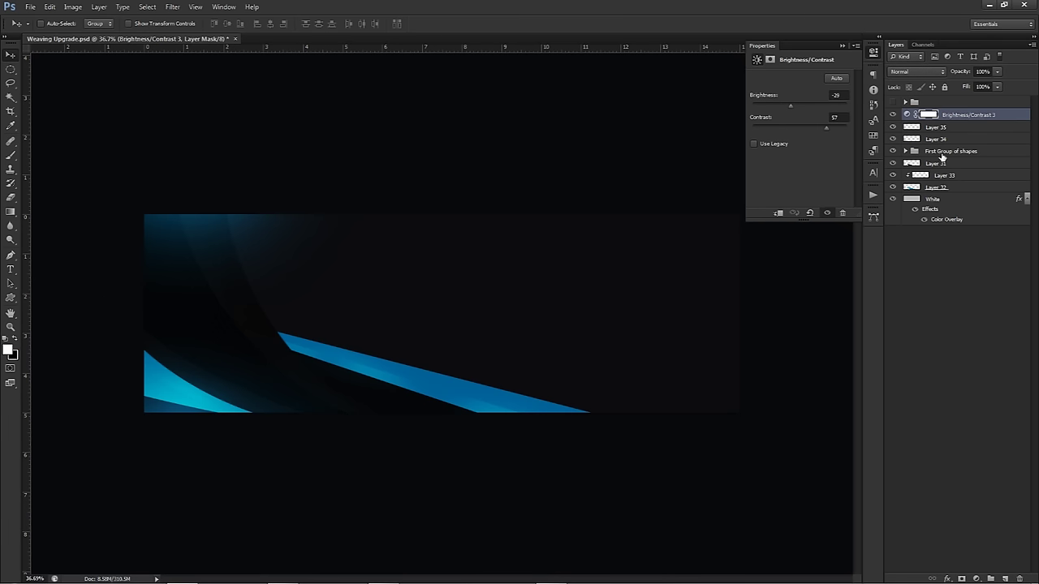
# Group all layers from Layer 35 down to Layer 32 and name the group L.
pyautogui.hotkey('alt', '[')
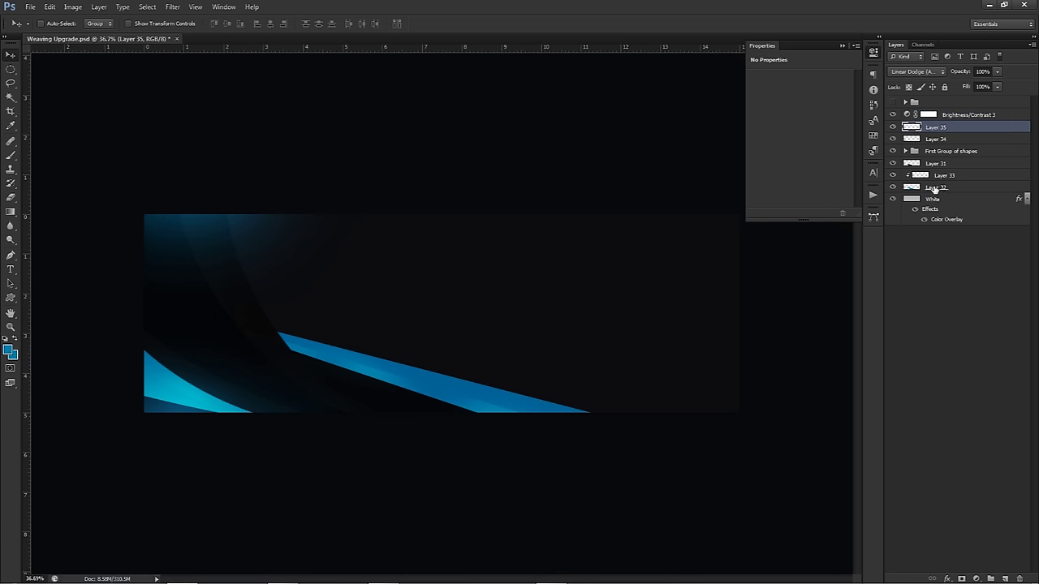
pyautogui.keyDown('shift'); pyautogui.click(936, 188); pyautogui.keyUp('shift')
pyautogui.hotkey('ctrl', 'g')
pyautogui.doubleClick(932, 127)
pyautogui.write('L')
pyautogui.press('Return')
pyautogui.moveTo(427, 339); pyautogui.dragTo(521, 283)
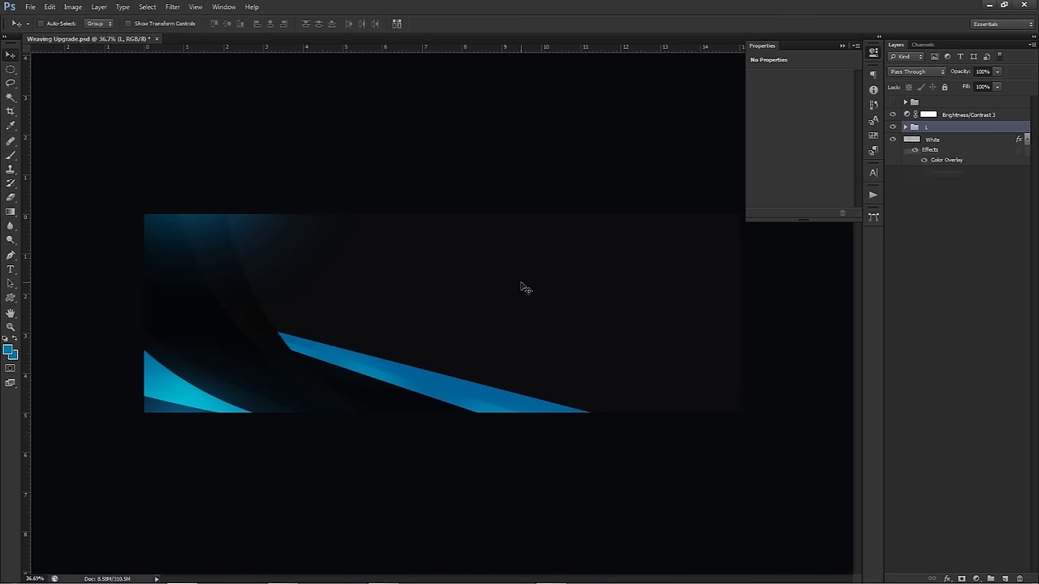
# Duplicate group L, flip the copy horizontally, and align it with the banner's right edge to mirror the original.
pyautogui.hotkey('ctrl', 'j')
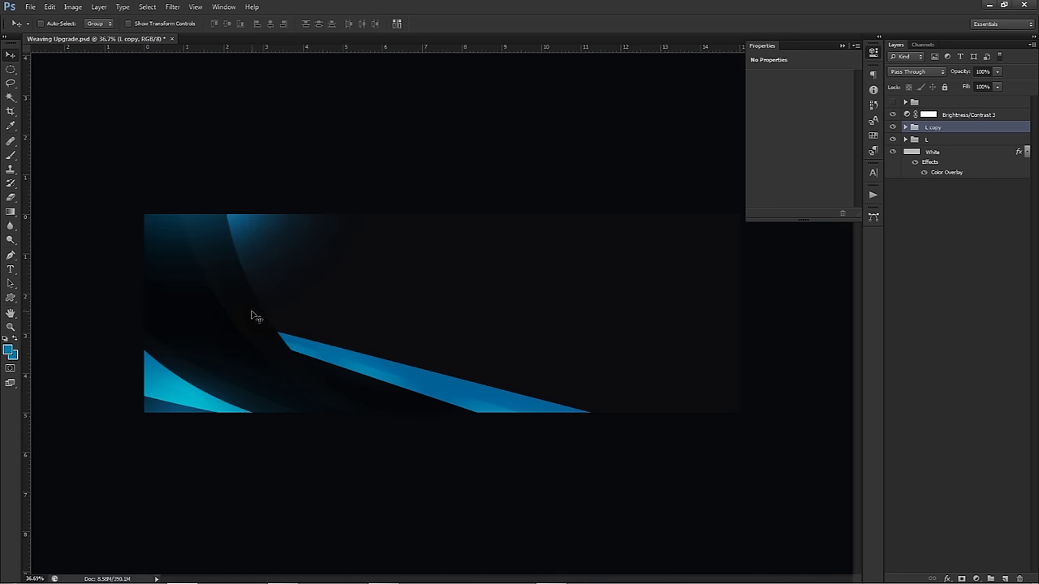
pyautogui.hotkey('ctrl', 't')
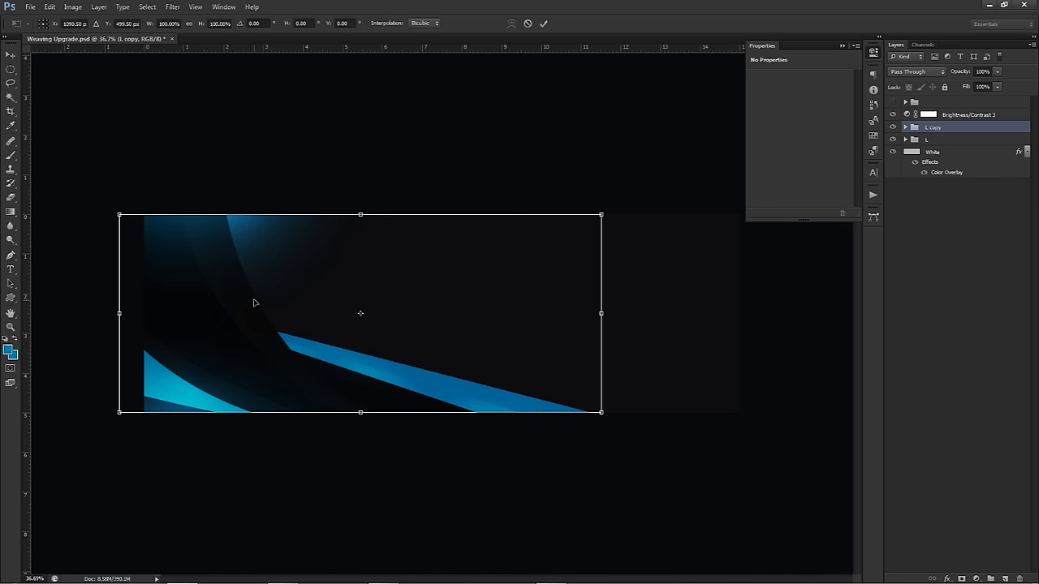
pyautogui.rightClick(536, 284)
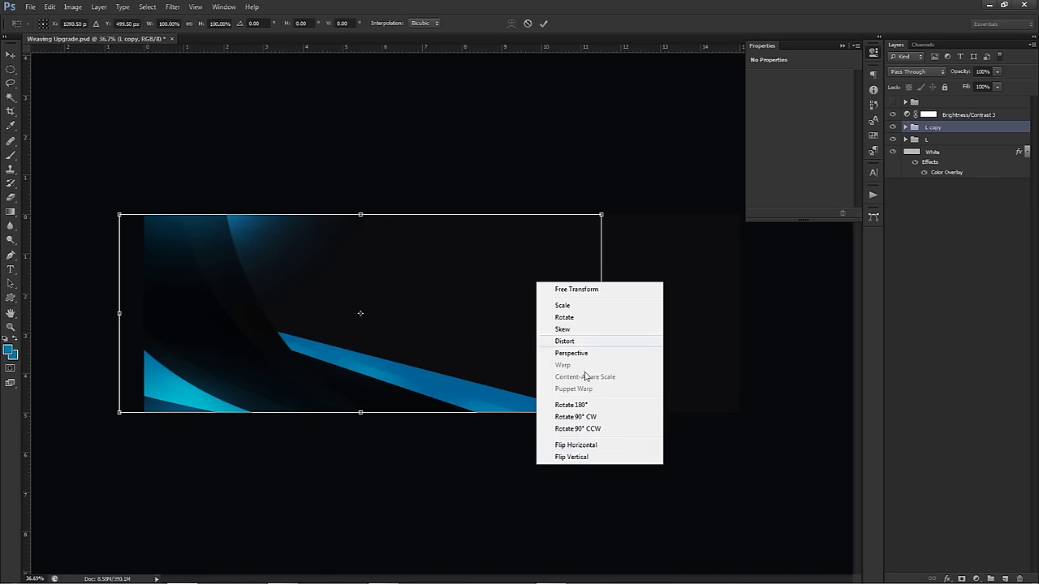
pyautogui.click(596, 446)
pyautogui.rightClick(546, 327)
pyautogui.click(447, 297)
pyautogui.moveTo(458, 301); pyautogui.dragTo(590, 308)
pyautogui.press('Return')
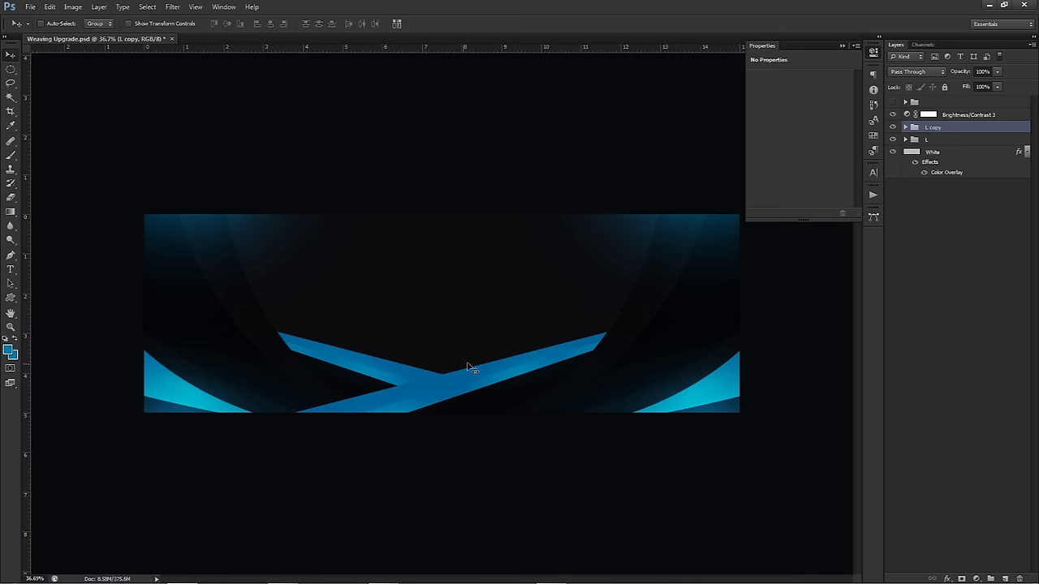
# Duplicate the mirrored group and flip the duplicate vertically within the banner's right half.
pyautogui.hotkey('ctrl', 'j')
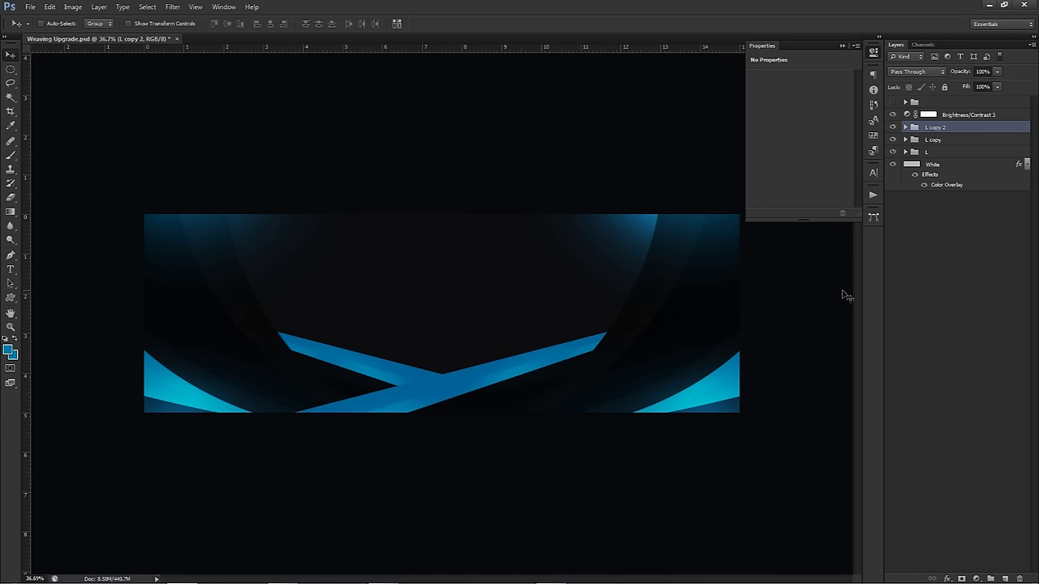
pyautogui.hotkey('ctrl', 't')
pyautogui.rightClick(654, 326)
pyautogui.click(690, 500)
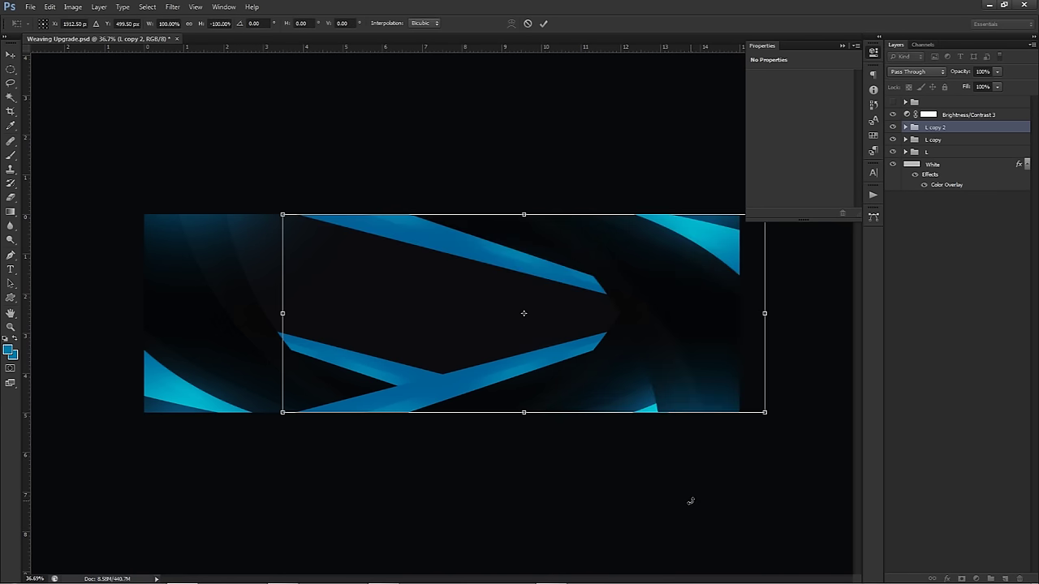
pyautogui.press('Return')
# Try another group copy flipped horizontally, aligned with the banner's left edge to mirror the design along the top.
pyautogui.moveTo(693, 362); pyautogui.dragTo(549, 363)
pyautogui.hotkey('ctrl', 't')
pyautogui.rightClick(546, 359)
pyautogui.click(566, 531)
pyautogui.rightClick(514, 354)
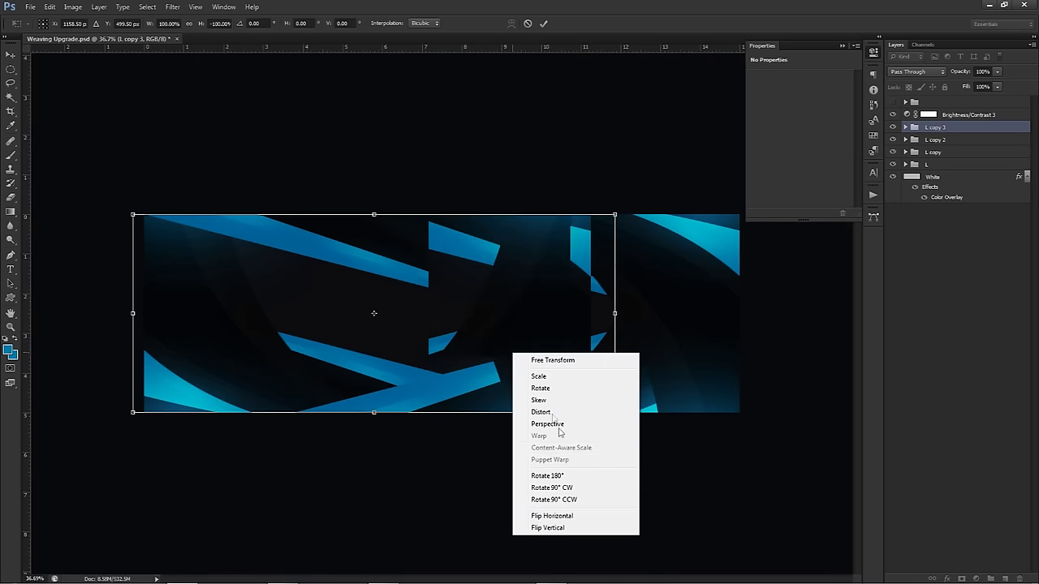
pyautogui.click(552, 516)
pyautogui.press('Return')
pyautogui.moveTo(409, 348); pyautogui.dragTo(456, 348)
pyautogui.hotkey('ctrl', 't')
pyautogui.rightClick(456, 347)
pyautogui.click(506, 527)
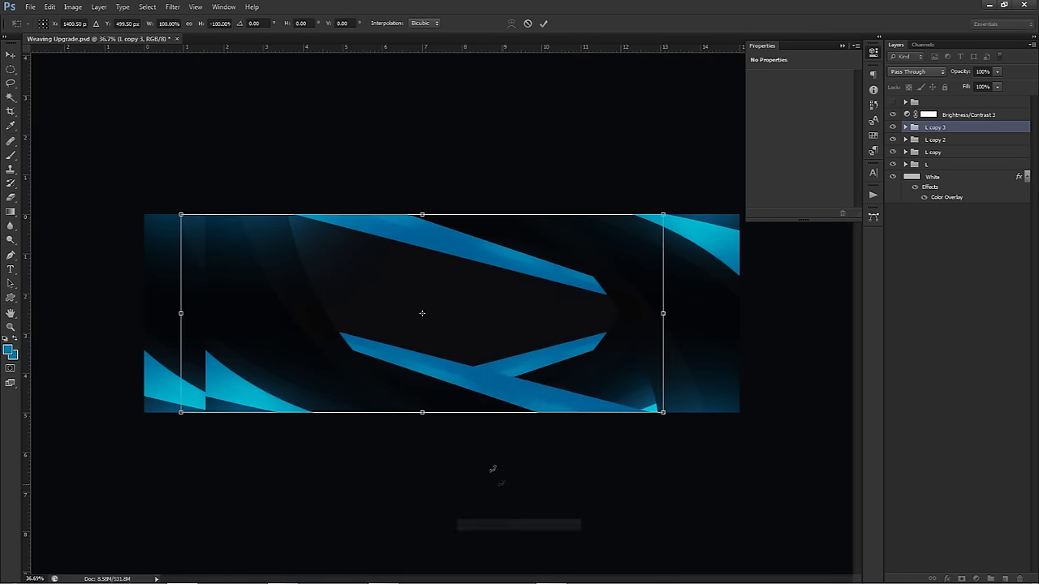
pyautogui.press('Return')
pyautogui.moveTo(383, 363); pyautogui.dragTo(319, 369)
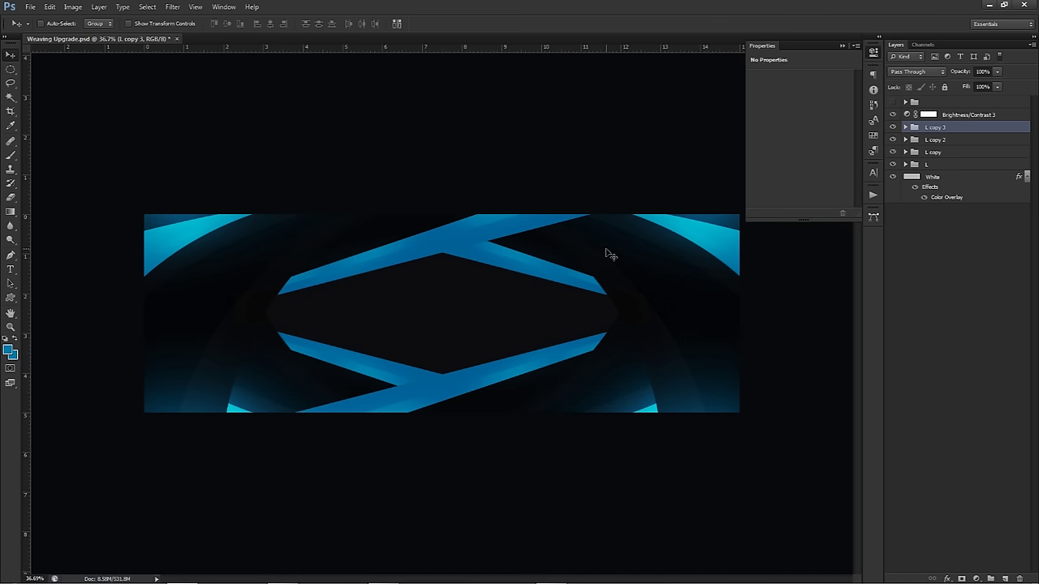
# Undo the last two group duplicates and their flips, keeping only groups L and L copy.
pyautogui.hotkey('ctrl', 'alt', 'z')
pyautogui.hotkey('ctrl', 'alt', 'z')
pyautogui.hotkey('ctrl', 'alt', 'z')
pyautogui.hotkey('ctrl', 'alt', 'z')
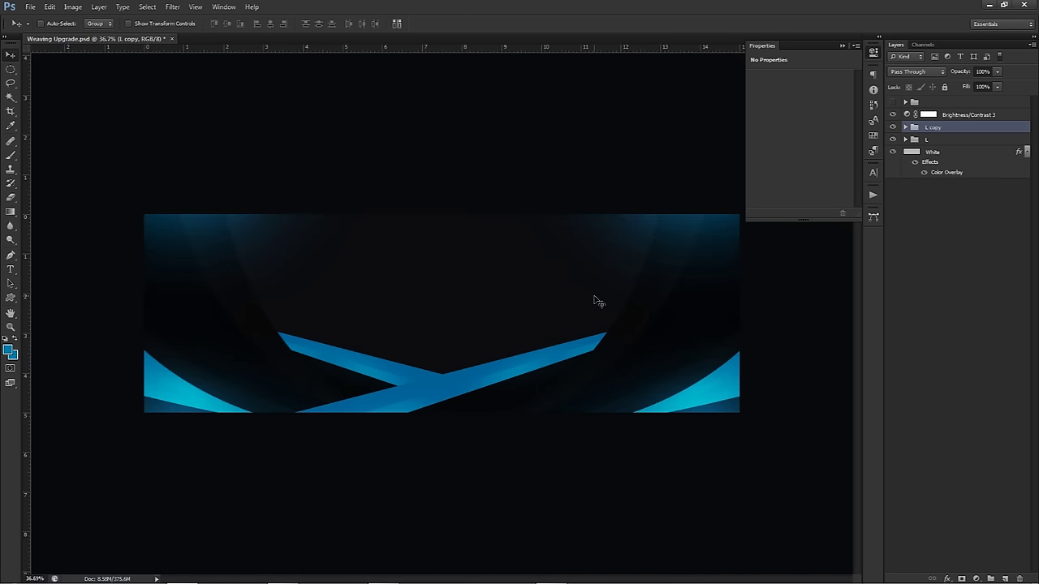
# Flip the L copy group vertically so its stripe runs along the banner's upper edge.
pyautogui.hotkey('ctrl', 't')
pyautogui.rightClick(598, 317)
pyautogui.click(654, 492)
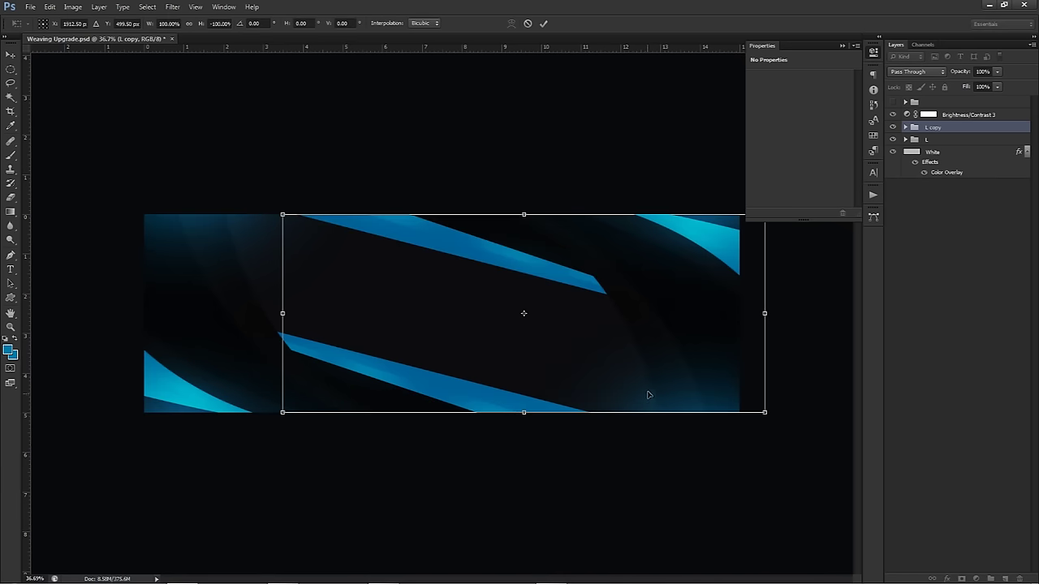
pyautogui.press('Return')
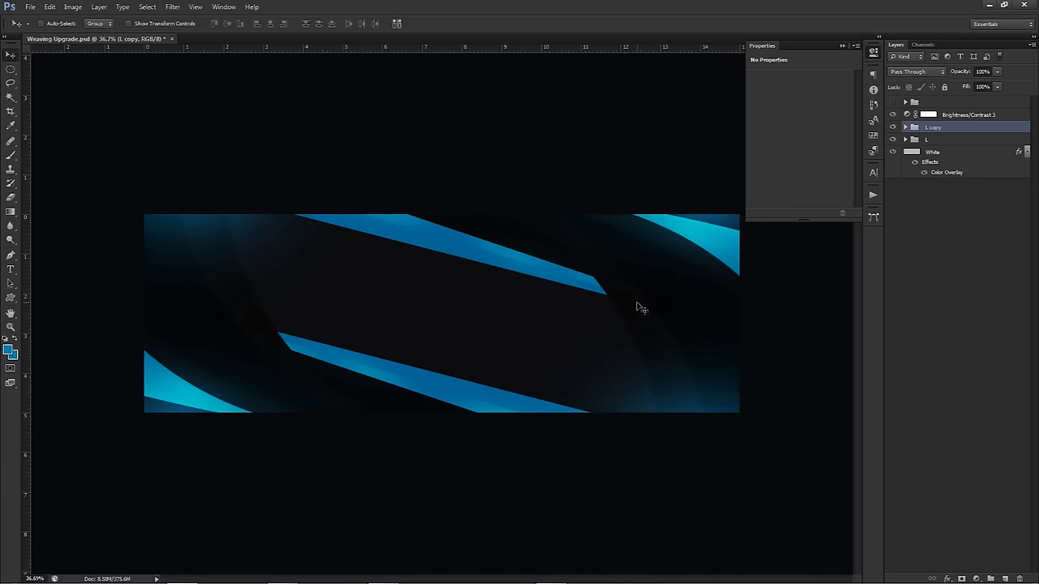
# Hide the White layer's Color Overlay effect and raise the layer's lightness to +65 with Hue/Saturation.
pyautogui.click(926, 173)
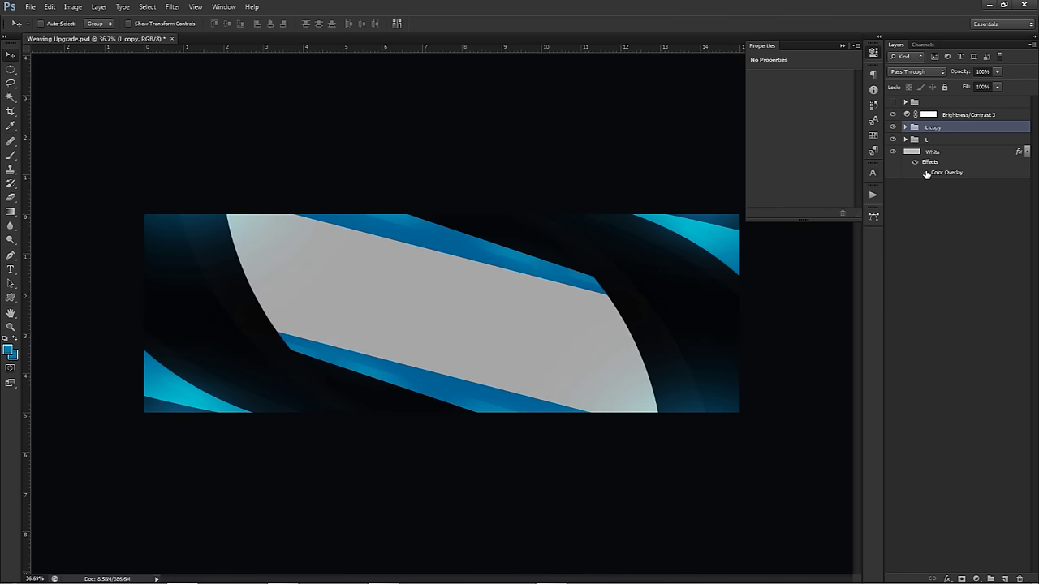
pyautogui.click(949, 173)
pyautogui.click(927, 117)
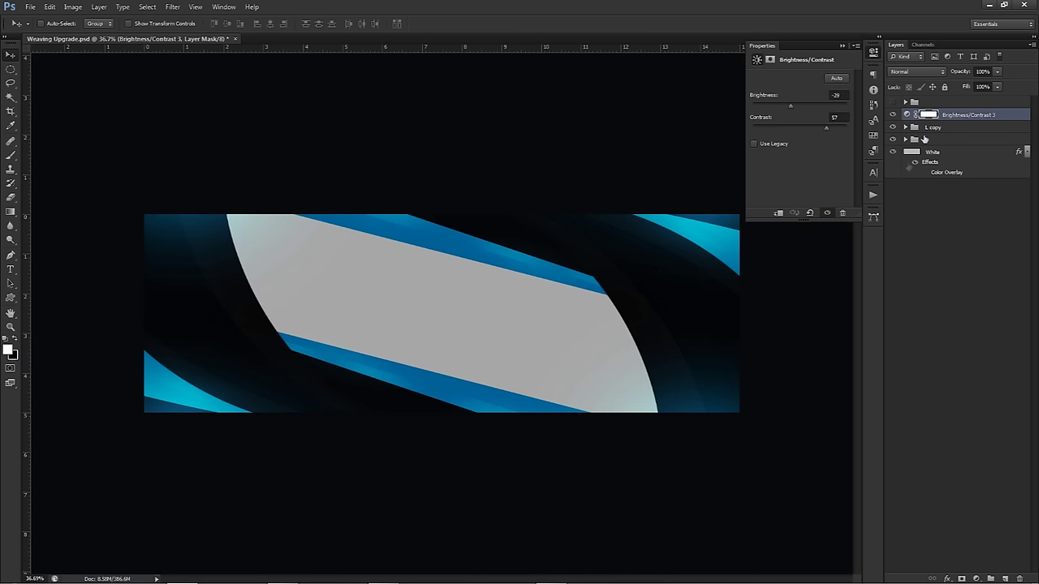
pyautogui.click(926, 162)
pyautogui.hotkey('ctrl', 'u')
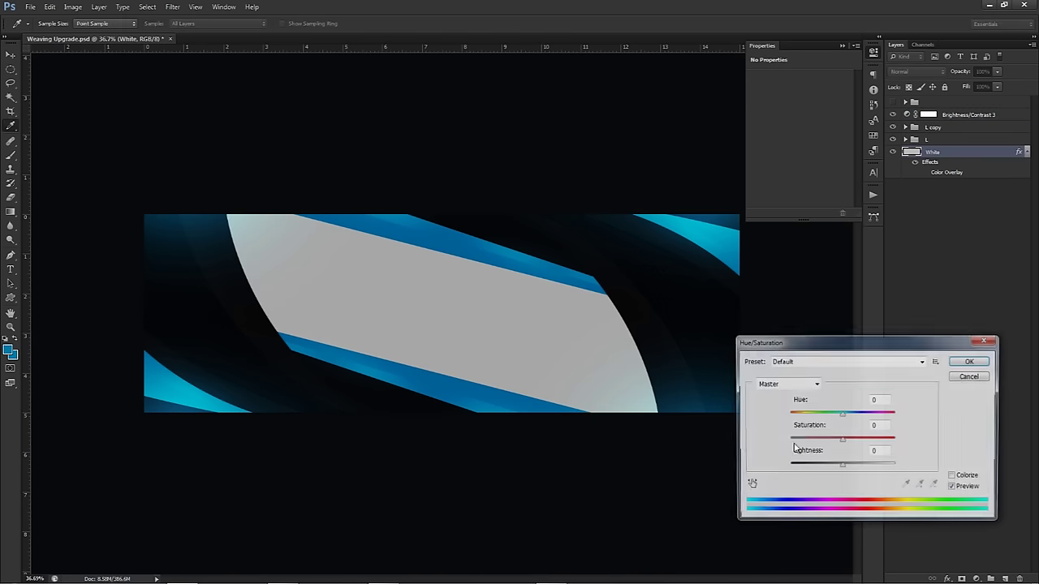
pyautogui.moveTo(845, 466); pyautogui.dragTo(877, 464)
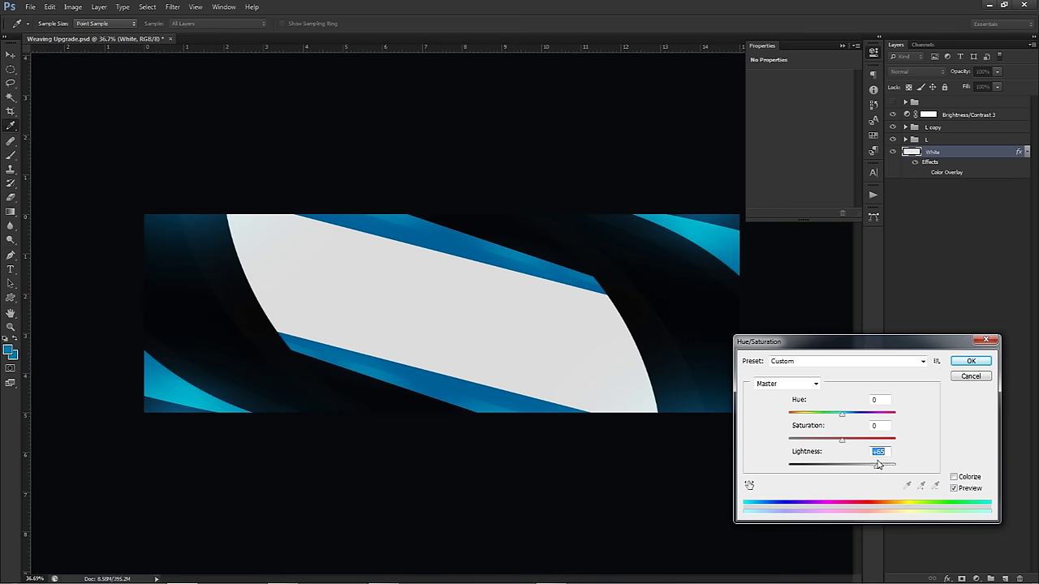
pyautogui.click(971, 362)
# Add a text layer reading BANNER at the centre of the light area.
pyautogui.press('t')
pyautogui.click(430, 299)
pyautogui.write('BANNERD')
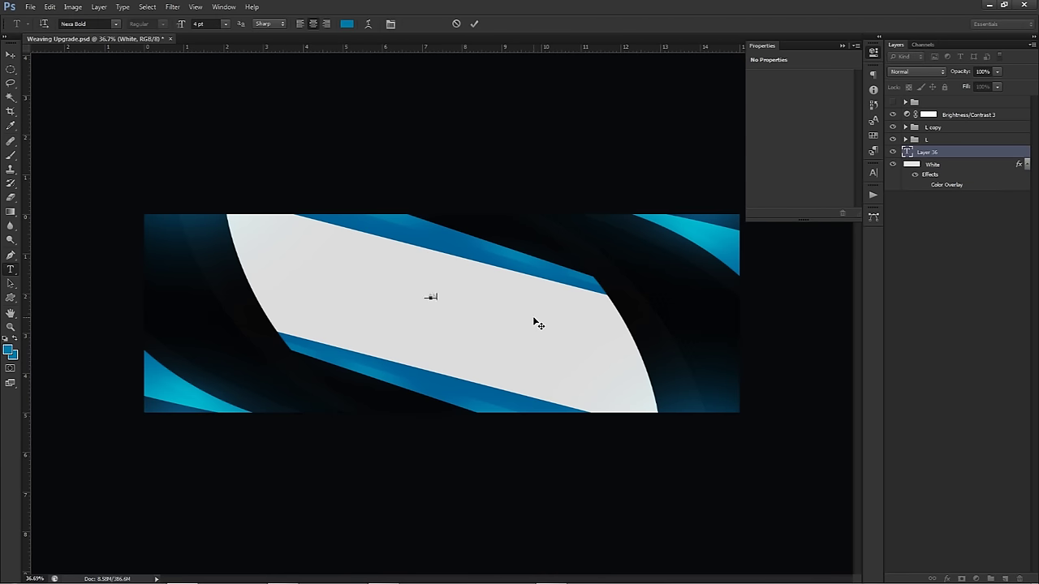
pyautogui.press('BackSpace')
# Set the BANNER text in the Montroc font at 24 pt.
pyautogui.hotkey('ctrl', 'a')
pyautogui.click(871, 175)
pyautogui.click(781, 178)
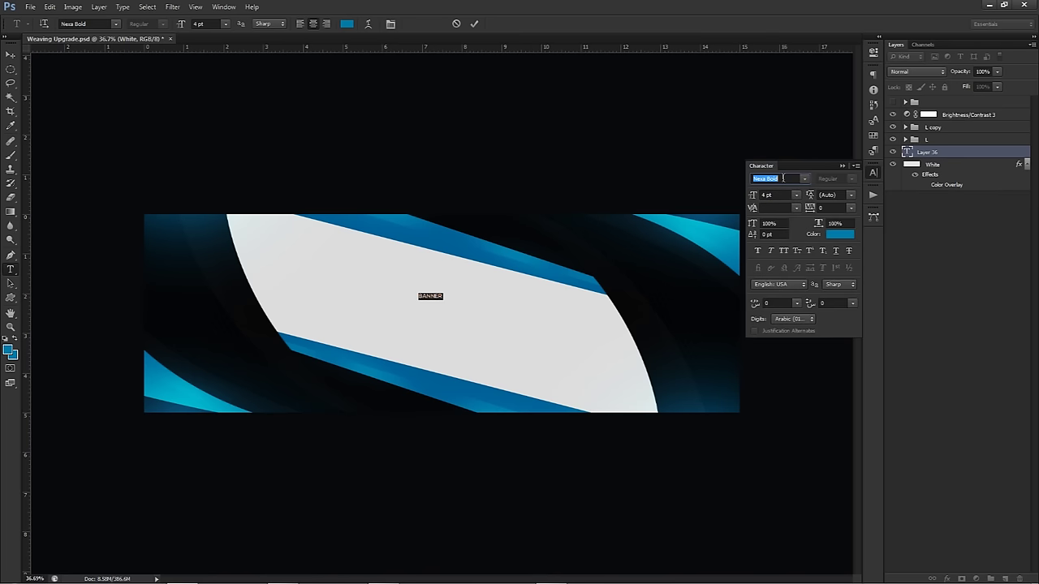
pyautogui.write('Montroc')
pyautogui.press('Tab')
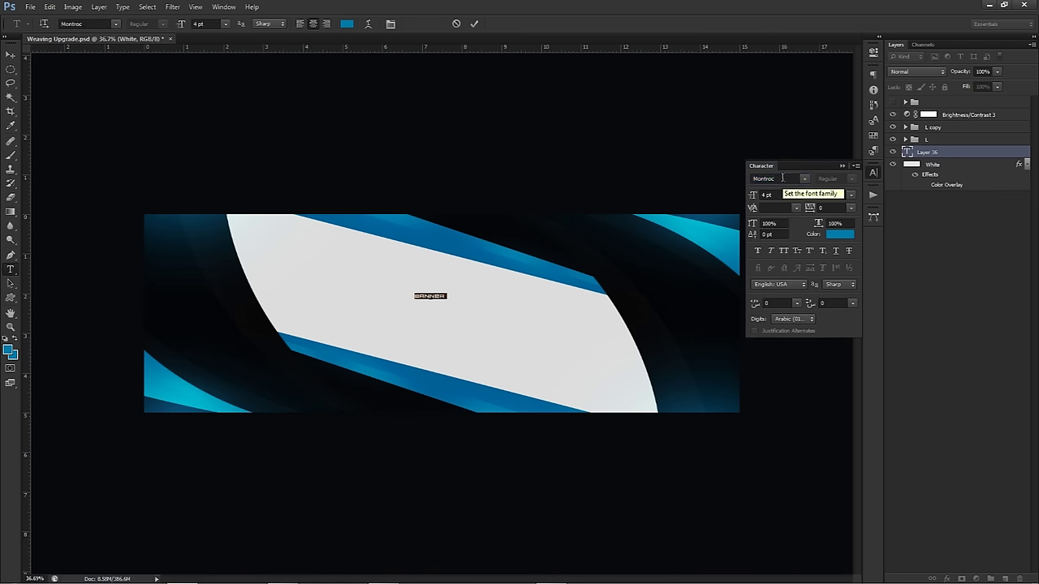
pyautogui.press('Up')
pyautogui.press('Up')
pyautogui.press('Up')
pyautogui.press('Up')
pyautogui.press('Up')
pyautogui.press('Up')
pyautogui.press('Up')
pyautogui.press('Up')
pyautogui.press('Up')
pyautogui.press('Up')
pyautogui.press('Up')
pyautogui.press('Up')
pyautogui.press('Up')
pyautogui.press('Up')
pyautogui.press('Up')
pyautogui.press('Up')
pyautogui.press('Up')
pyautogui.press('Up')
pyautogui.press('Up')
pyautogui.press('Up')
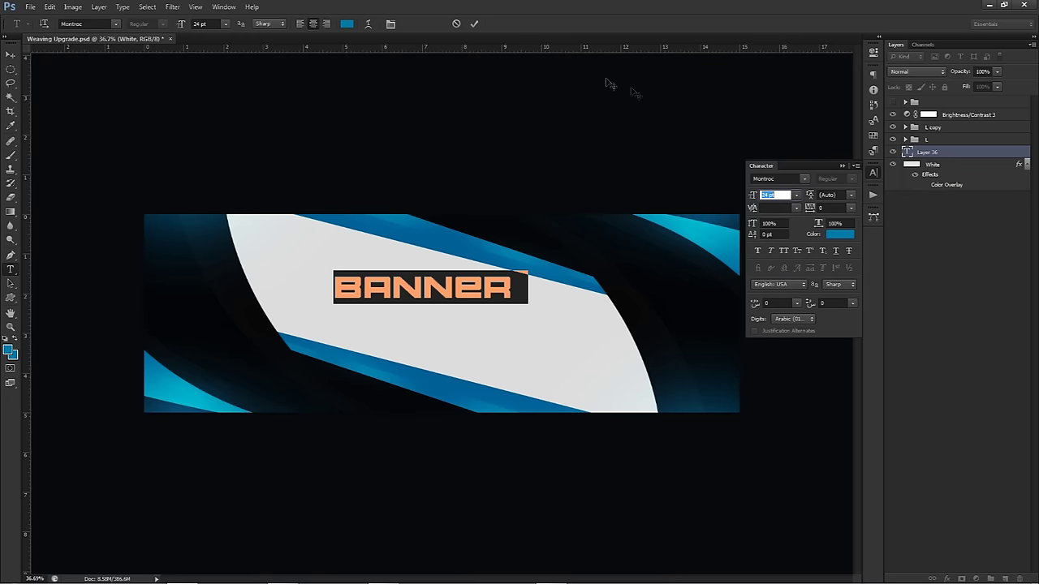
pyautogui.click(474, 24)
# Duplicate the BANNER text just below the original and change the duplicate's wording to DESIGN.
pyautogui.press('v')
pyautogui.moveTo(524, 242); pyautogui.dragTo(524, 261)
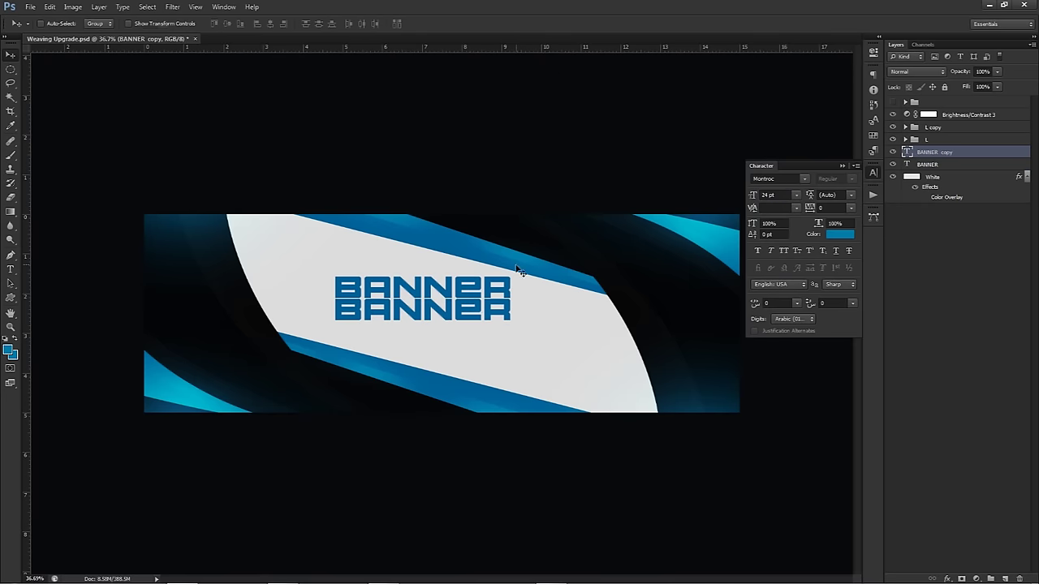
pyautogui.press('t')
pyautogui.doubleClick(474, 302)
pyautogui.write('DESIGN')
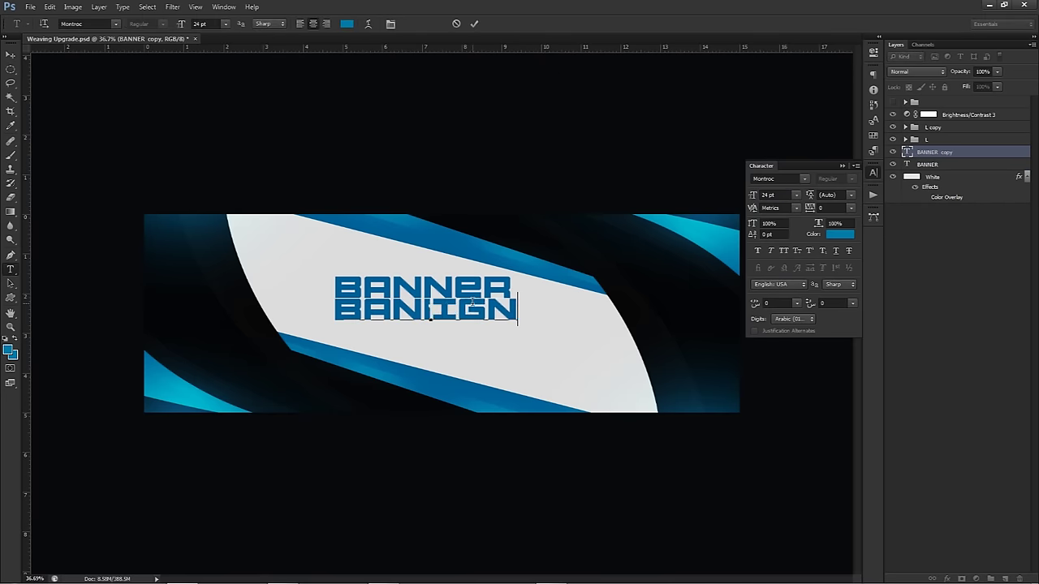
# Set the DESIGN text in Kenyan Coffee at 30 pt and move it slightly down and to the right beneath BANNER.
pyautogui.hotkey('ctrl', 'a')
pyautogui.click(778, 178)
pyautogui.write('ken')
pyautogui.click(773, 195)
pyautogui.write('30')
pyautogui.click(474, 23)
pyautogui.moveTo(501, 257); pyautogui.dragTo(516, 283)
# Change the BANNER text's font to Pixmisa and move it directly above DESIGN.
pyautogui.click(924, 164)
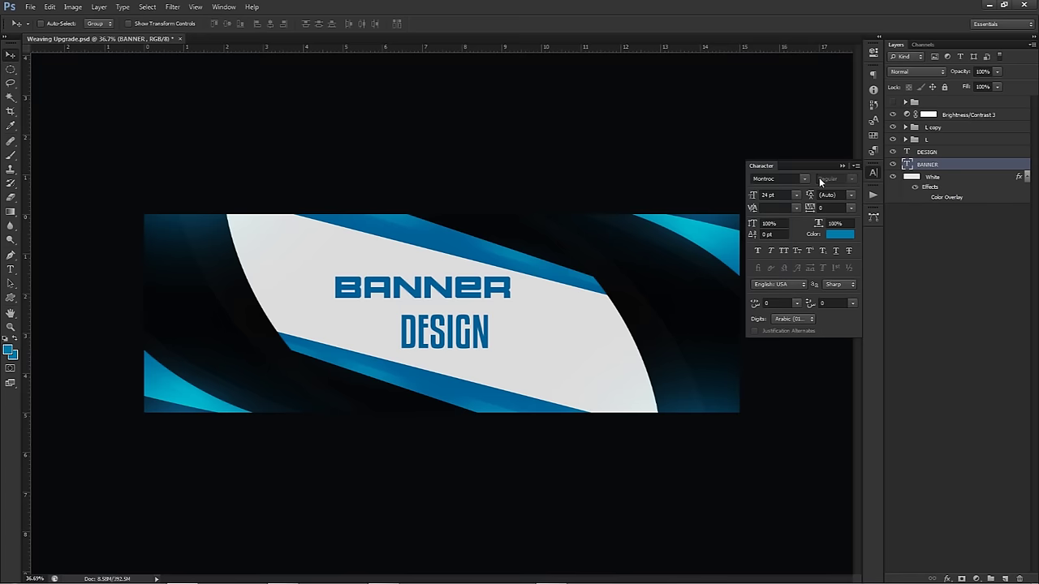
pyautogui.click(804, 179)
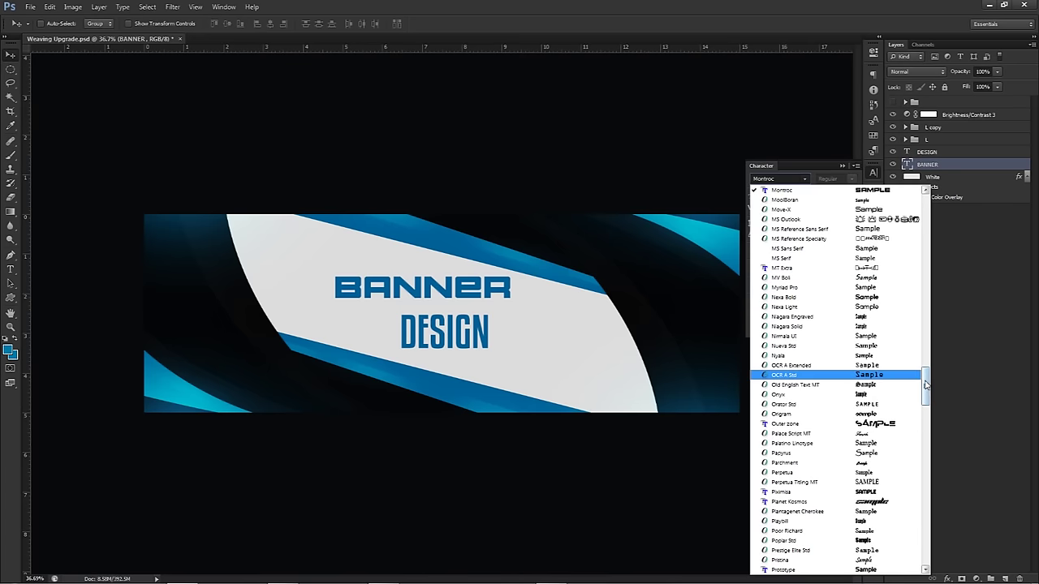
pyautogui.moveTo(927, 387); pyautogui.dragTo(927, 389)
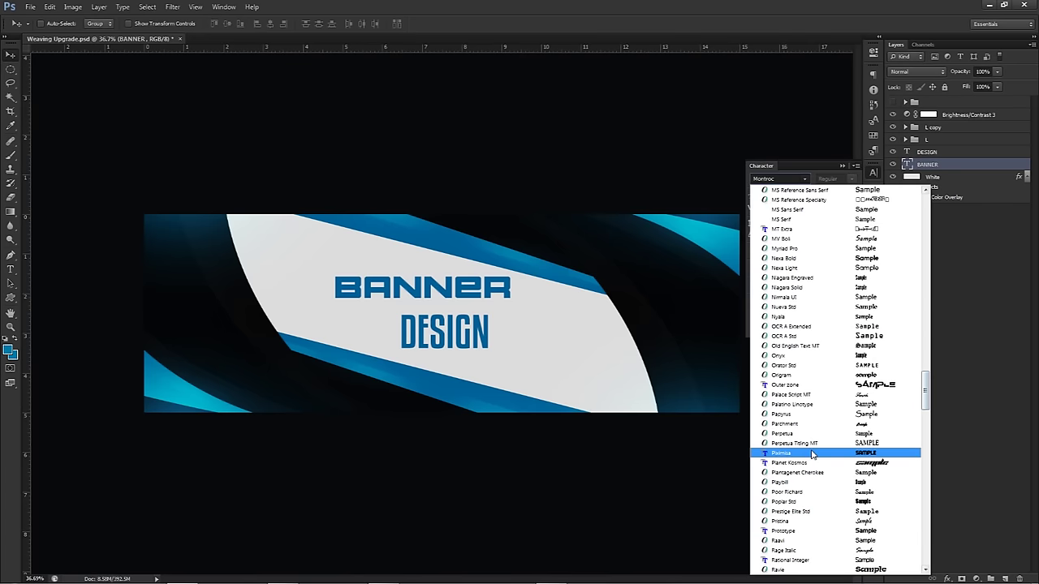
pyautogui.click(885, 453)
pyautogui.moveTo(486, 294); pyautogui.dragTo(501, 311)
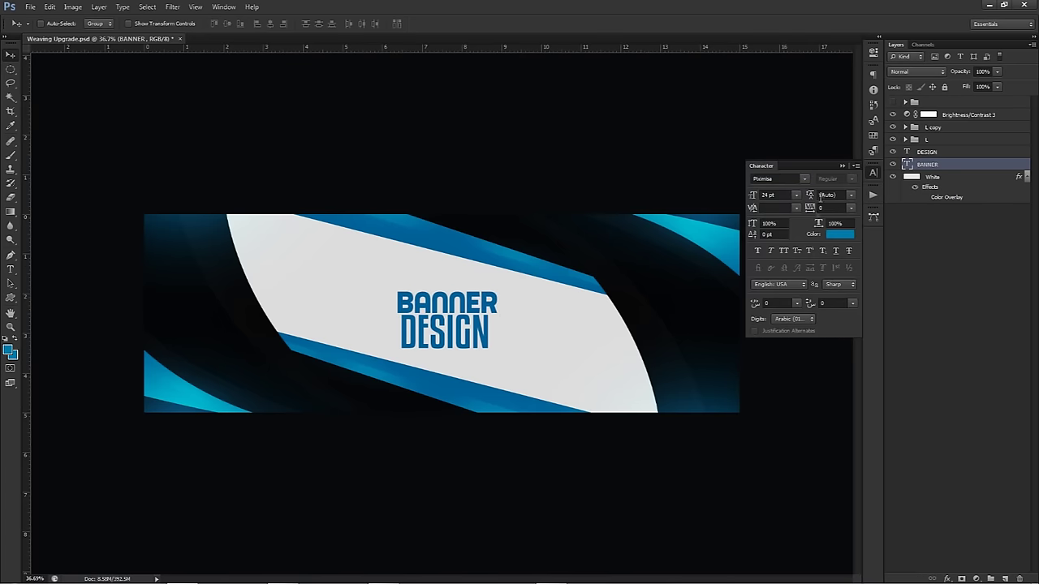
# Change the BANNER text's font to Built Titling and set its size to 32 pt.
pyautogui.click(803, 178)
pyautogui.moveTo(936, 283); pyautogui.dragTo(939, 226)
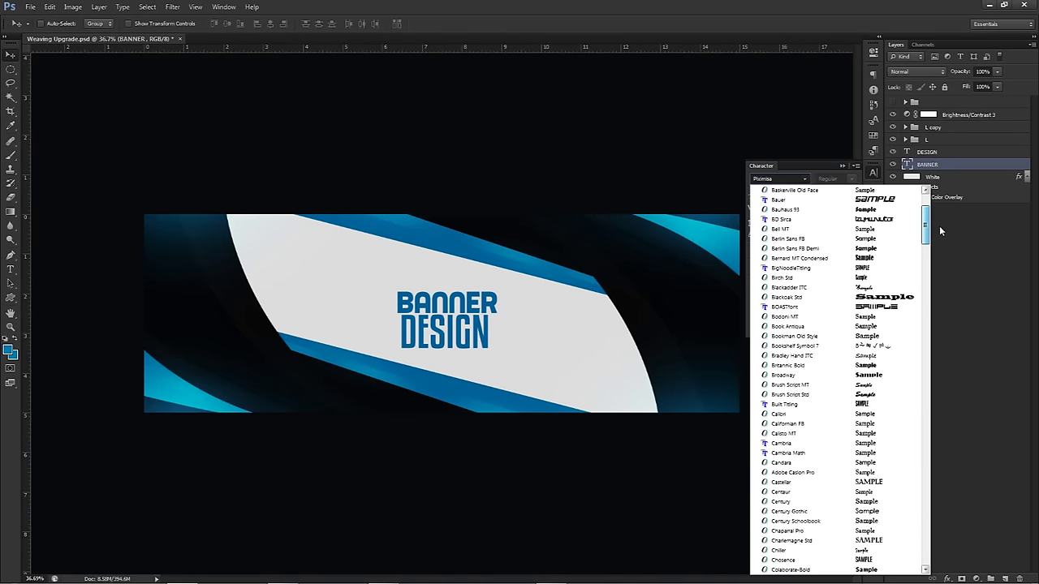
pyautogui.click(825, 404)
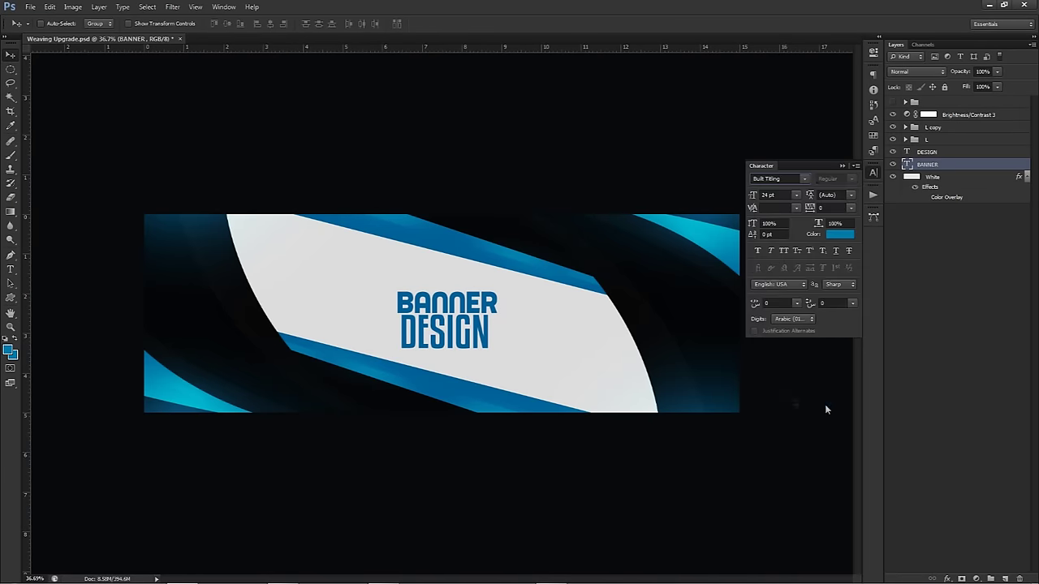
pyautogui.hotkey('ctrl', 'shift', '.')
pyautogui.hotkey('ctrl', 'shift', '.')
pyautogui.moveTo(755, 196); pyautogui.dragTo(760, 196)
pyautogui.doubleClick(776, 194)
pyautogui.write('32')
pyautogui.press('Return')
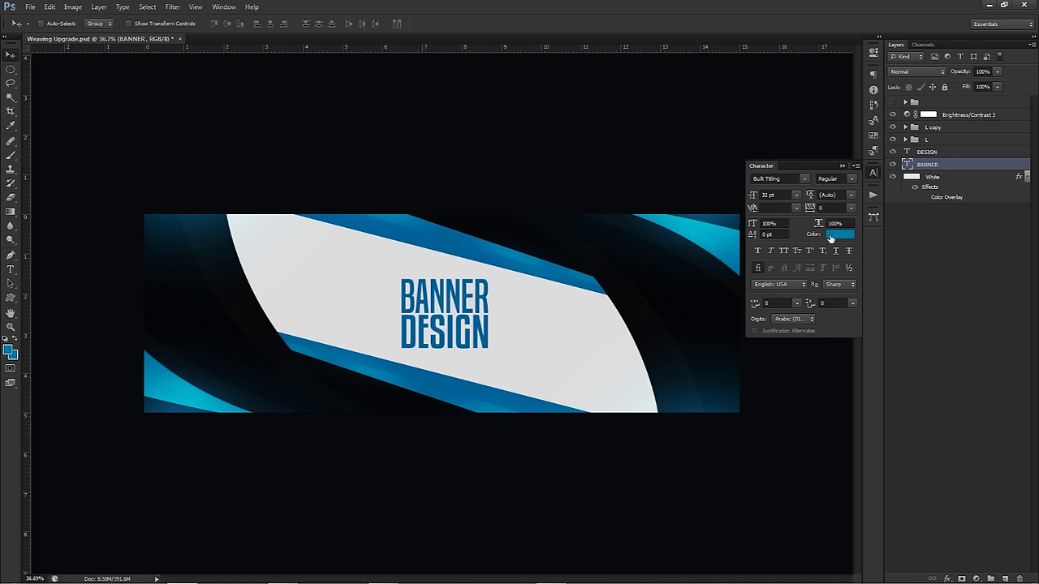
# Recolour the DESIGN text dark grey and move both text layers above the Brightness/Contrast adjustment layer.
pyautogui.click(925, 154)
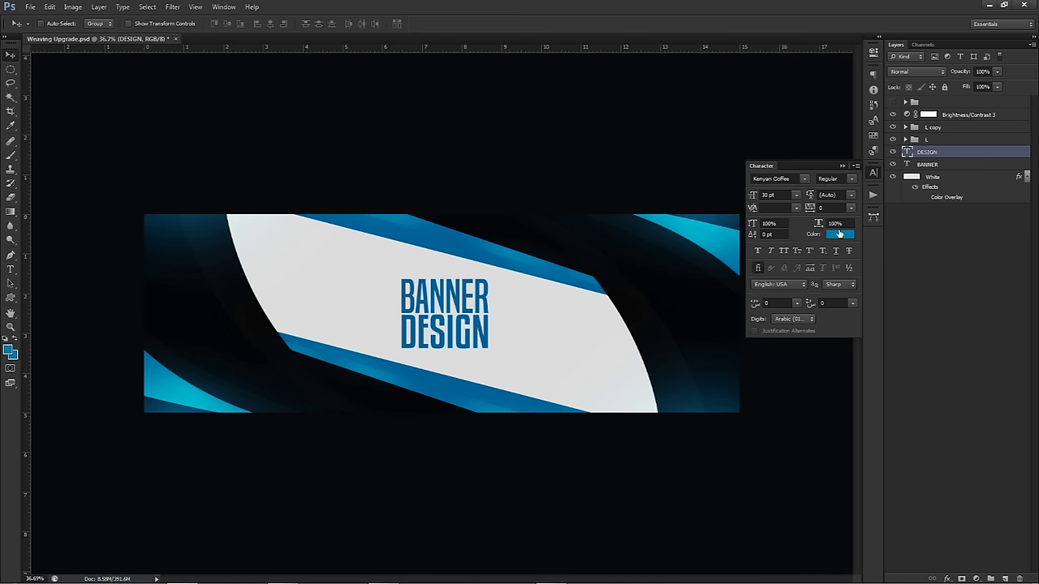
pyautogui.click(843, 234)
pyautogui.click(656, 285)
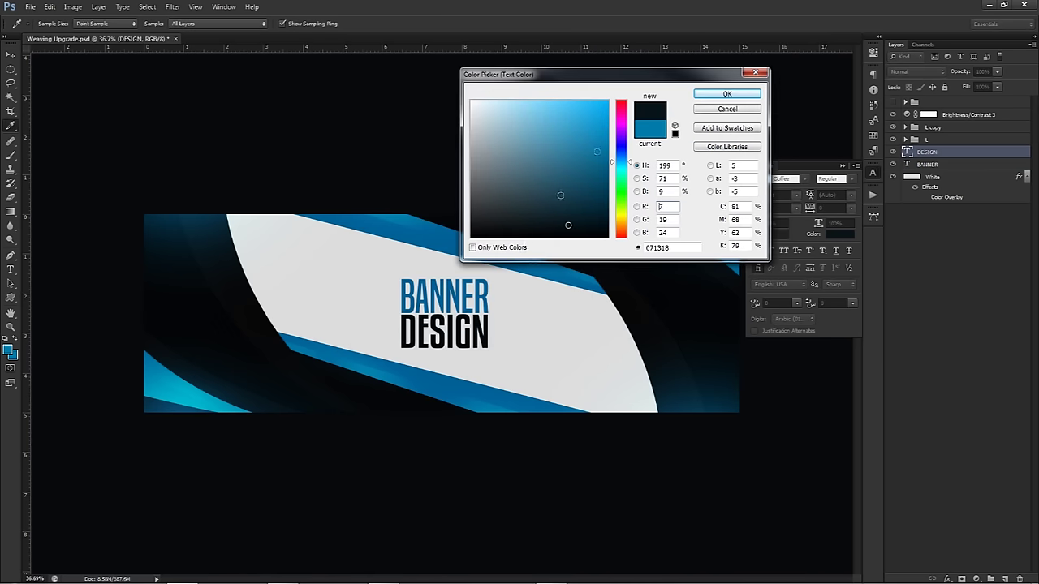
pyautogui.click(502, 239)
pyautogui.click(489, 205)
pyautogui.click(727, 94)
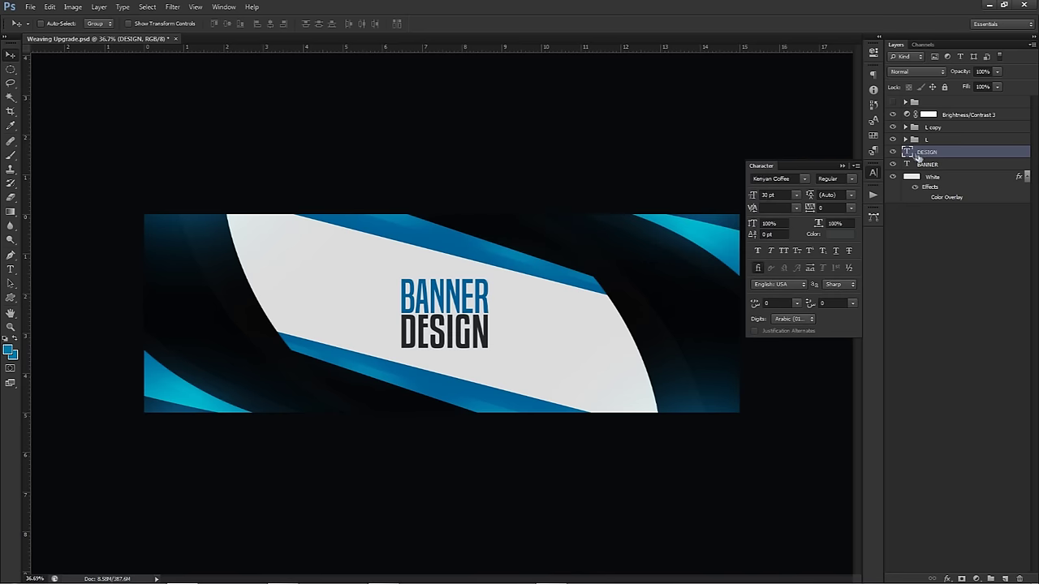
pyautogui.keyDown('shift'); pyautogui.click(932, 164); pyautogui.keyUp('shift')
pyautogui.moveTo(932, 164); pyautogui.dragTo(933, 108)
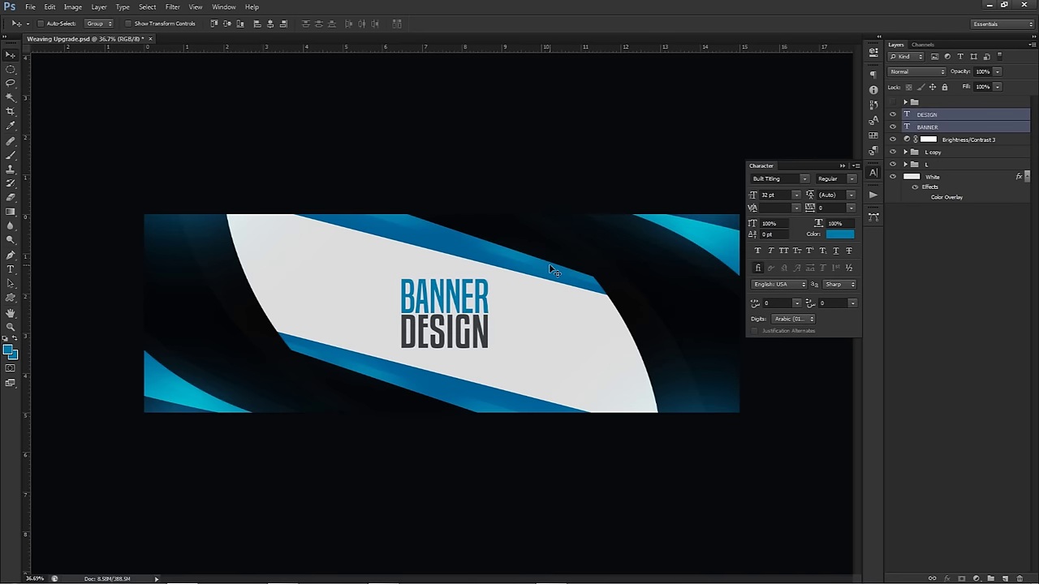
# Skew the BANNER and DESIGN text layers upward to the right and nudge them into the banner's centre.
pyautogui.hotkey('ctrl', 't')
pyautogui.moveTo(550, 274)
pyautogui.mouseDown()
pyautogui.moveTo(552, 284)
pyautogui.moveTo(545, 264)
pyautogui.mouseUp()
pyautogui.rightClick(471, 300)
pyautogui.click(500, 349)
pyautogui.moveTo(484, 278); pyautogui.dragTo(494, 273)
pyautogui.press('Return')
pyautogui.moveTo(487, 330); pyautogui.dragTo(483, 328)
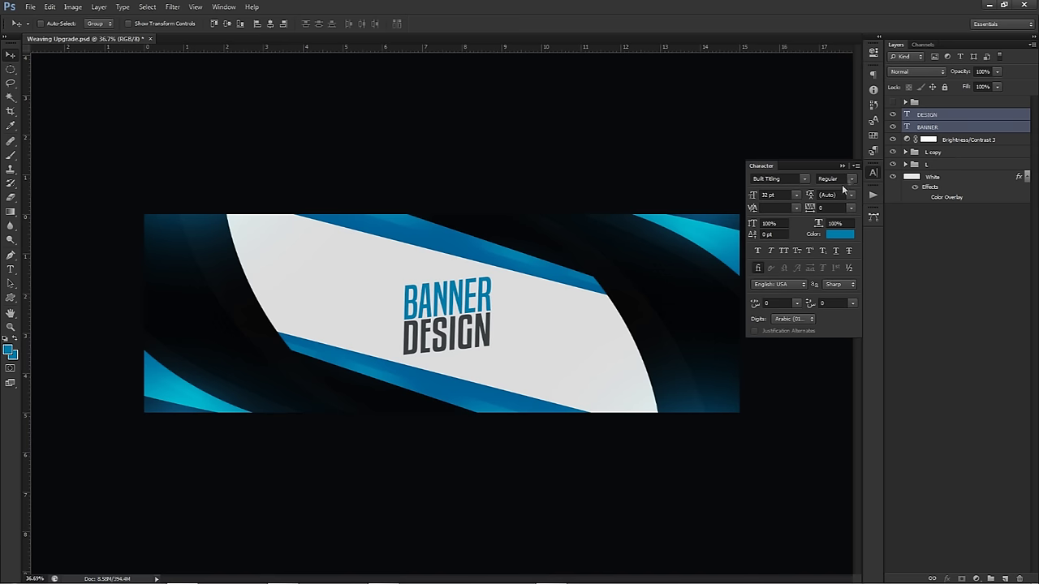
pyautogui.click(869, 175)
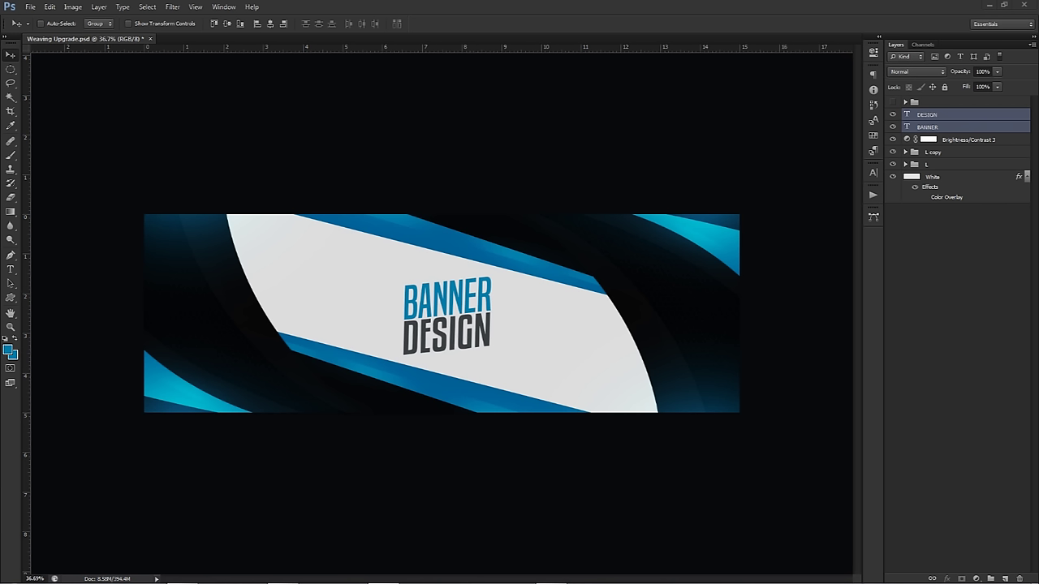
# Place the italian-landscape-mountains-nature image, try moving it beneath the shape groups and enlarging it, and undo the misplaced result.
pyautogui.hotkey('ctrl', 't')
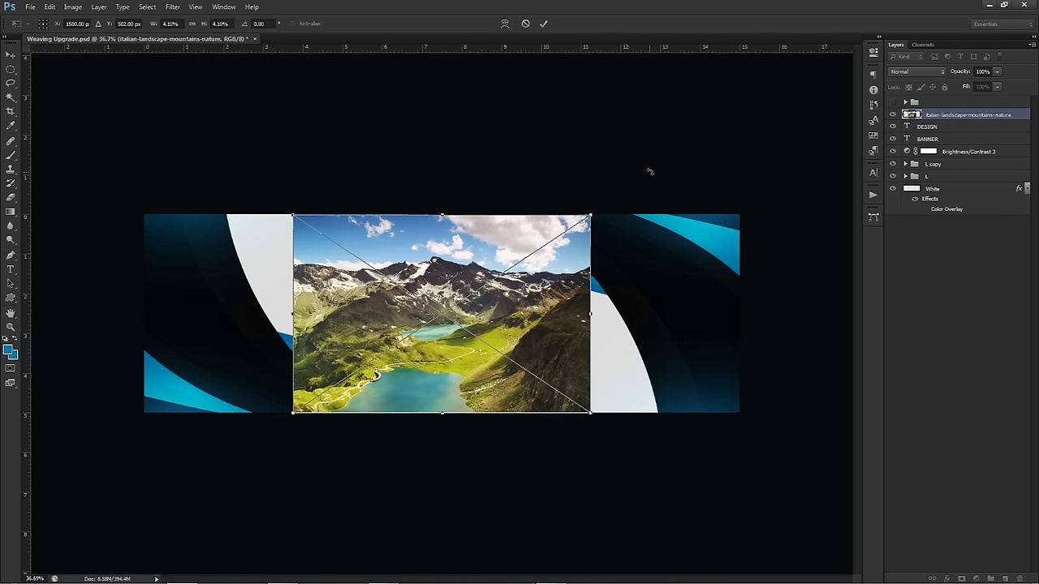
pyautogui.press('Return')
pyautogui.moveTo(958, 115); pyautogui.dragTo(927, 176)
pyautogui.hotkey('ctrl', 't')
pyautogui.moveTo(602, 213); pyautogui.dragTo(735, 134)
pyautogui.click(526, 23)
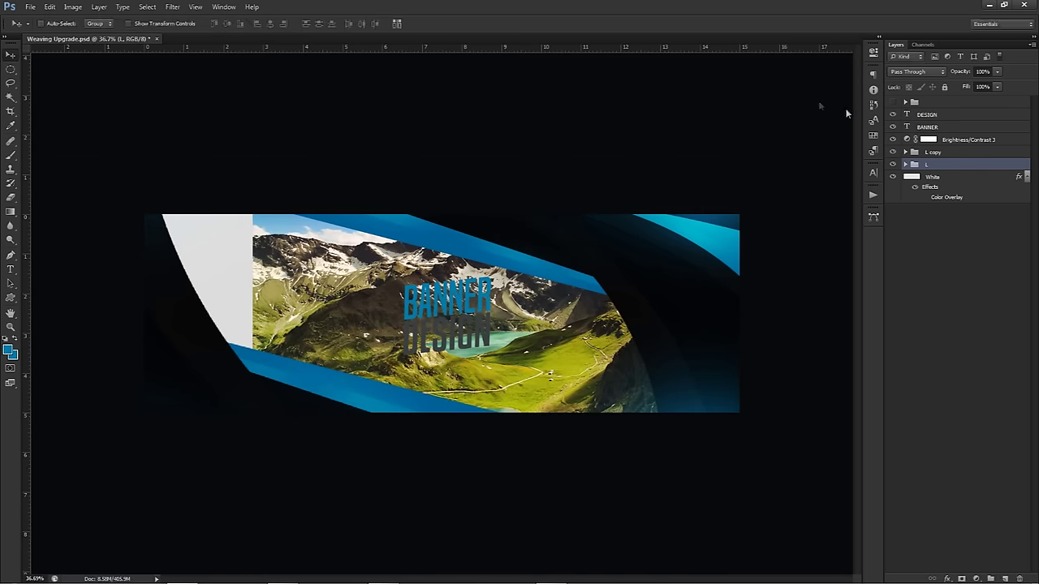
pyautogui.hotkey('ctrl', 'z')
# Move the landscape image layer between group L and White and enlarge it to fill the banner's centre.
pyautogui.moveTo(931, 119); pyautogui.dragTo(934, 178)
pyautogui.hotkey('ctrl', 't')
pyautogui.moveTo(588, 216); pyautogui.dragTo(689, 149)
pyautogui.press('Return')
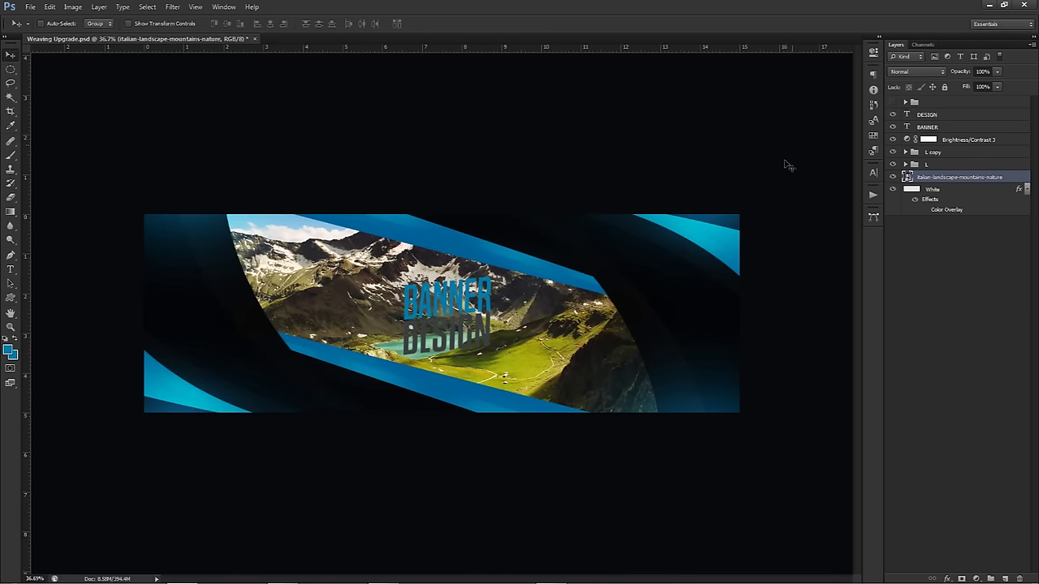
# Set the landscape image's blend mode to Luminosity and its opacity to 12%.
pyautogui.click(921, 75)
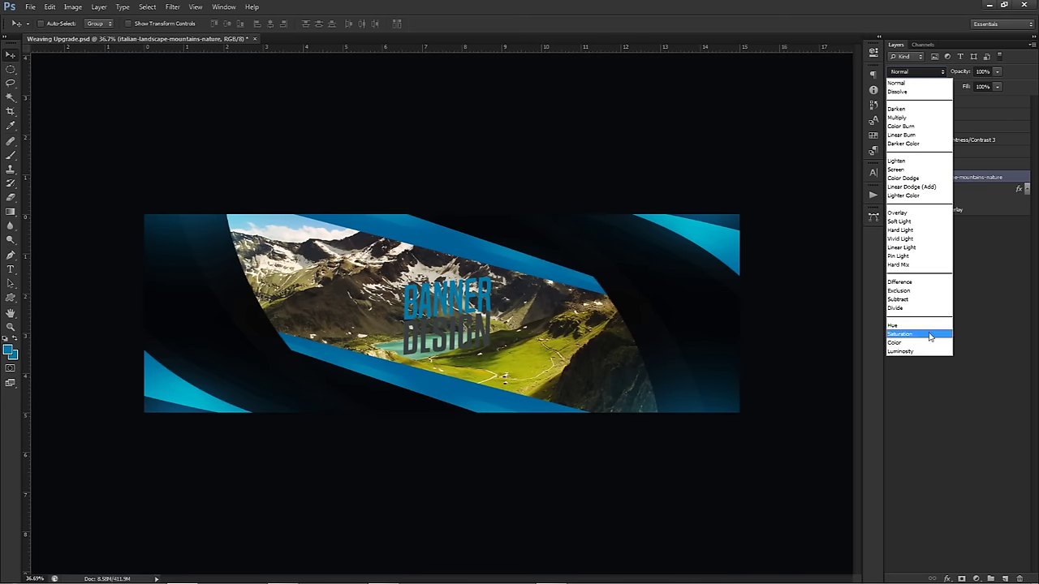
pyautogui.click(926, 350)
pyautogui.click(997, 71)
pyautogui.moveTo(997, 87); pyautogui.dragTo(949, 84)
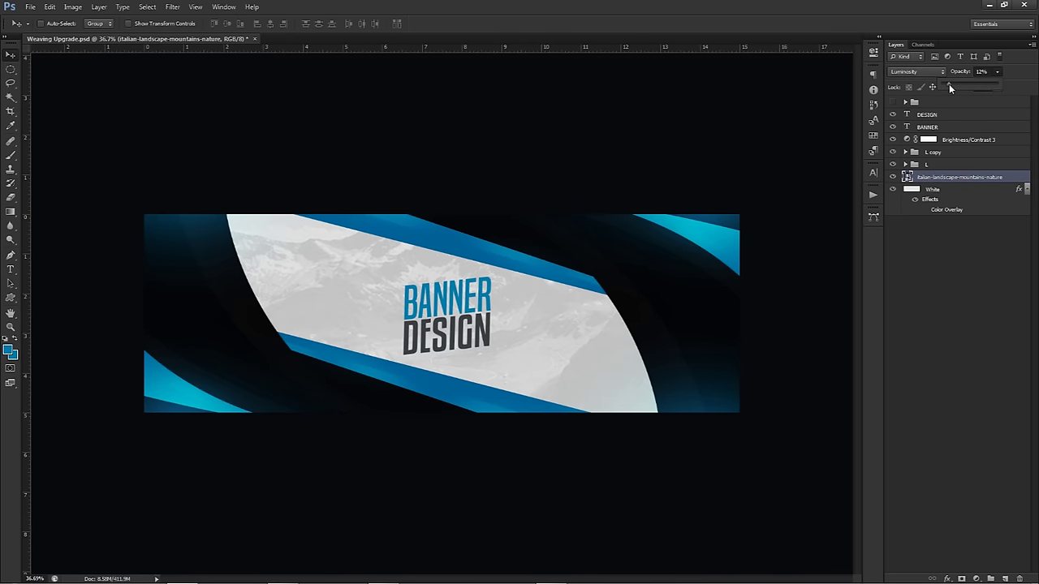
pyautogui.click(965, 243)
# Delete the landscape image layer.
pyautogui.click(962, 177)
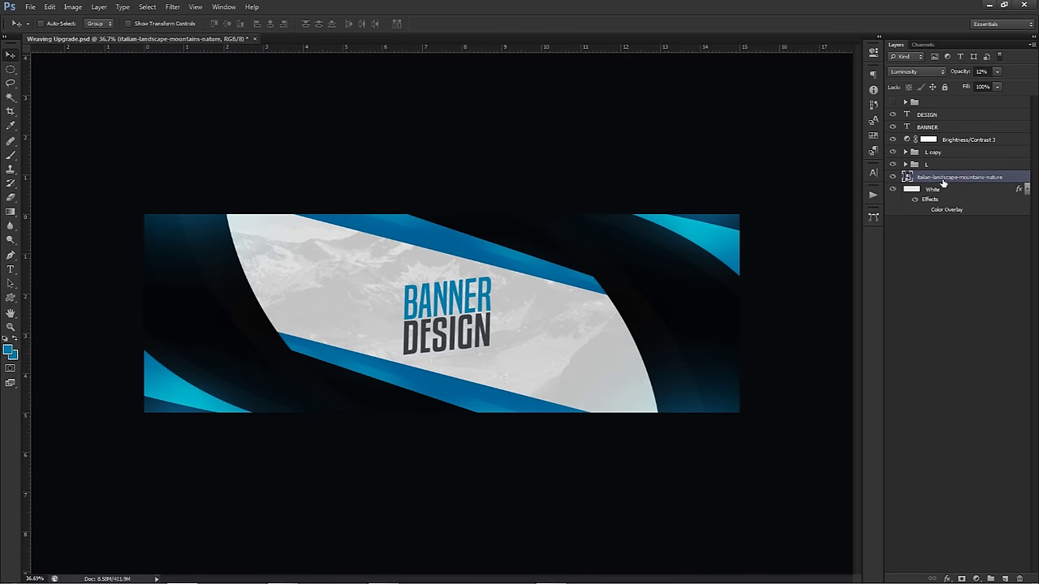
pyautogui.press('Delete')
# Rename the L copy group as r.
pyautogui.click(934, 156)
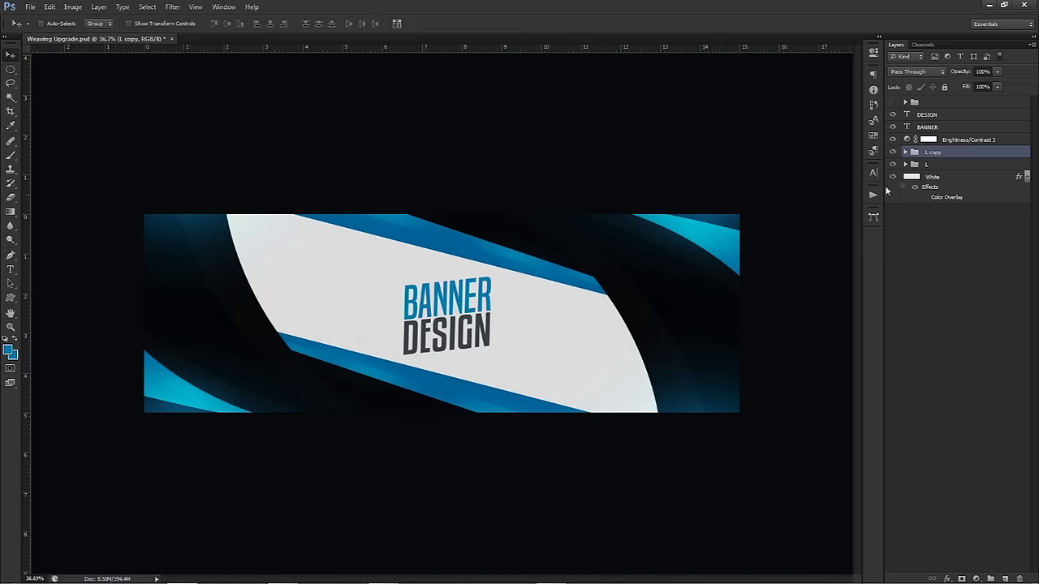
pyautogui.doubleClick(939, 153)
pyautogui.write('r')
pyautogui.press('Return')
# Try offsetting a duplicate of group r down and to the left over the banner's centre, and delete it.
pyautogui.moveTo(618, 297); pyautogui.dragTo(496, 248)
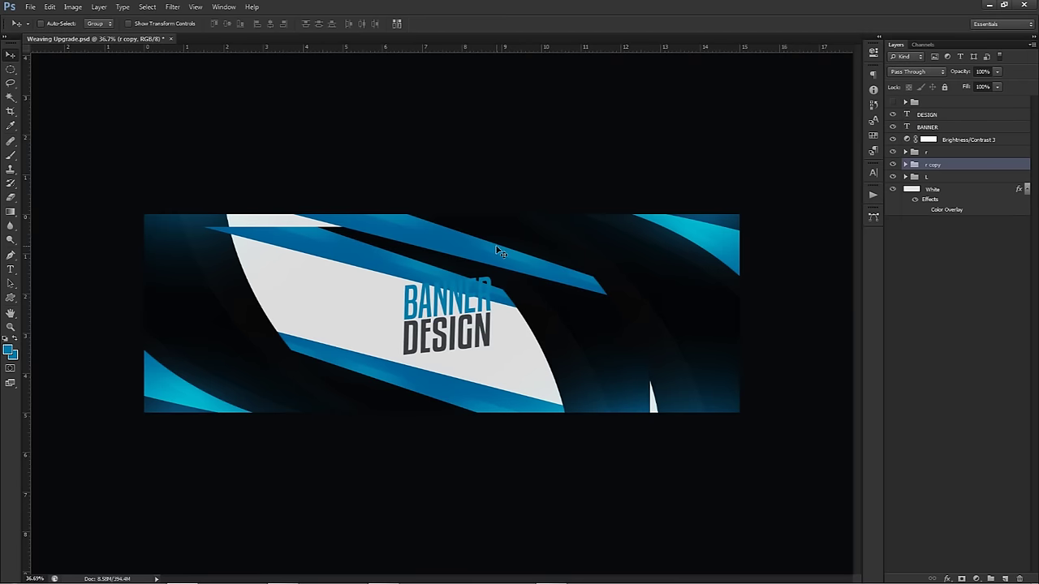
pyautogui.press('Delete')
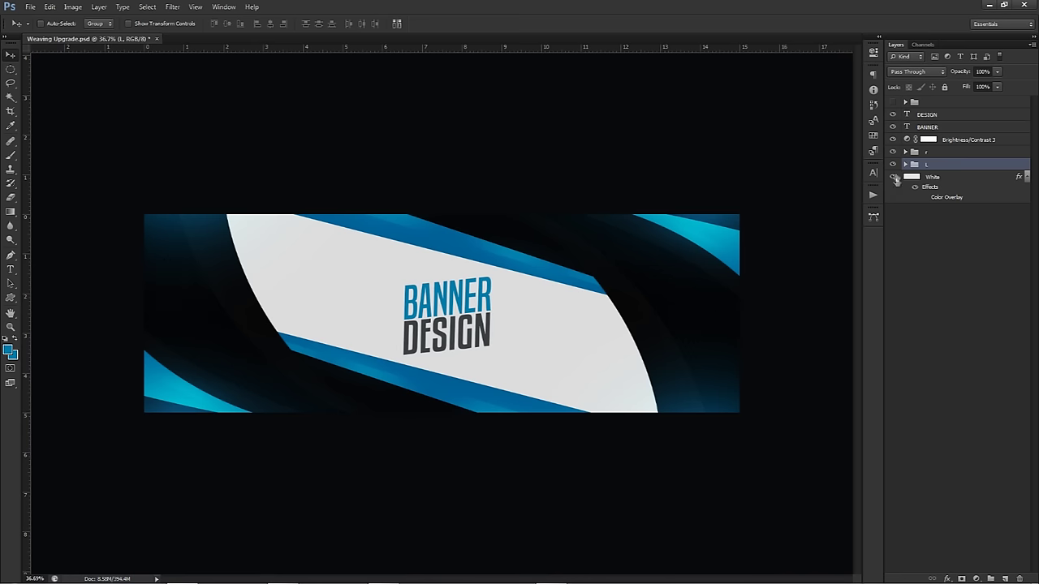
# Hide the text, Brightness/Contrast 3 and r layers, and lower group L's opacity to 42%.
pyautogui.moveTo(893, 116); pyautogui.dragTo(893, 154)
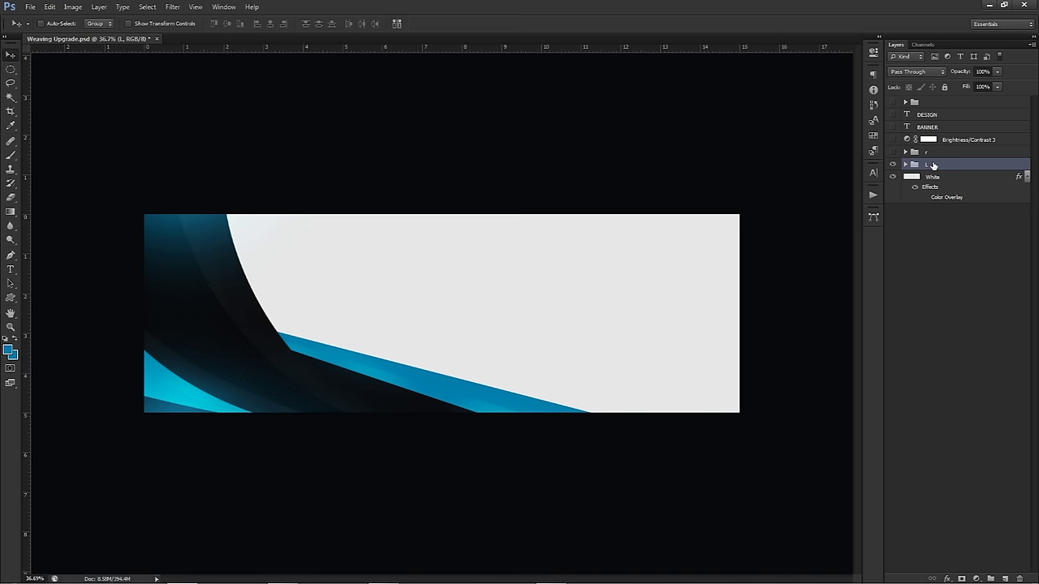
pyautogui.click(997, 72)
pyautogui.moveTo(998, 83); pyautogui.dragTo(960, 83)
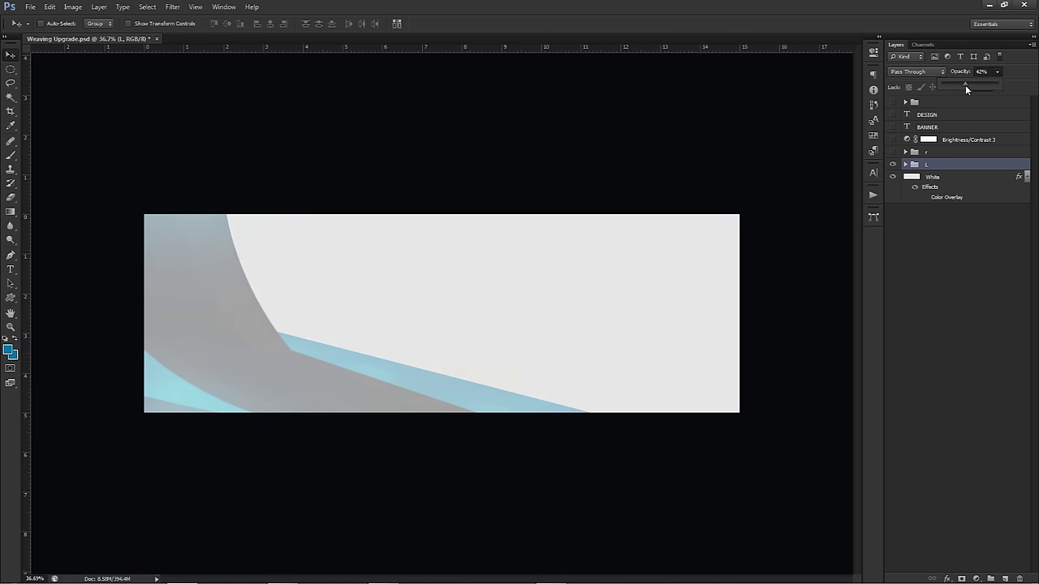
# Try a curved Pen path on a new layer from above the white area to below the banner, and delete the path.
pyautogui.click(1005, 579)
pyautogui.press('p')
pyautogui.click(330, 191)
pyautogui.moveTo(628, 437); pyautogui.dragTo(834, 466)
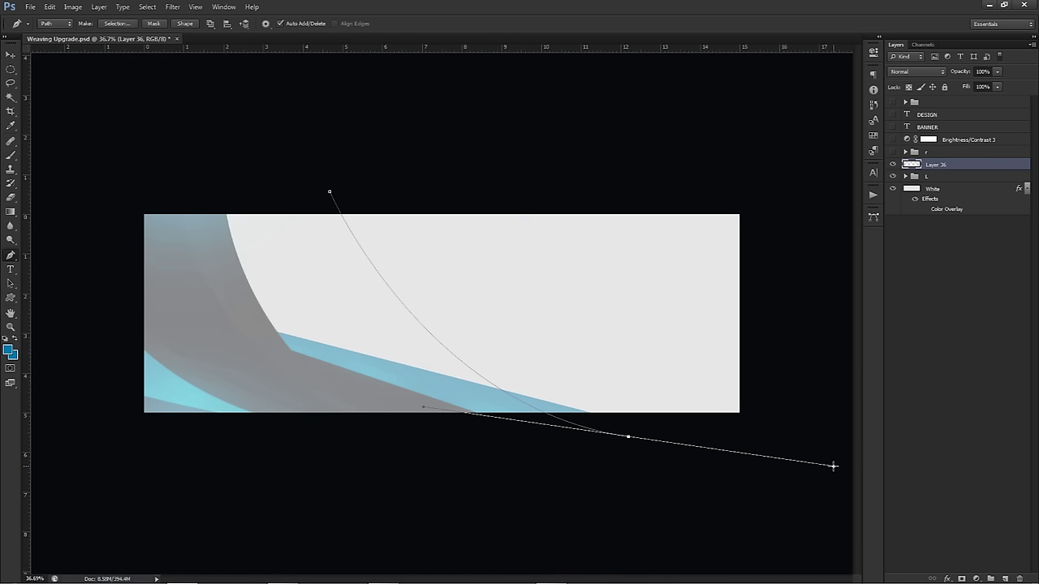
pyautogui.rightClick(505, 260)
pyautogui.click(540, 282)
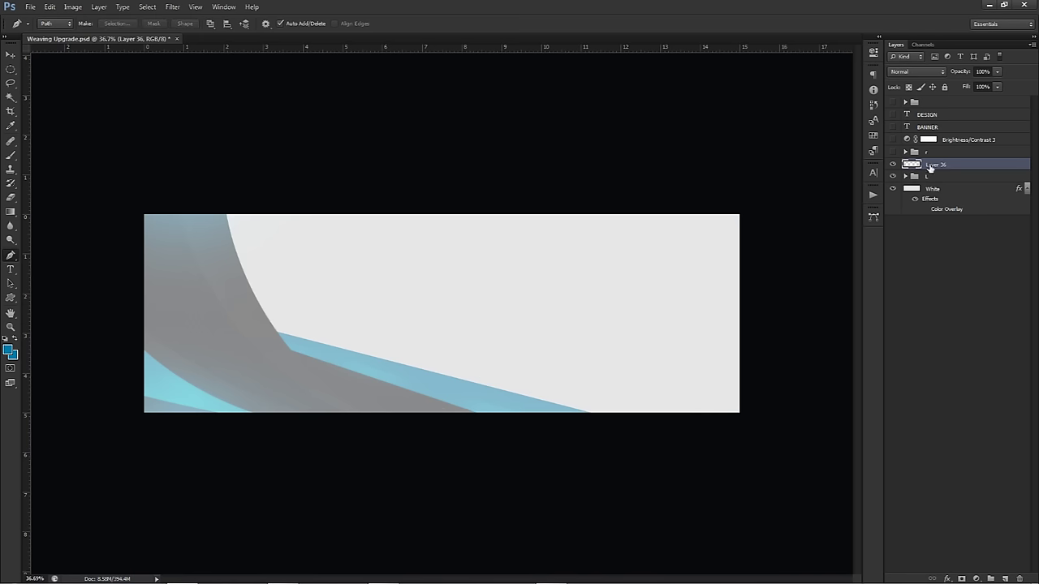
# Delete the new layer and compare the redisplayed banner with the original design group.
pyautogui.moveTo(931, 167); pyautogui.dragTo(894, 102)
pyautogui.click(895, 102)
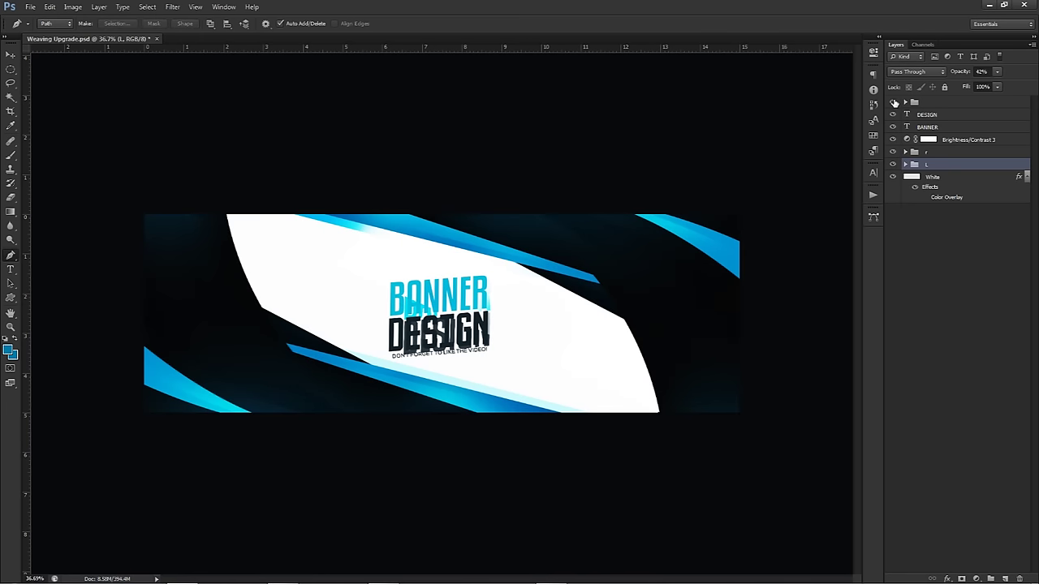
pyautogui.click(895, 102)
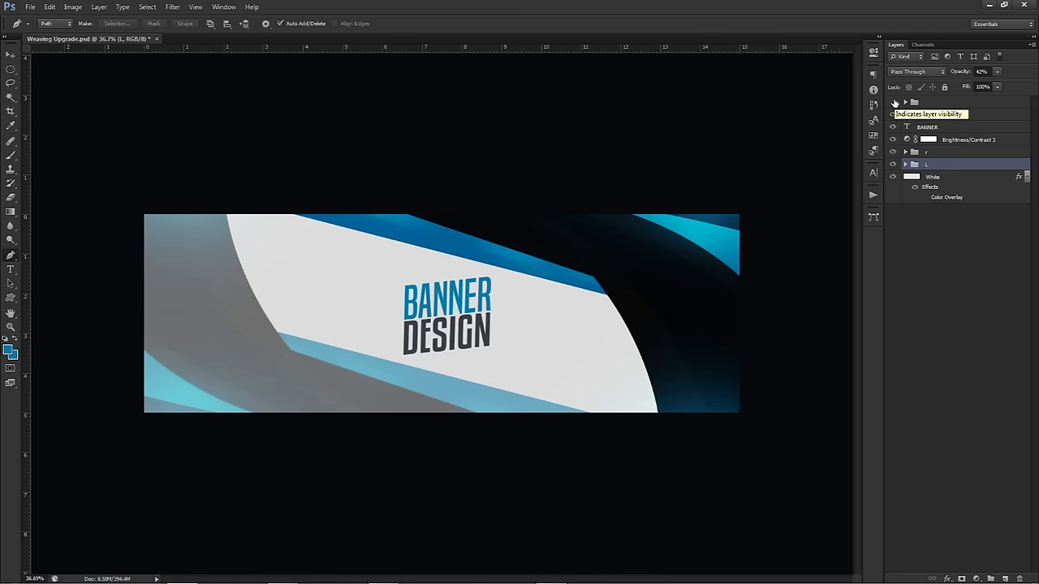
# Restore group L's opacity to 100% and switch to the Move tool.
pyautogui.click(997, 71)
pyautogui.moveTo(997, 85); pyautogui.dragTo(1029, 85)
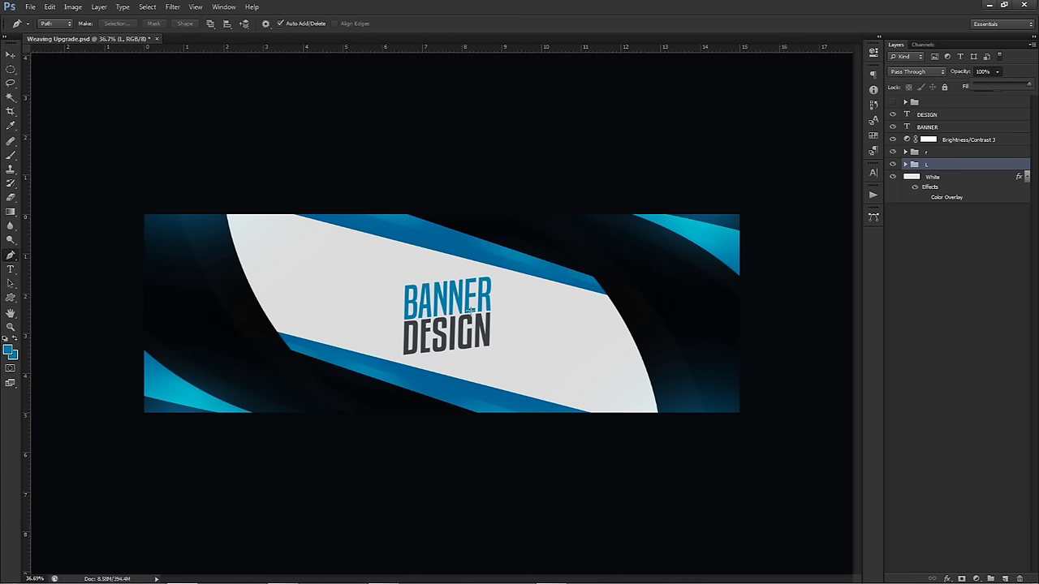
pyautogui.click(457, 296)
pyautogui.press('v')
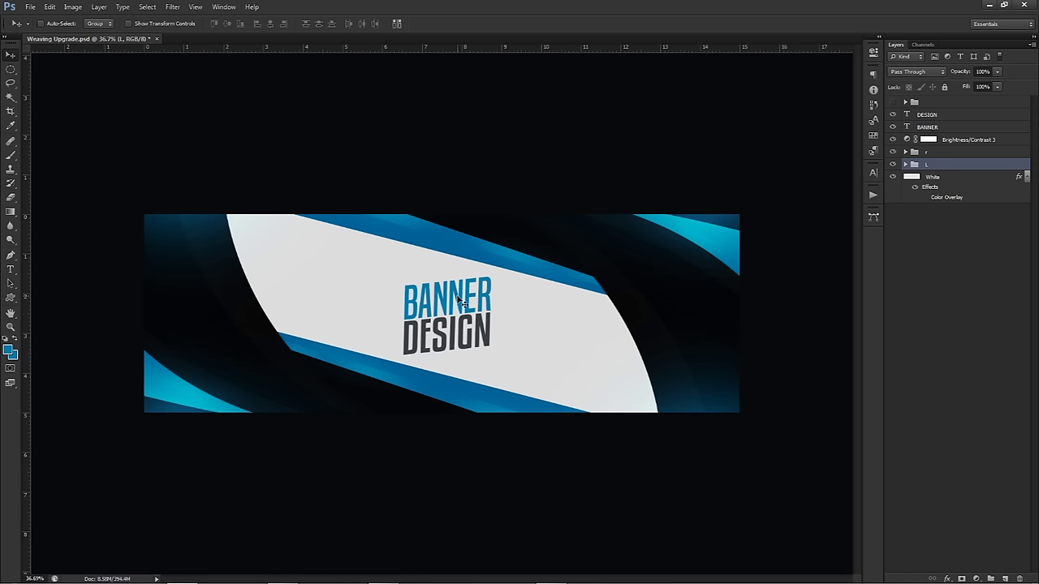
# Hide the recreated text, adjustment and shape groups and show the original design group on its own.
pyautogui.moveTo(893, 115); pyautogui.dragTo(894, 155)
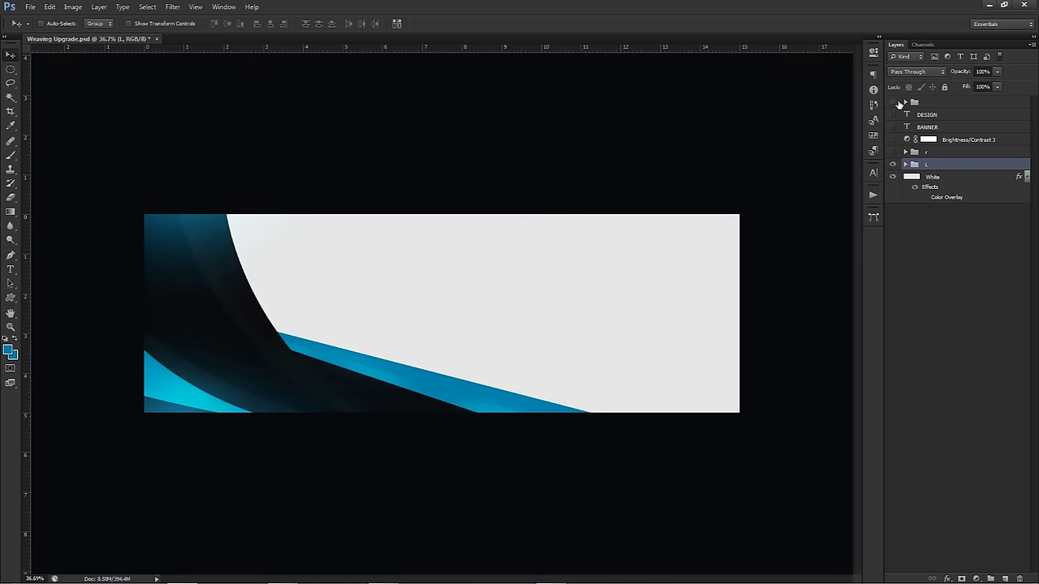
pyautogui.click(894, 103)
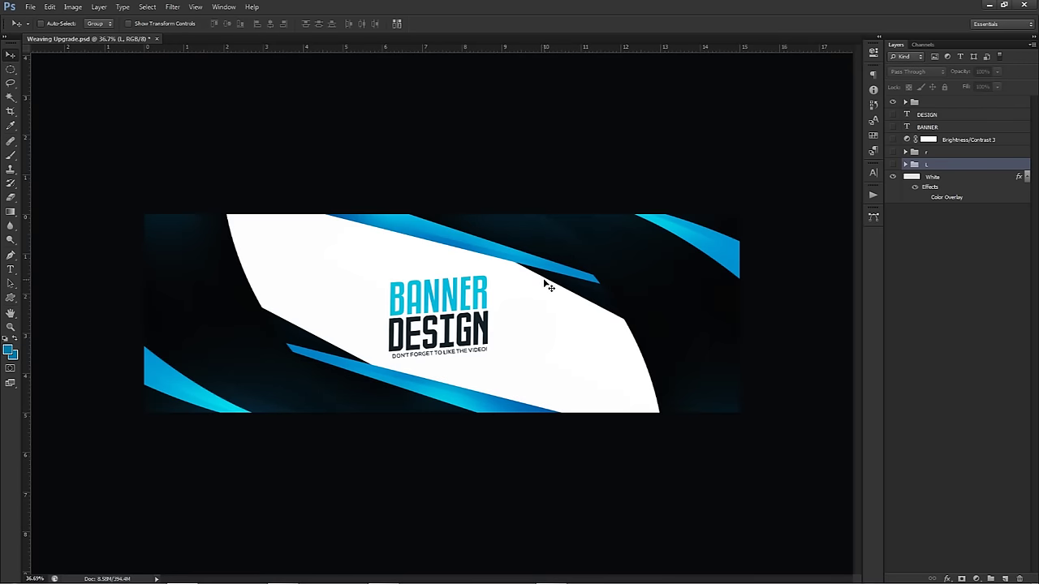